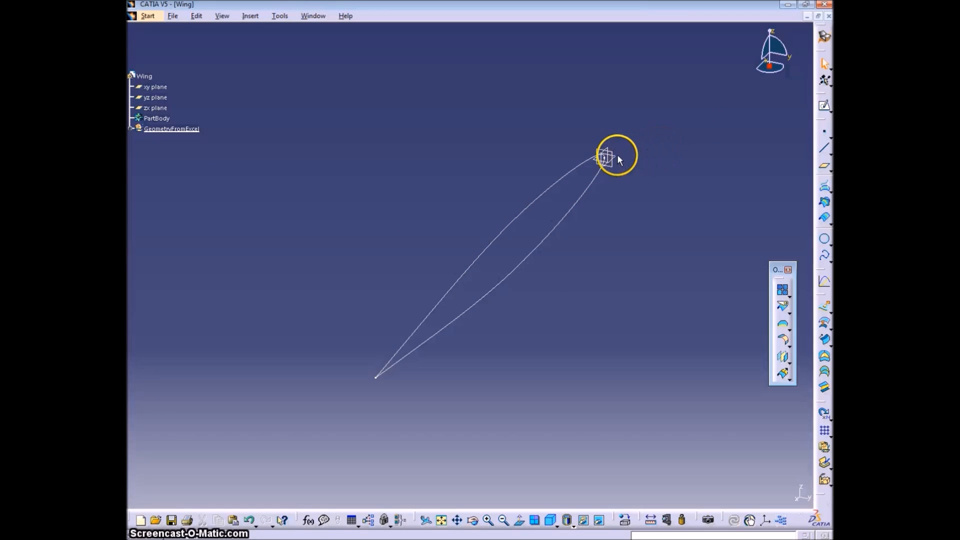
# - Rename the GeometryFromExcel geometrical set to RootAirfoil
pyautogui.rightClick(193, 130)
pyautogui.click(210, 178)
pyautogui.write('RootAirfoil')
pyautogui.click(746, 490)
pyautogui.click(707, 489)
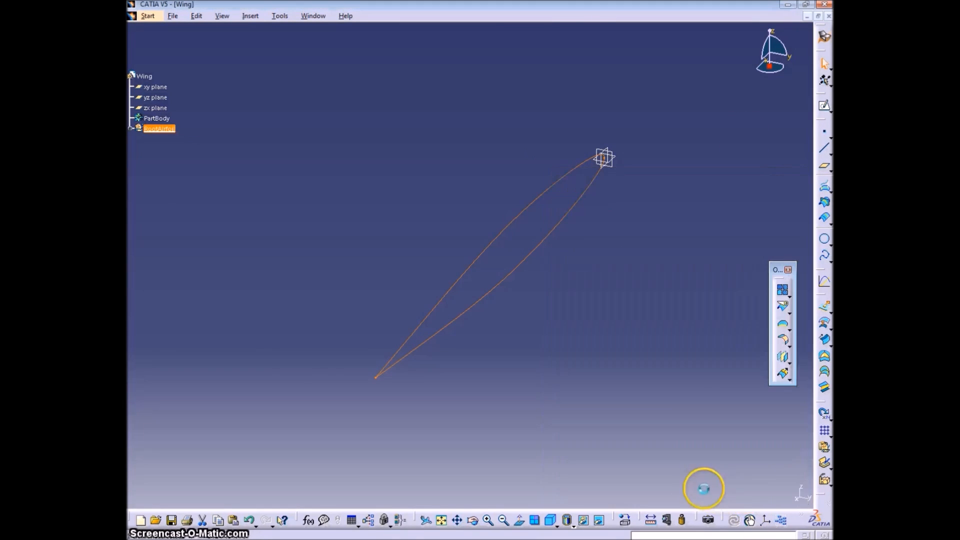
pyautogui.click(250, 15)
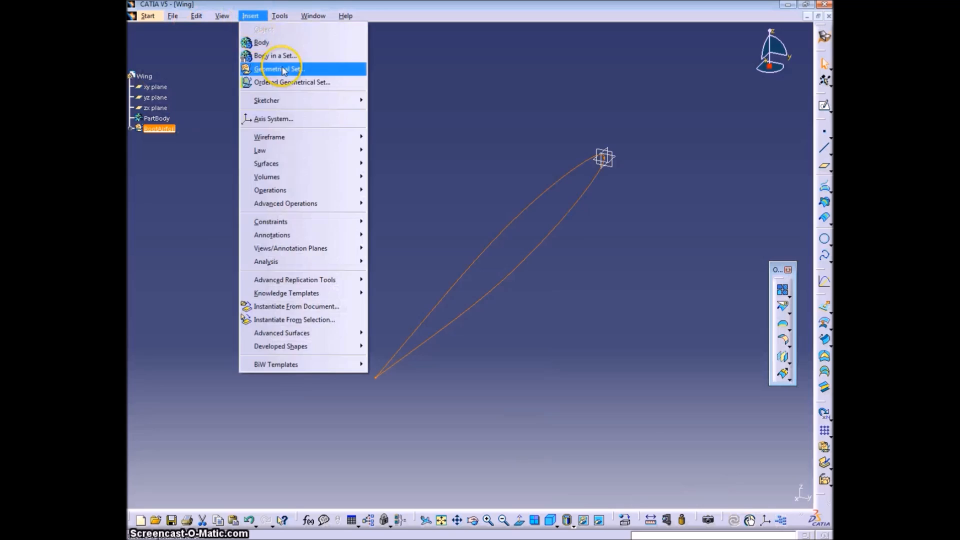
pyautogui.click(268, 66)
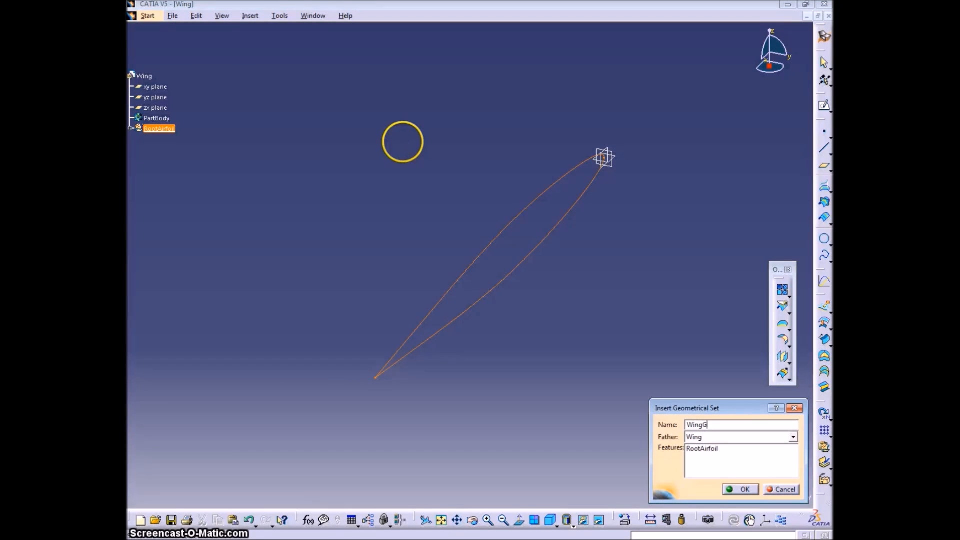
pyautogui.write('WingGeometry')
pyautogui.click(741, 489)
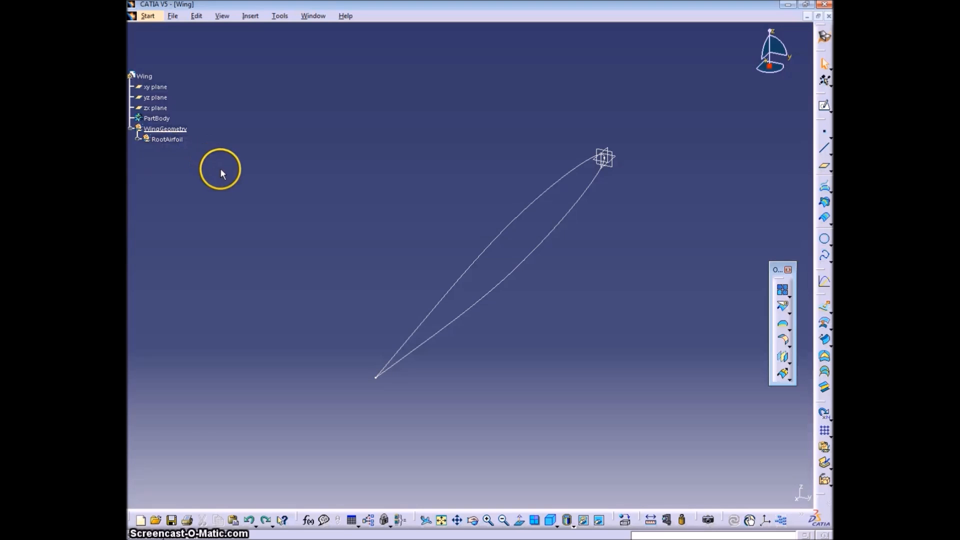
pyautogui.click(248, 521)
# - Insert a new geometrical set named WingGeometry under the Wing part, with no features included
pyautogui.click(250, 15)
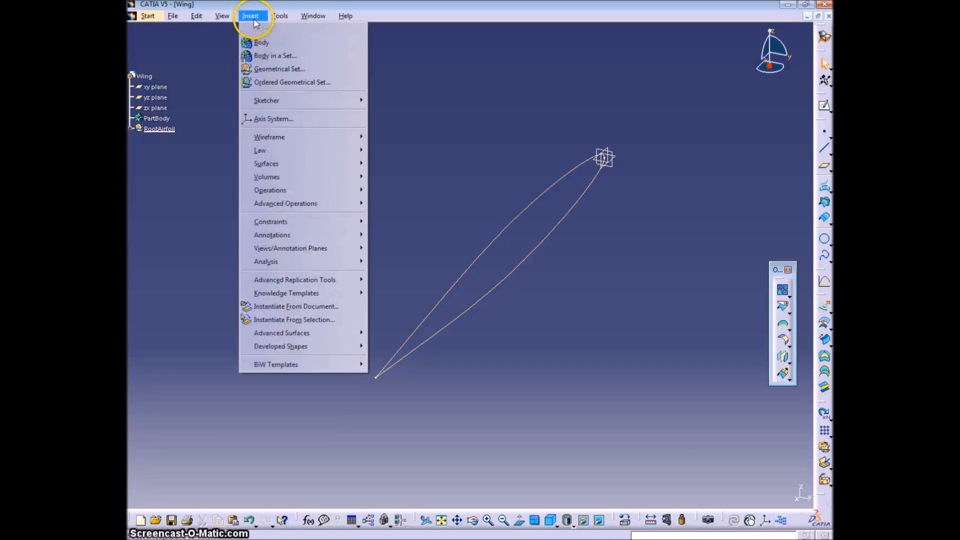
pyautogui.click(298, 70)
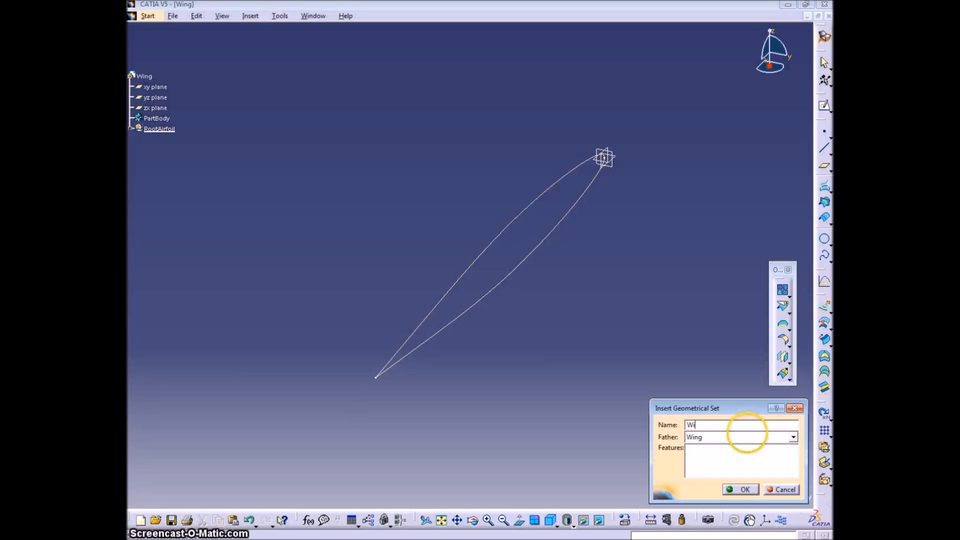
pyautogui.click(741, 489)
pyautogui.click(825, 105)
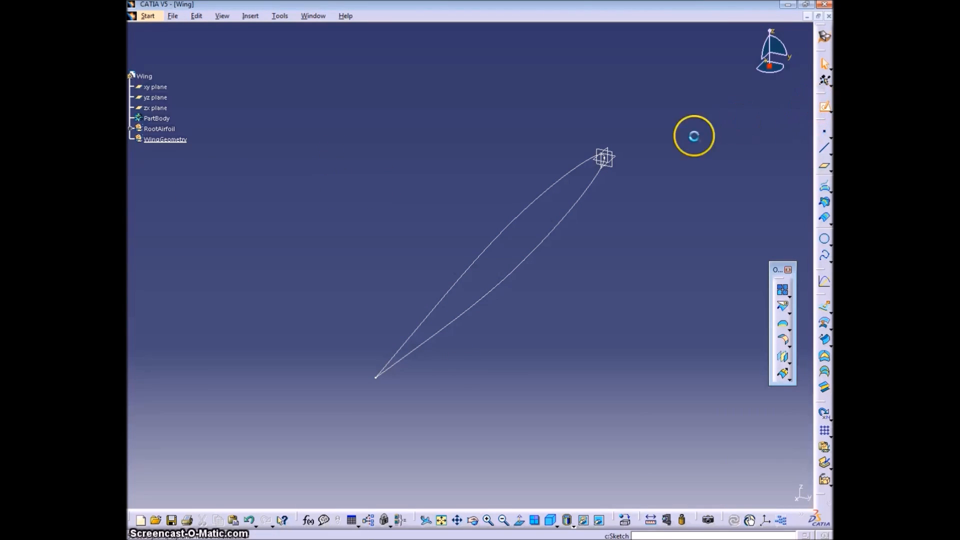
pyautogui.click(619, 160)
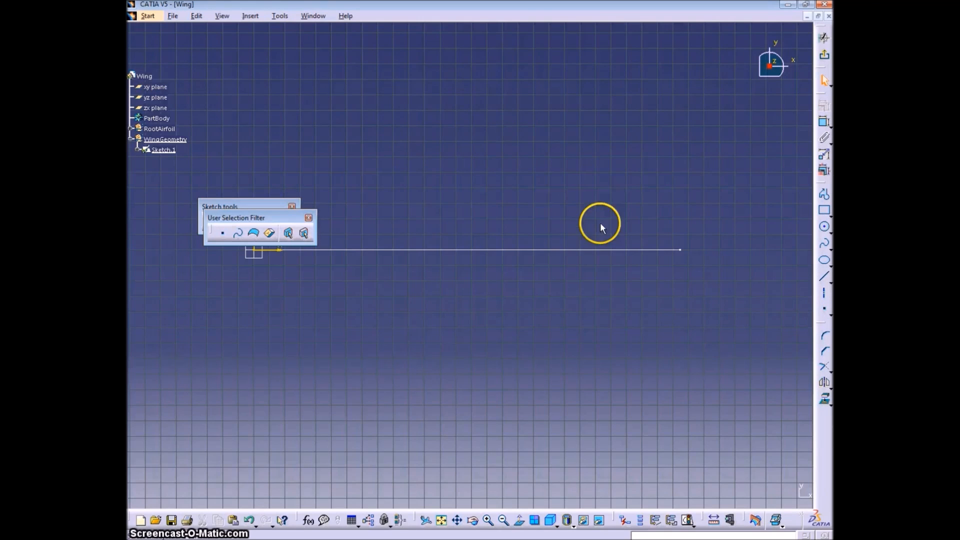
pyautogui.click(824, 57)
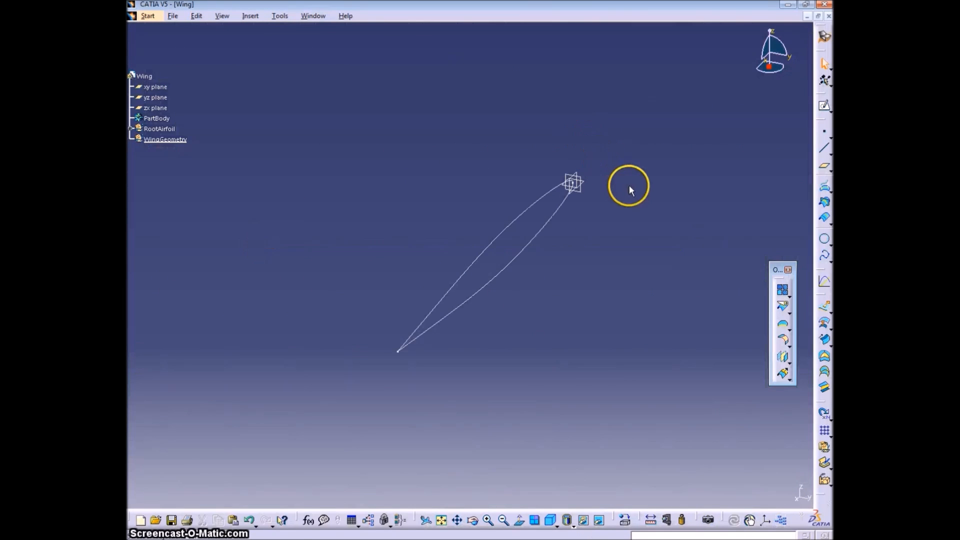
# - Start a sketch on the xy plane within the WingGeometry set
pyautogui.moveTo(604, 155); pyautogui.dragTo(628, 194, button='middle')
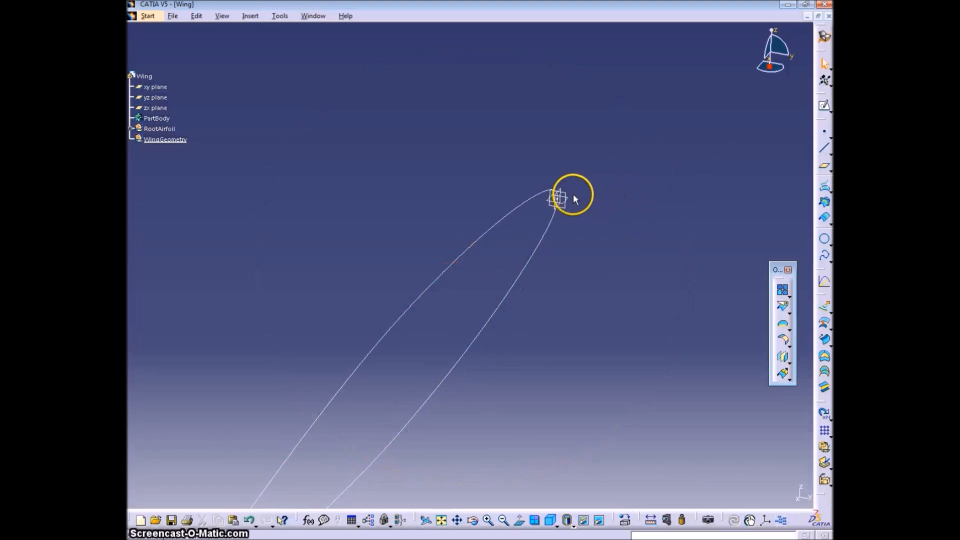
pyautogui.click(560, 202)
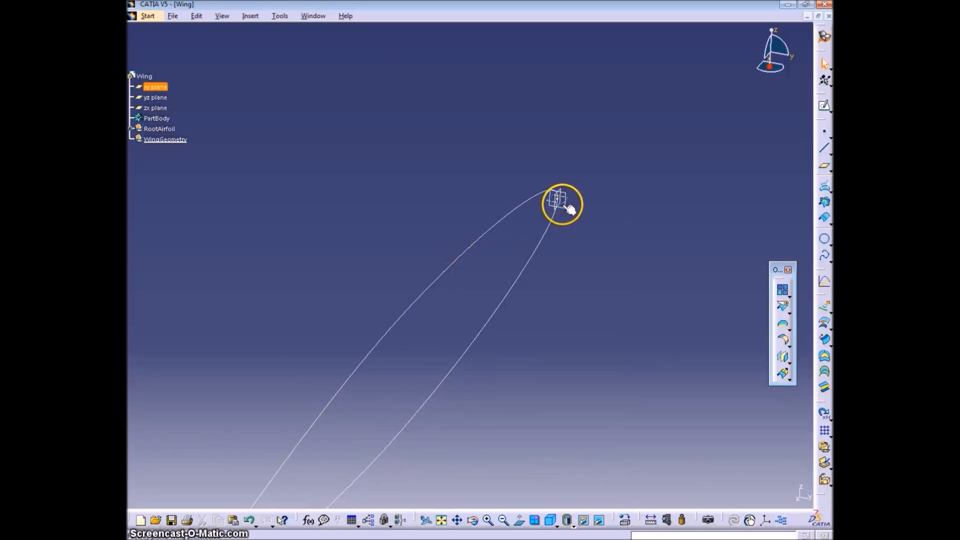
pyautogui.click(824, 108)
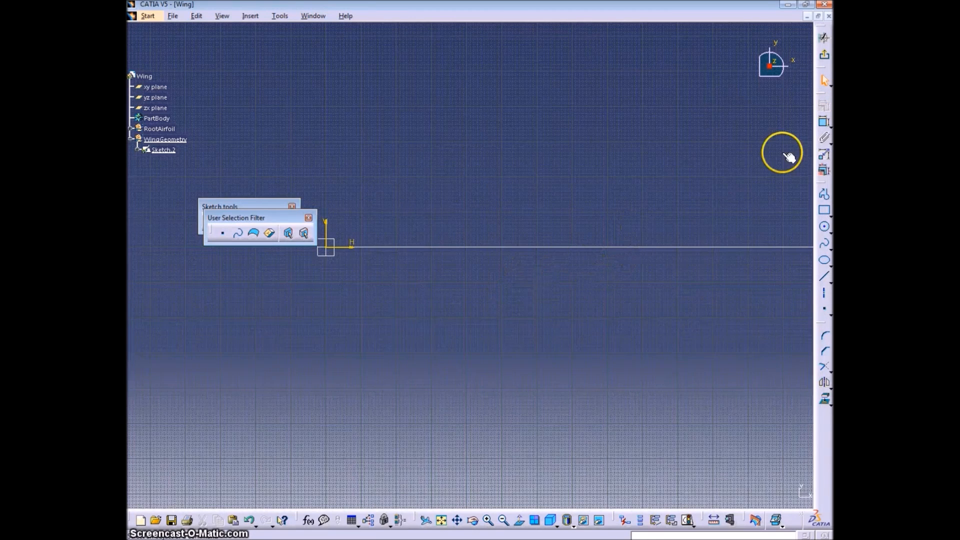
pyautogui.moveTo(600, 421); pyautogui.dragTo(613, 531, button='middle')
pyautogui.moveTo(504, 300)
pyautogui.mouseDown(button='middle')
pyautogui.moveTo(622, 288)
pyautogui.moveTo(515, 333)
pyautogui.mouseUp(button='middle')
# - Draw two separate slanted lines, one about 69 in long just above the airfoil and a shorter one well above it
pyautogui.click(825, 277)
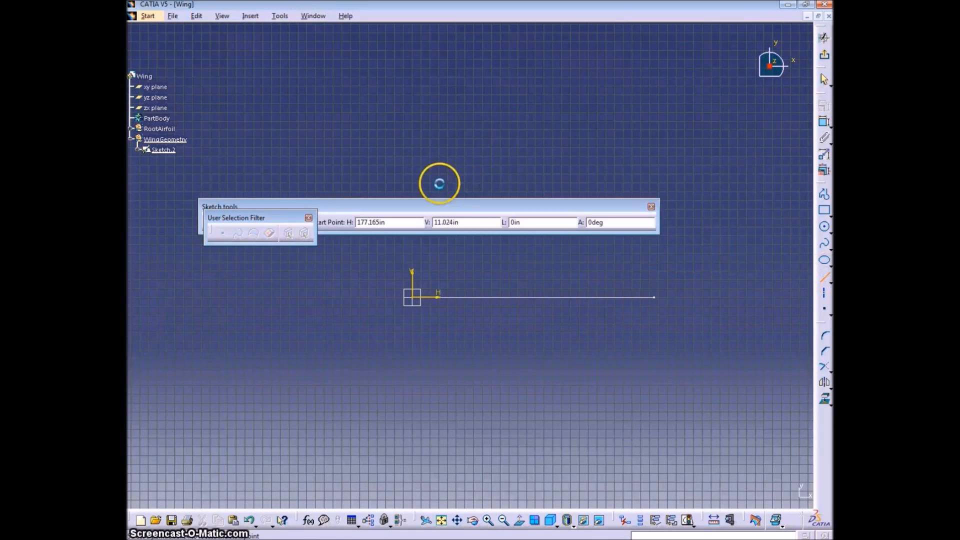
pyautogui.click(428, 256)
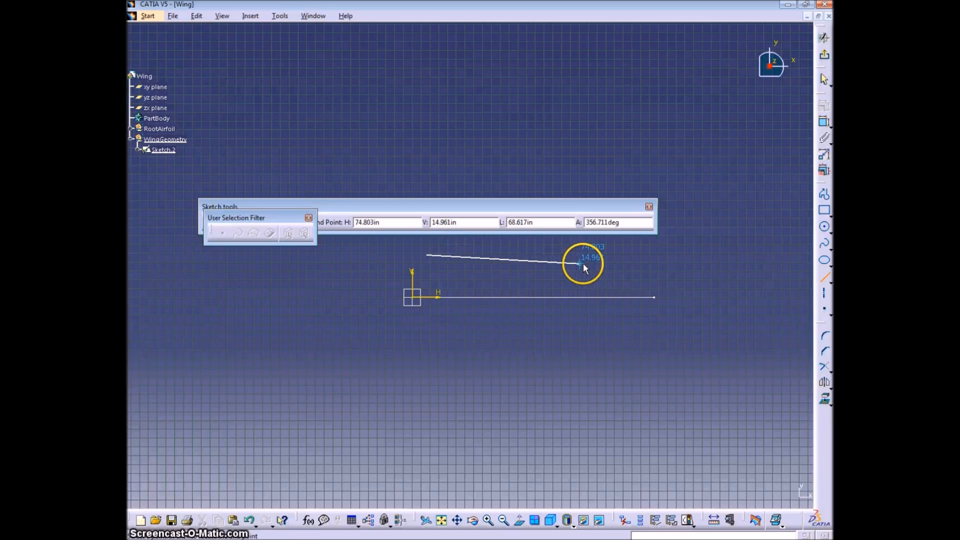
pyautogui.click(583, 264)
pyautogui.click(825, 277)
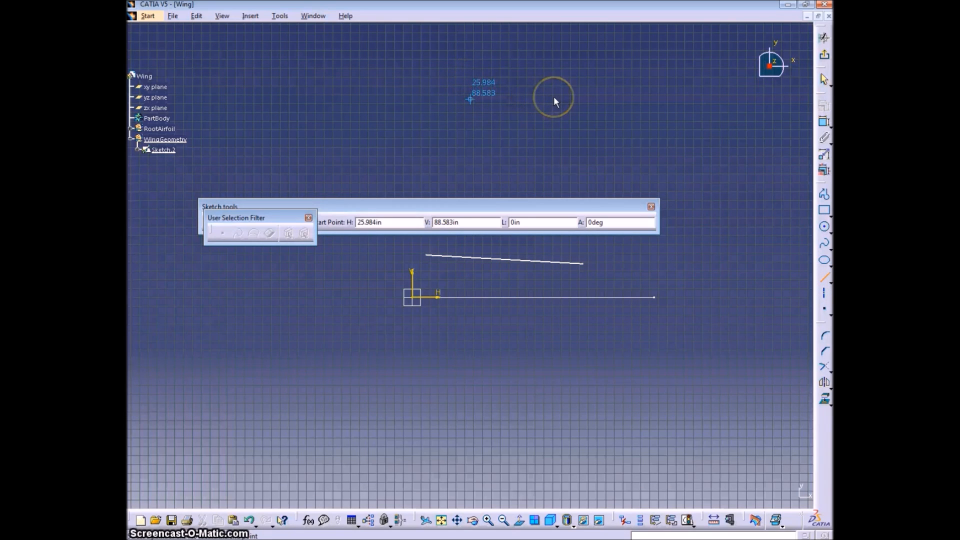
pyautogui.click(462, 80)
pyautogui.click(546, 98)
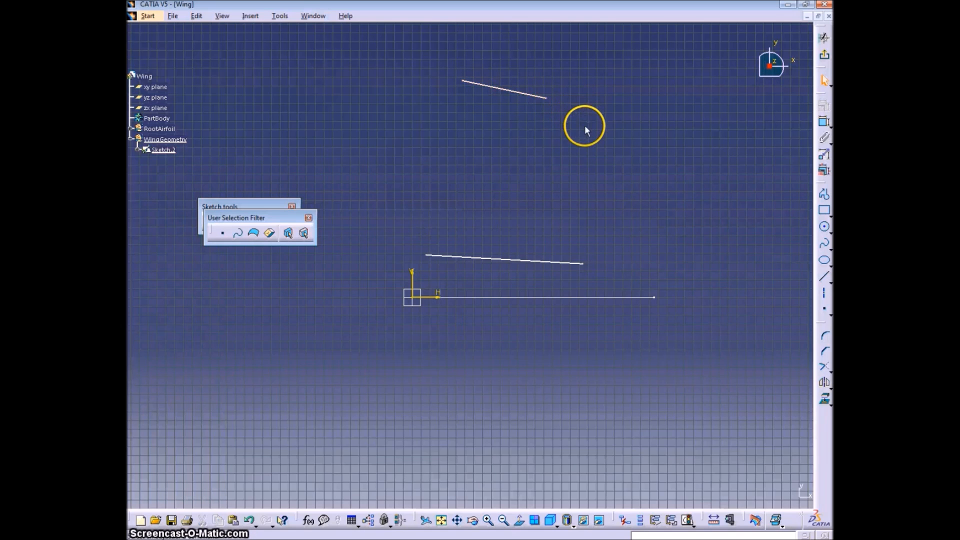
# - Add a distance constraint between the upper and lower sketched lines
pyautogui.click(824, 121)
pyautogui.click(523, 93)
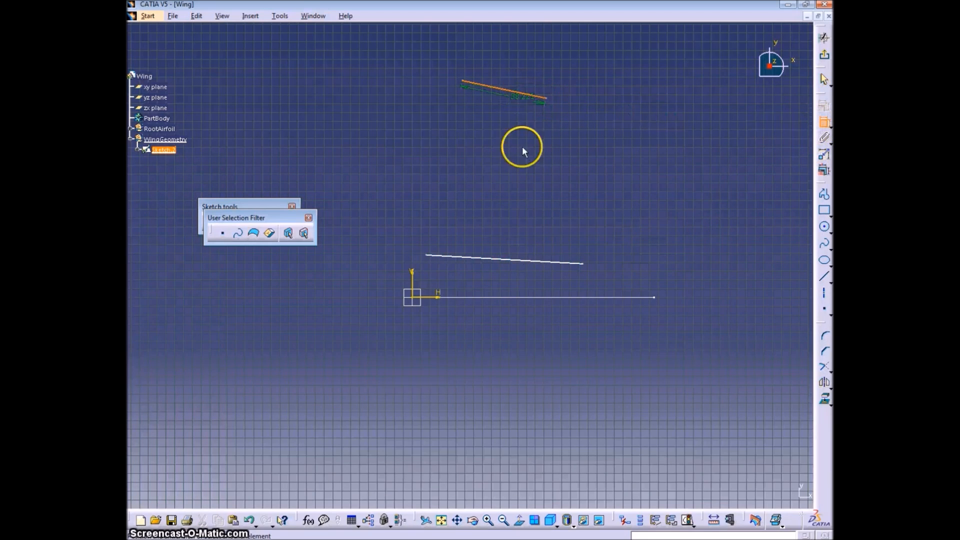
pyautogui.click(505, 260)
pyautogui.rightClick(474, 178)
pyautogui.click(502, 175)
# - Set the distance between the two sketched lines to 34*12/2 in
pyautogui.doubleClick(482, 188)
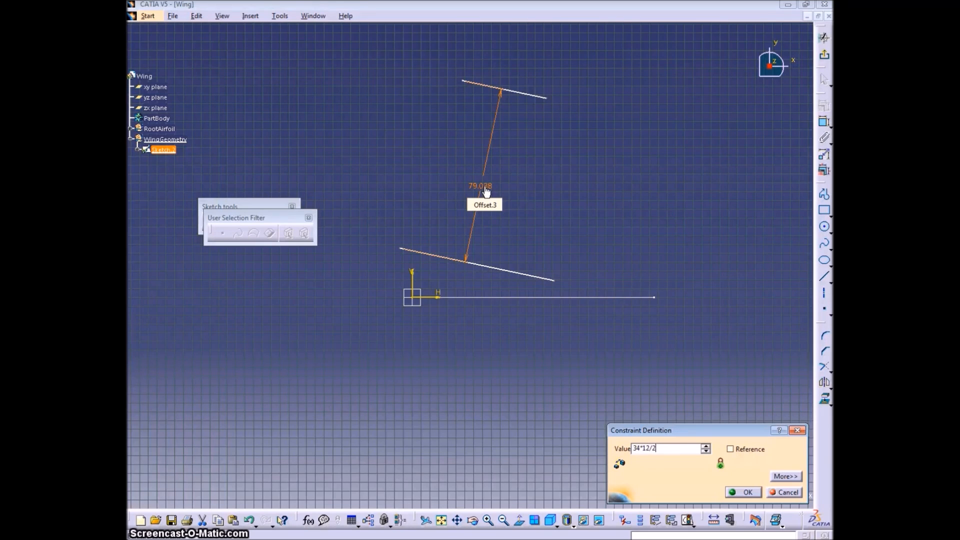
pyautogui.press('Return')
pyautogui.doubleClick(463, 252)
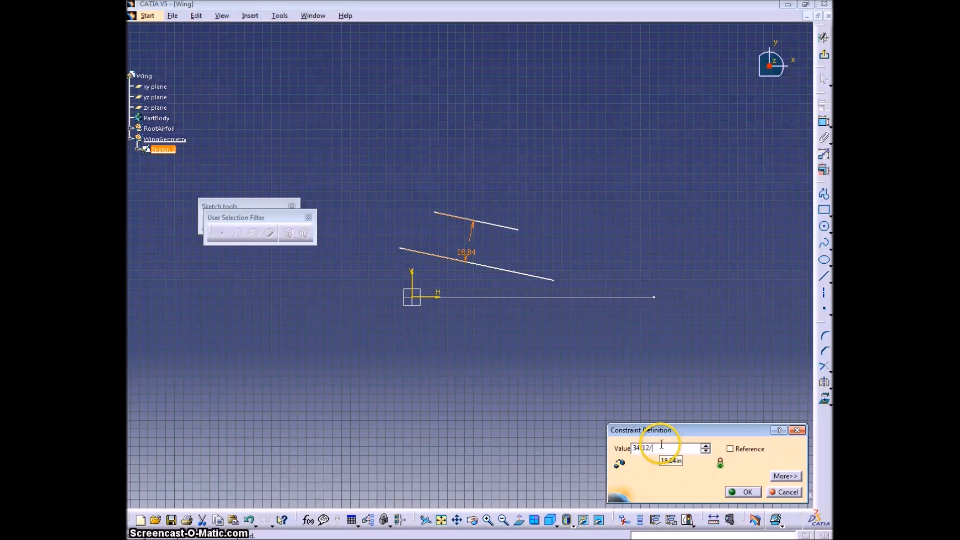
pyautogui.press('Return')
pyautogui.click(564, 215)
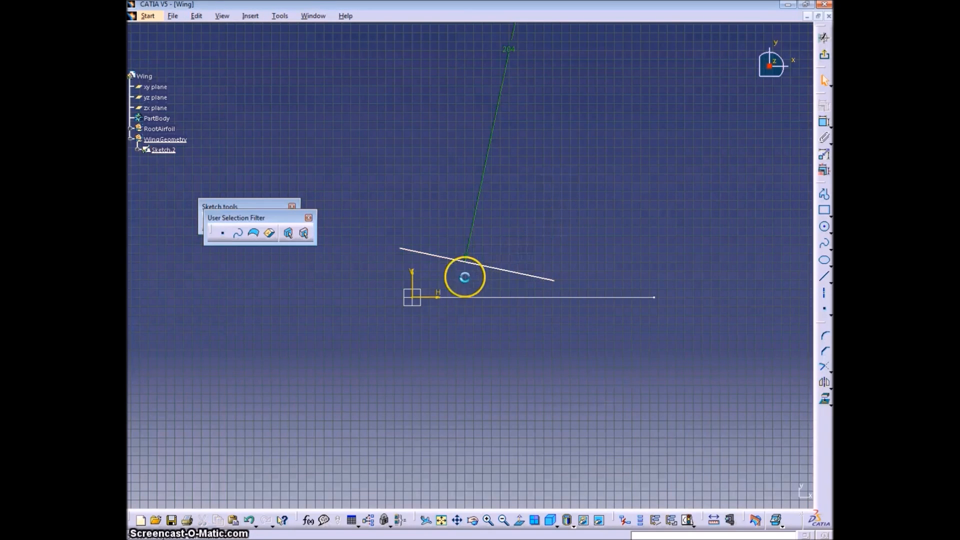
# - Make the lower line coincident with the horizontal sketch axis and slide it along the axis, away from the origin
pyautogui.click(441, 299)
pyautogui.keyDown('ctrl'); pyautogui.click(488, 268); pyautogui.keyUp('ctrl')
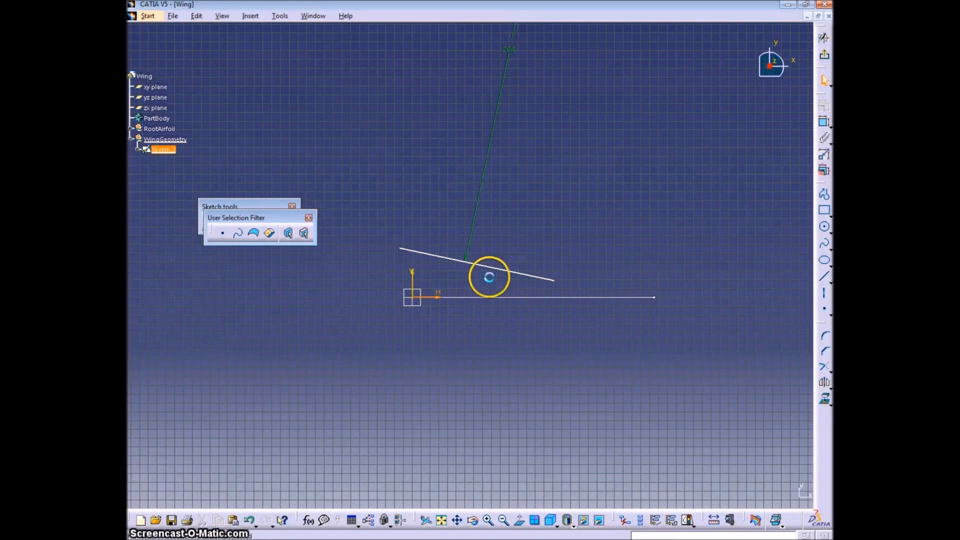
pyautogui.click(824, 123)
pyautogui.rightClick(561, 196)
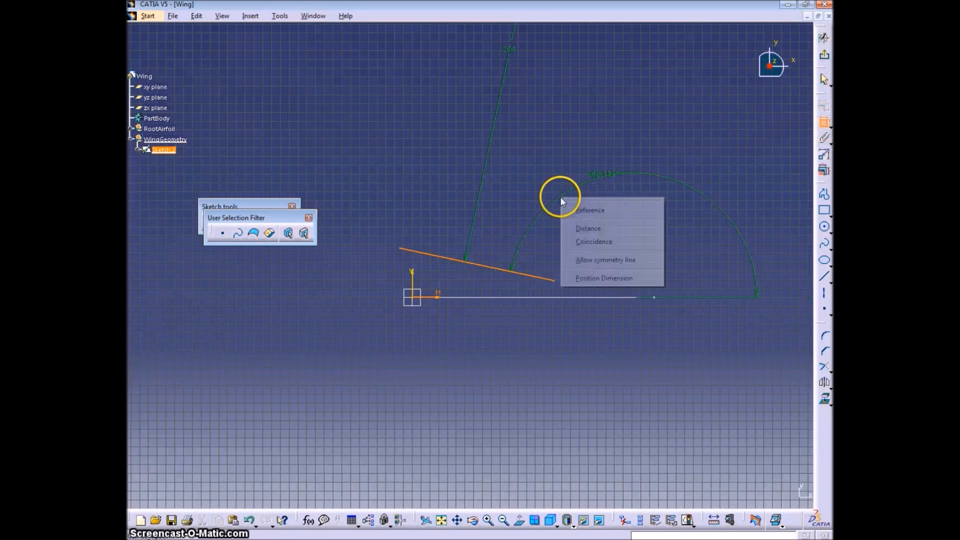
pyautogui.click(593, 241)
pyautogui.moveTo(520, 300); pyautogui.dragTo(747, 297)
# - Make the lower line's left endpoint coincident with the vertical sketch axis
pyautogui.click(412, 278)
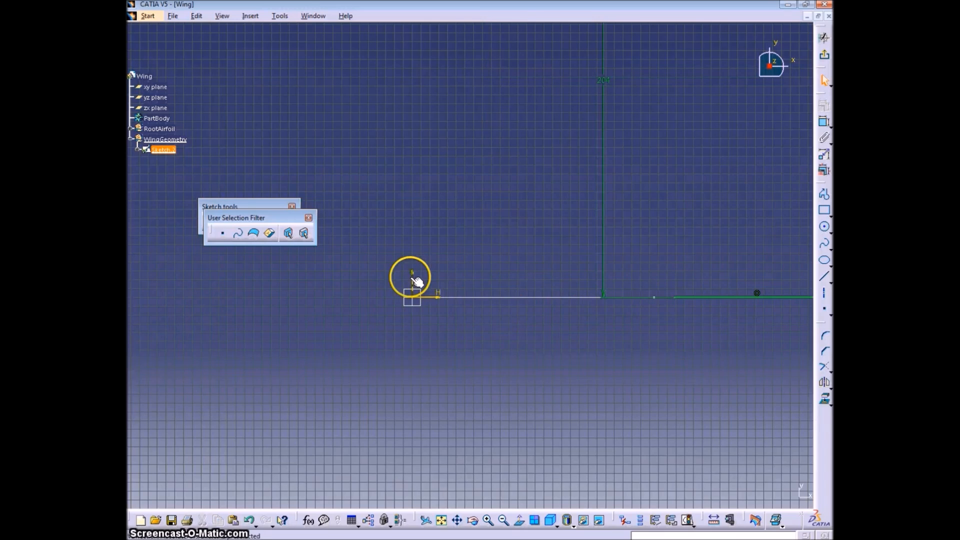
pyautogui.click(824, 106)
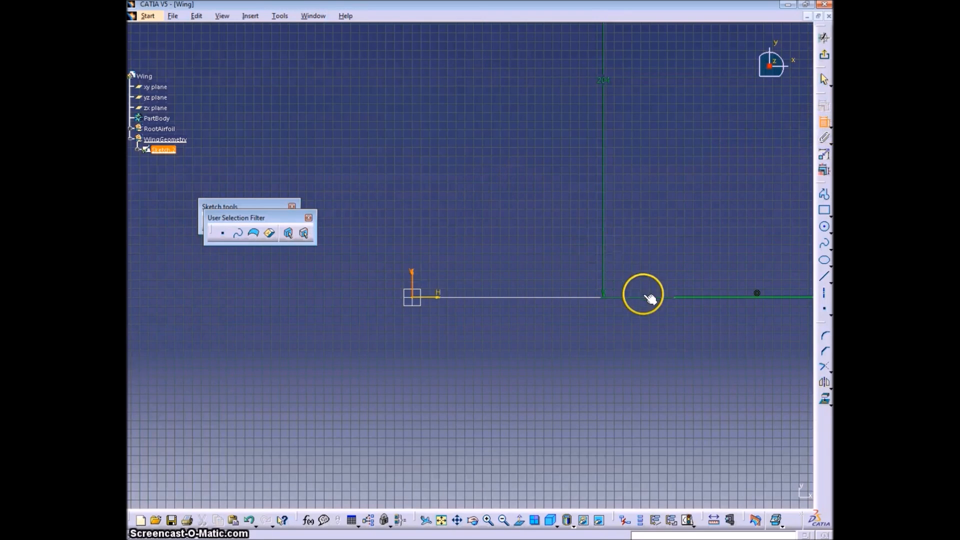
pyautogui.click(675, 296)
pyautogui.rightClick(485, 236)
pyautogui.click(527, 284)
# - Dimension the lower line's length and set it to 9.02 ft
pyautogui.moveTo(536, 243)
pyautogui.mouseDown(button='middle')
pyautogui.moveTo(564, 289)
pyautogui.moveTo(512, 266)
pyautogui.moveTo(555, 322)
pyautogui.mouseUp(button='middle')
pyautogui.click(555, 326)
pyautogui.click(824, 121)
pyautogui.click(483, 294)
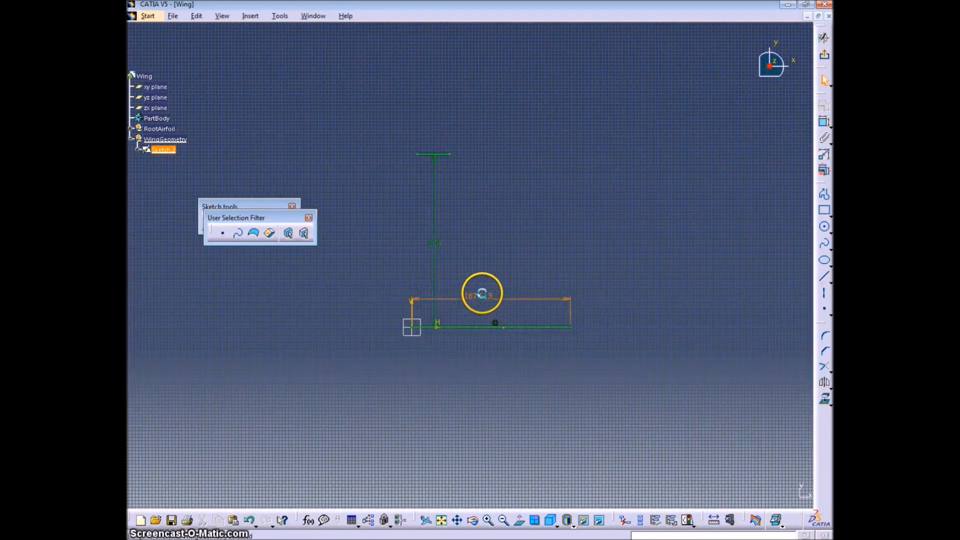
pyautogui.doubleClick(484, 299)
pyautogui.press('Return')
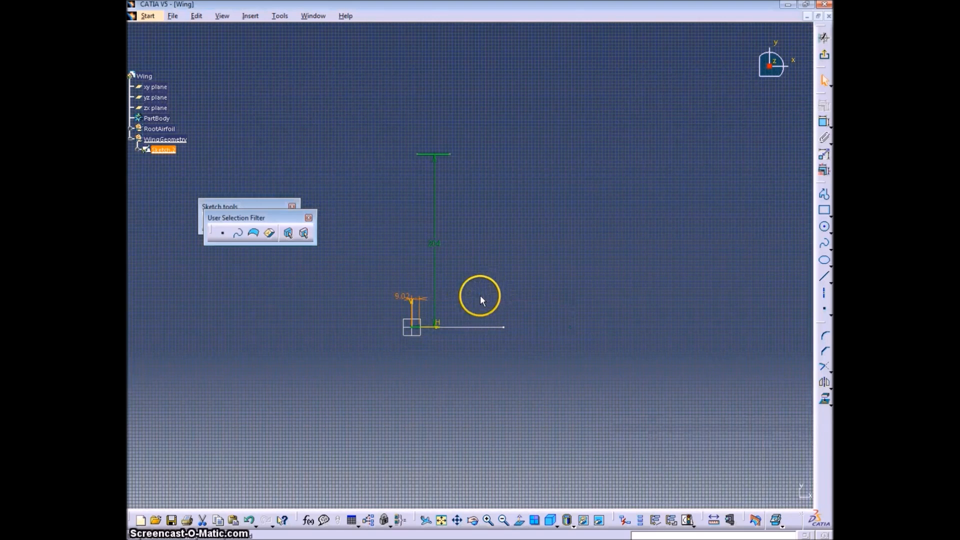
pyautogui.doubleClick(405, 298)
pyautogui.write('9.02')
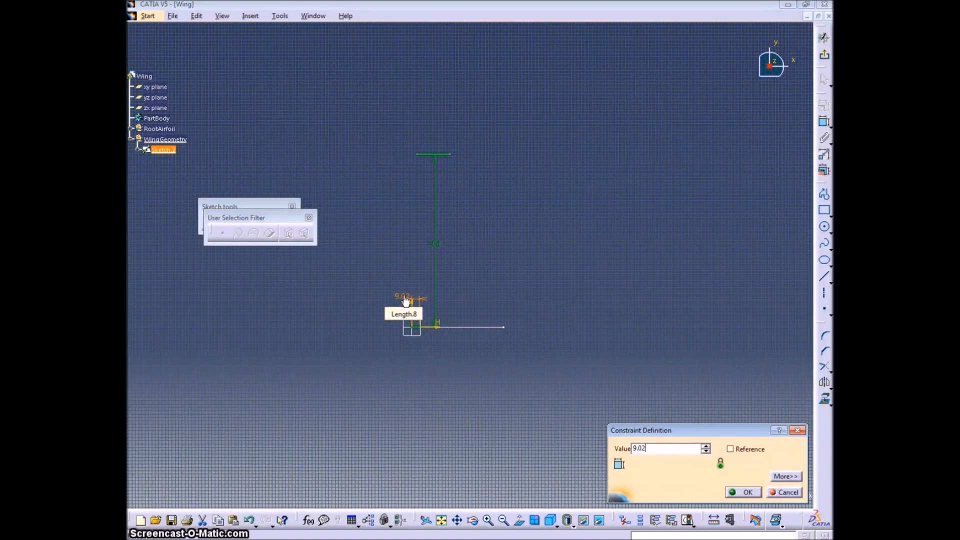
pyautogui.write('ft')
pyautogui.press('Return')
# - Dimension the upper line's length and set it to 9.02 ft
pyautogui.click(441, 154)
pyautogui.click(822, 122)
pyautogui.click(437, 112)
pyautogui.doubleClick(439, 115)
pyautogui.write('9.02ft')
pyautogui.press('Return')
# - Set the upper line's length to 9.02*12*.507 in
pyautogui.moveTo(502, 251); pyautogui.dragTo(511, 174, button='middle')
pyautogui.doubleClick(516, 38)
pyautogui.click(671, 449)
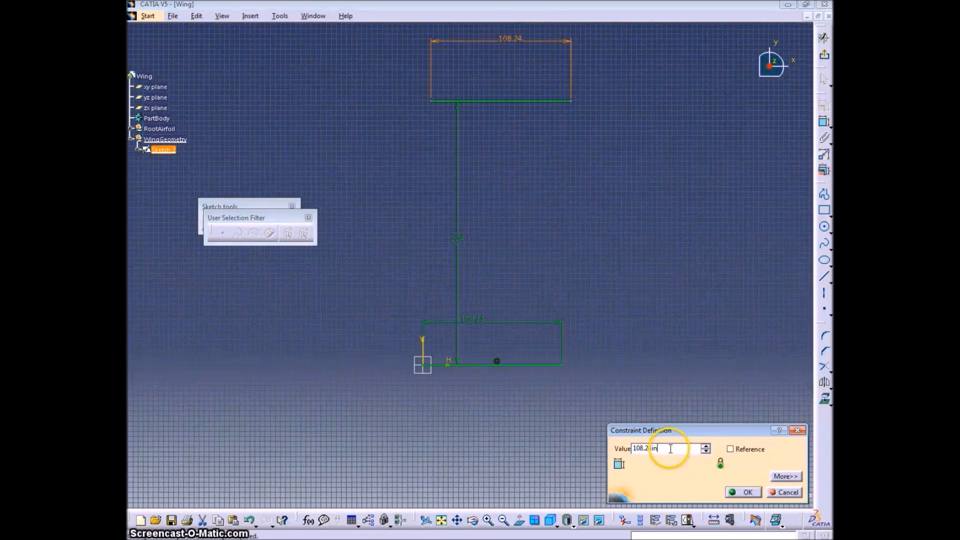
pyautogui.write('9.02')
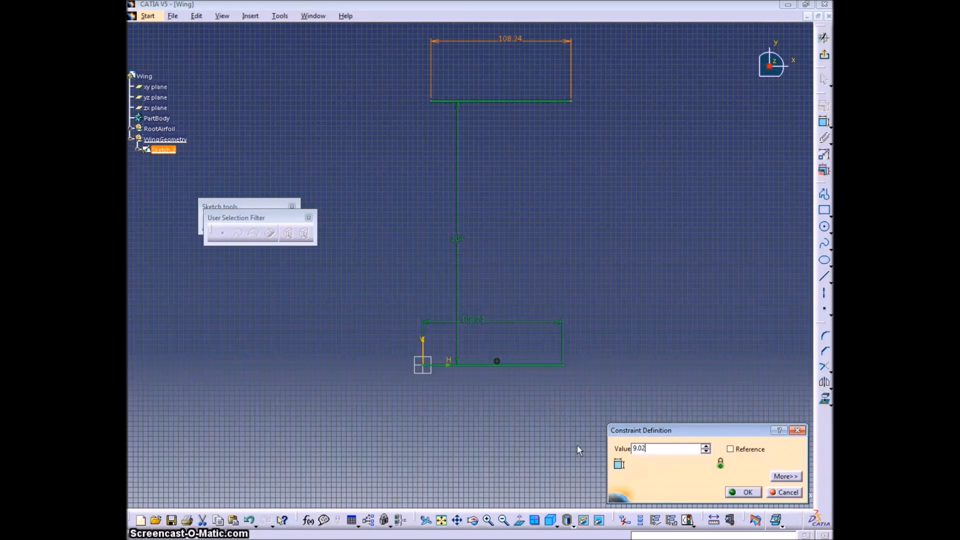
pyautogui.write('*12*.507')
pyautogui.click(740, 494)
pyautogui.click(525, 271)
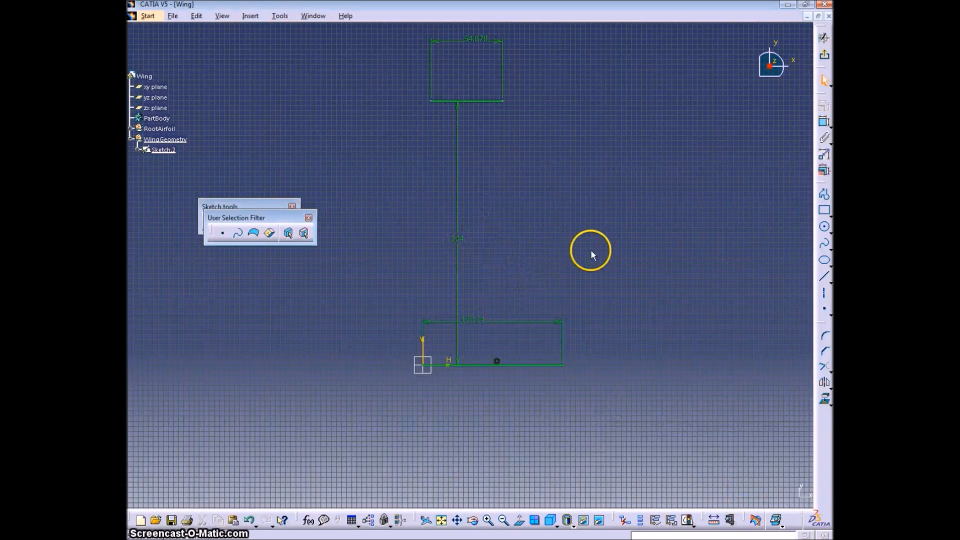
# - Move the upper line sideways so it sits further to the right above the lower line
pyautogui.moveTo(576, 232); pyautogui.dragTo(614, 234, button='middle')
pyautogui.moveTo(519, 102)
pyautogui.mouseDown()
pyautogui.moveTo(553, 101)
pyautogui.moveTo(552, 117)
pyautogui.mouseUp()
pyautogui.click(612, 166)
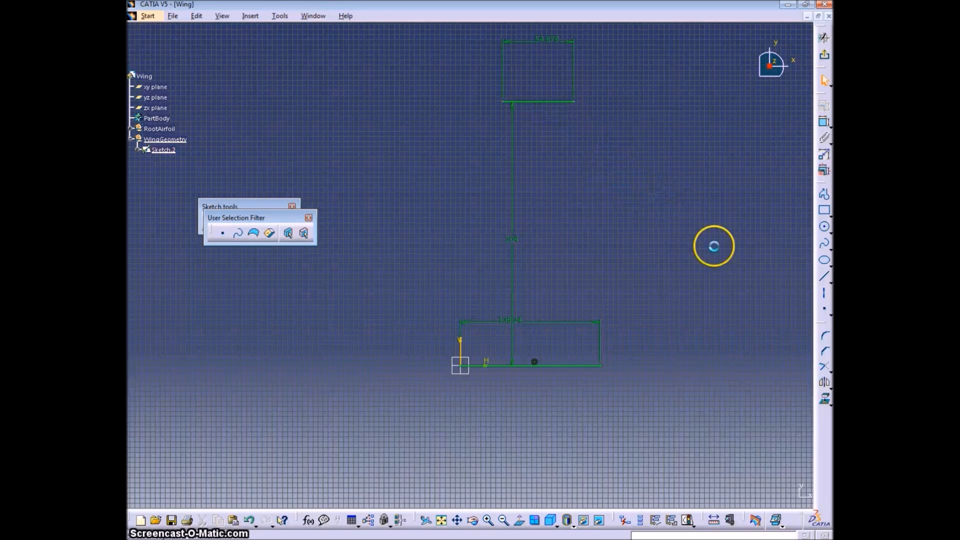
pyautogui.click(825, 313)
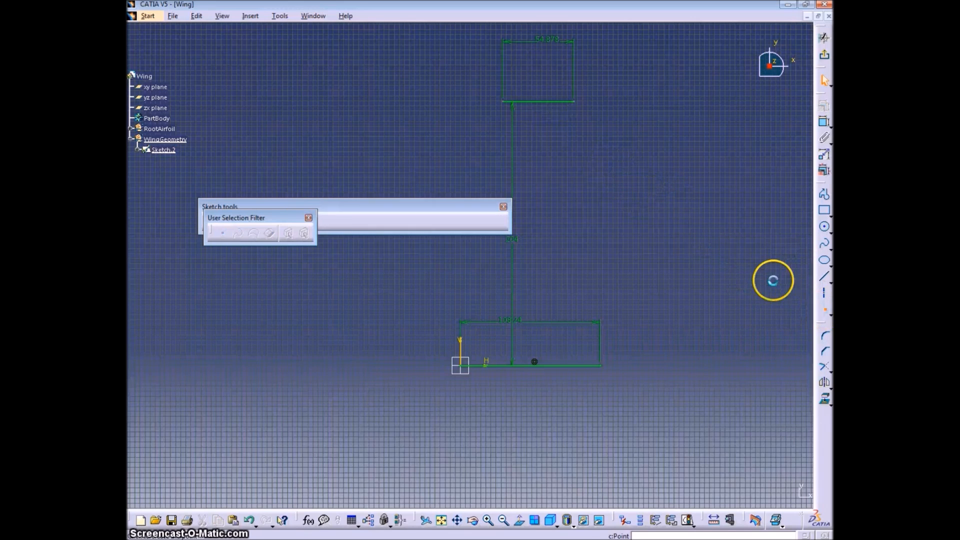
pyautogui.click(534, 101)
pyautogui.moveTo(538, 103); pyautogui.dragTo(548, 138)
# - Place a point just below the upper line and constrain it to be coincident with that line
pyautogui.click(825, 308)
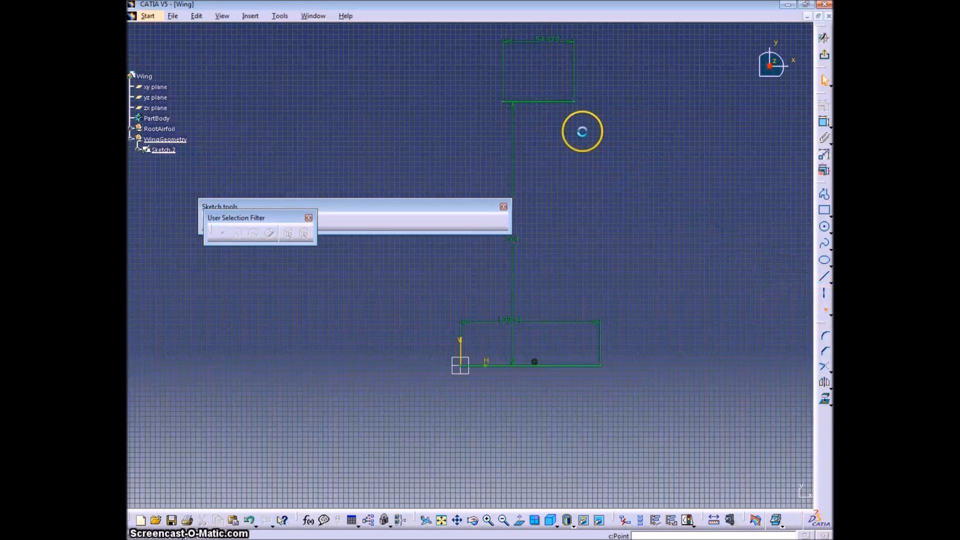
pyautogui.click(569, 148)
pyautogui.click(550, 103)
pyautogui.click(824, 122)
pyautogui.click(568, 148)
pyautogui.rightClick(601, 143)
pyautogui.click(630, 202)
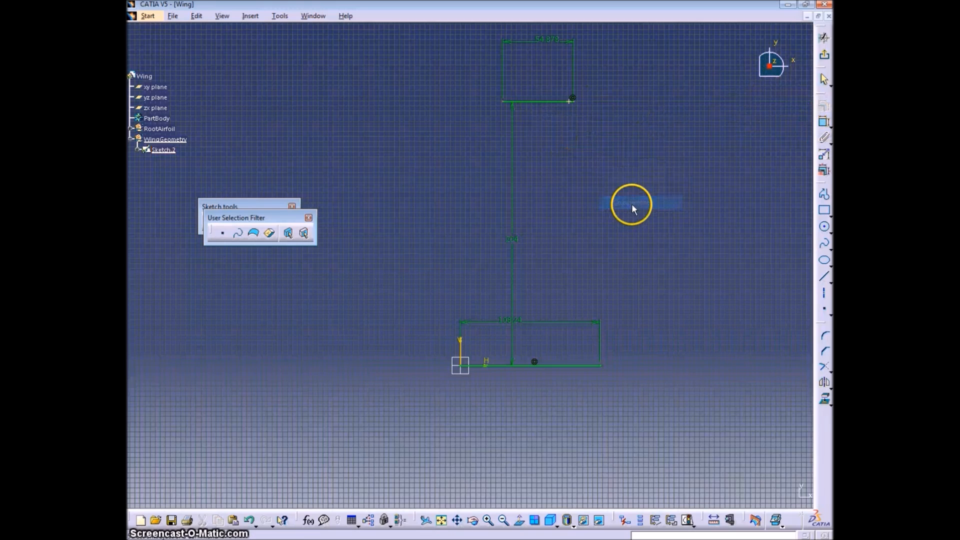
# - Dimension the distance between the upper line's left endpoint and the point lying on that line
pyautogui.keyDown('ctrl'); pyautogui.click(502, 102); pyautogui.keyUp('ctrl')
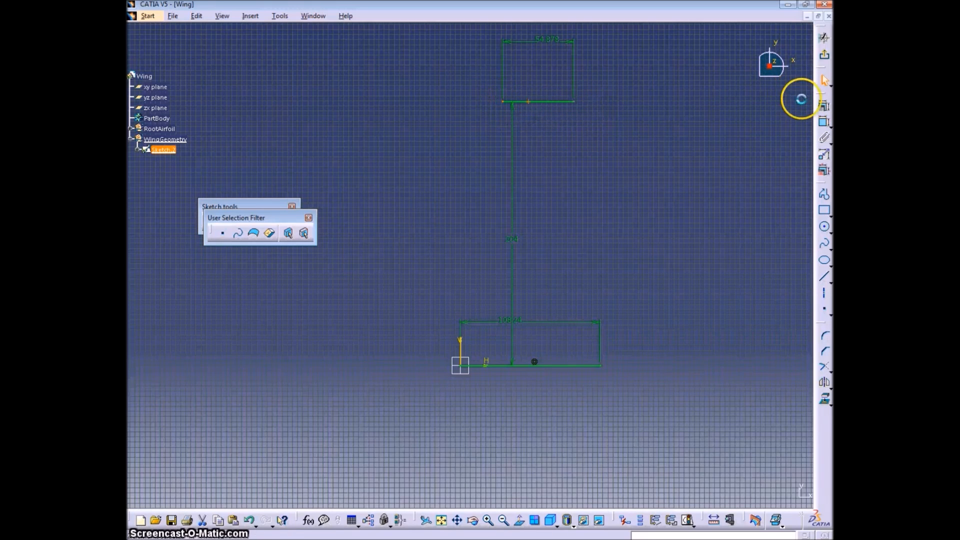
pyautogui.click(824, 124)
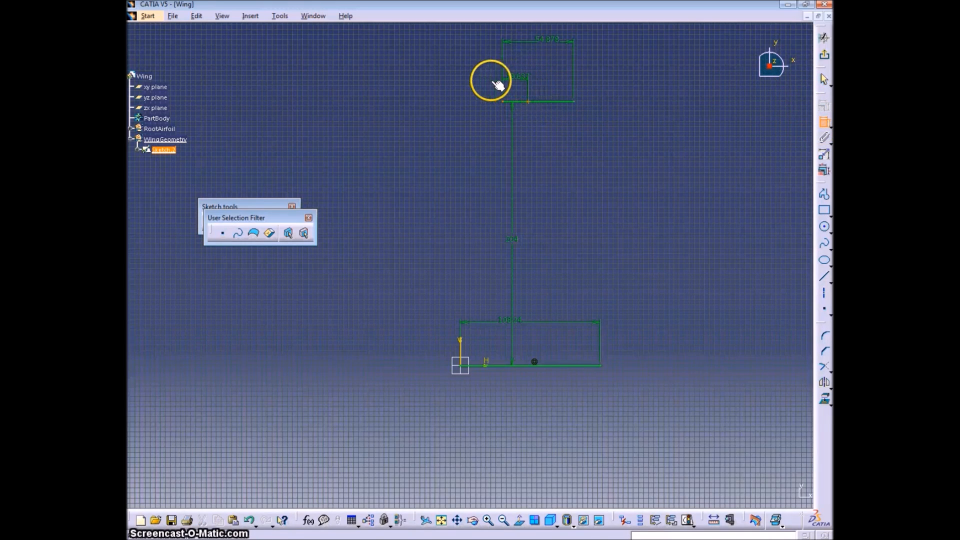
pyautogui.click(489, 85)
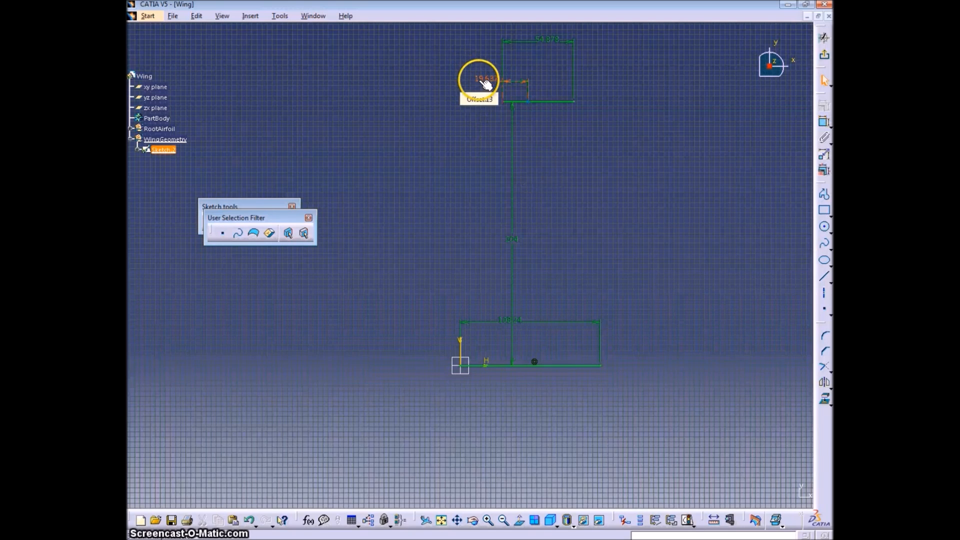
# - Expand the sketch's constraints in the tree and rename the lower line's length constraint as RootChord
pyautogui.click(138, 150)
pyautogui.click(146, 181)
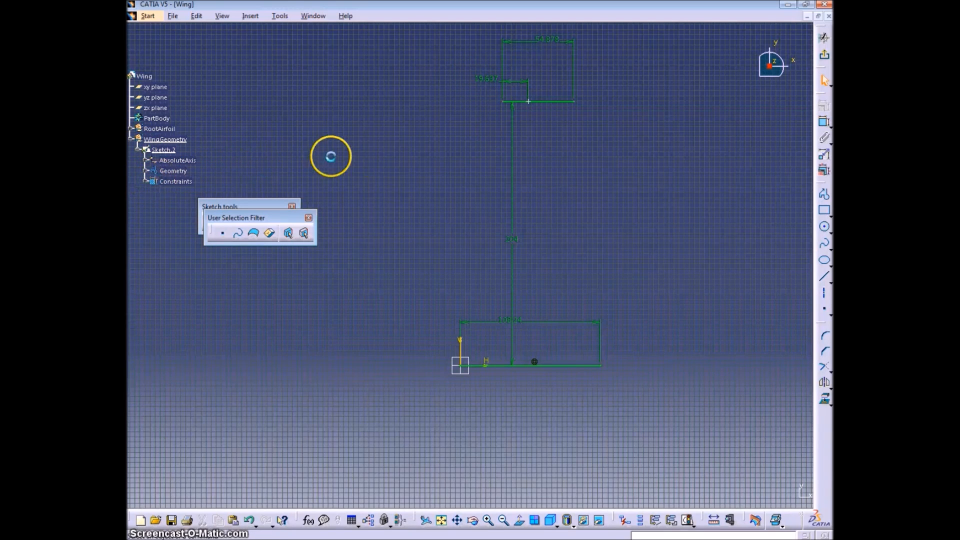
pyautogui.hotkey('alt', 'Return')
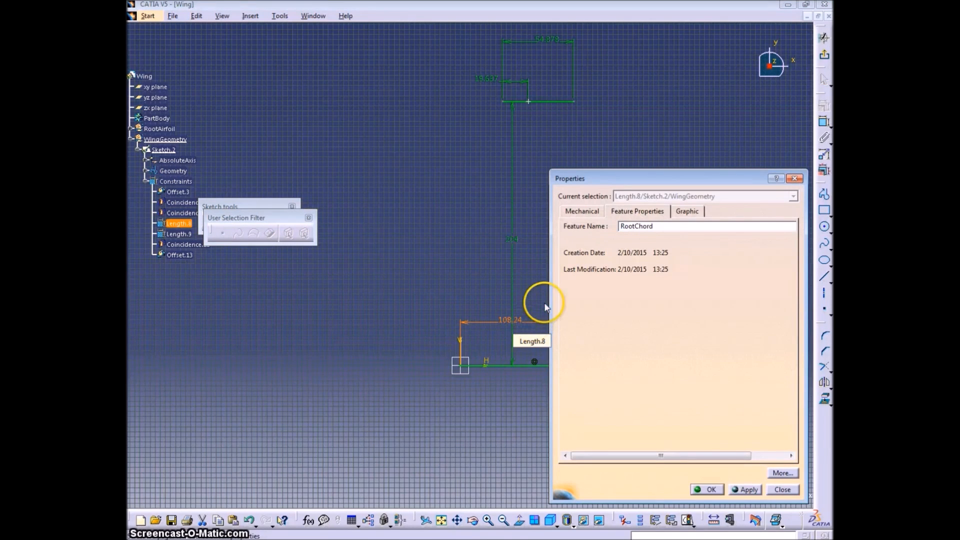
pyautogui.click(745, 490)
pyautogui.click(706, 489)
# - Rename the upper line's length constraint as TipChord
pyautogui.click(547, 39)
pyautogui.hotkey('alt', 'Return')
pyautogui.press('Return')
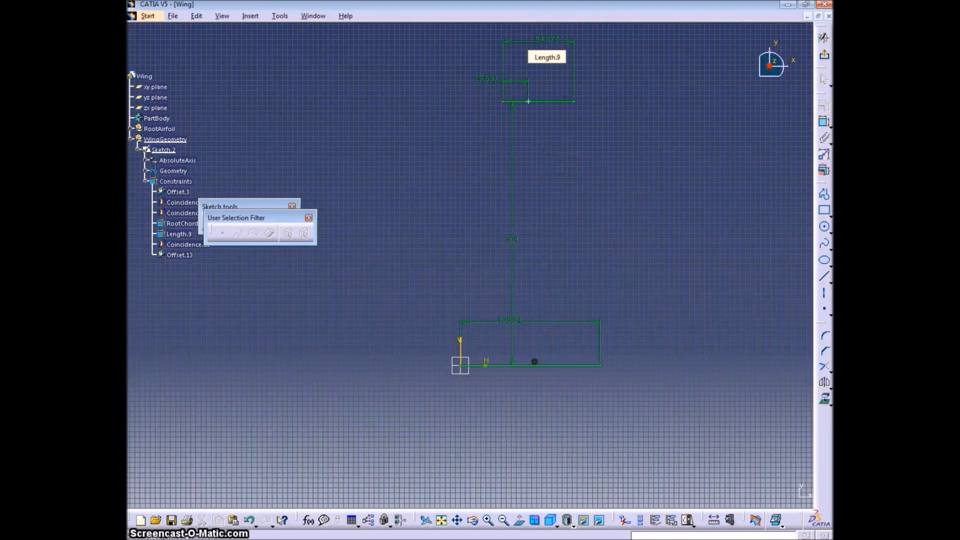
pyautogui.click(555, 39)
pyautogui.hotkey('alt', 'Return')
pyautogui.write('TipChord')
pyautogui.click(705, 490)
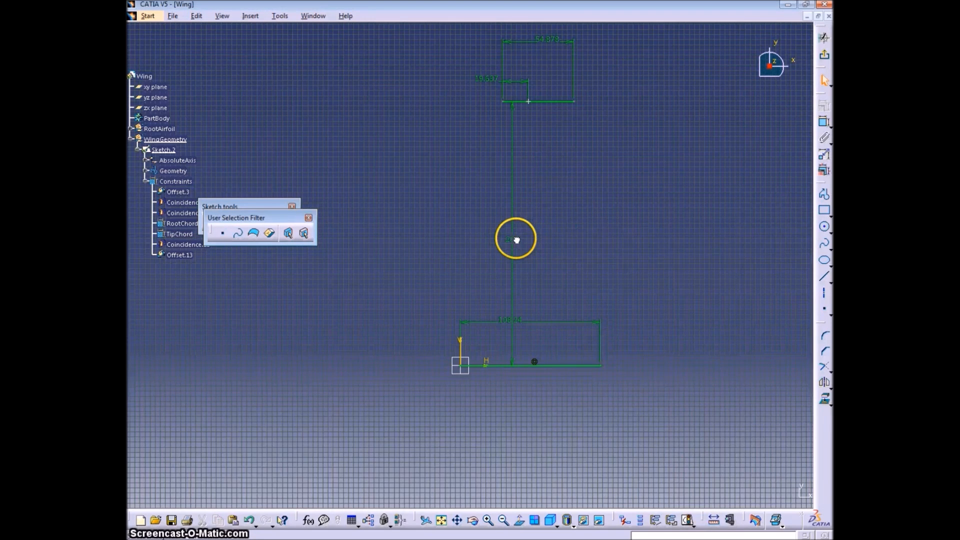
# - Rename the vertical offset constraint between the two chord lines as HalfWingSpan
pyautogui.hotkey('alt', 'Return')
pyautogui.write('HalfWingS')
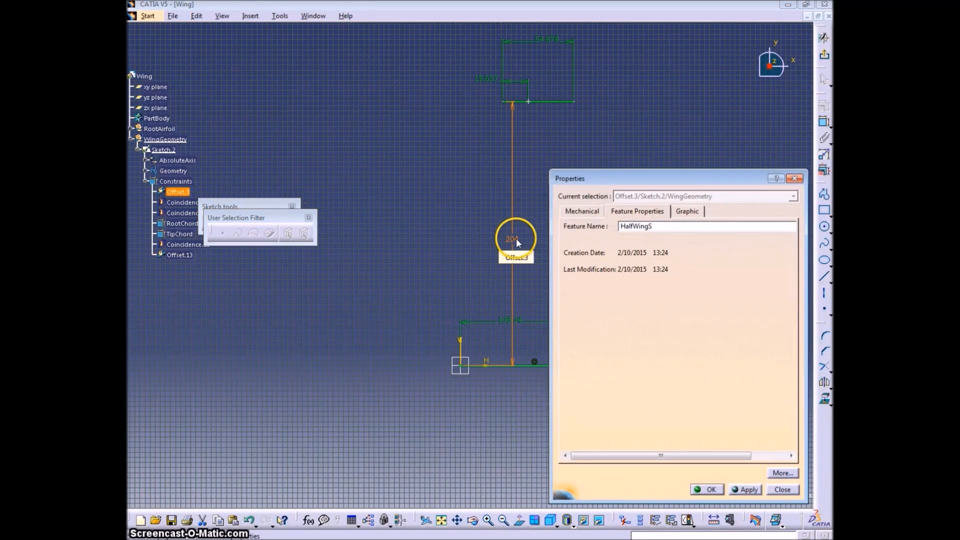
pyautogui.write('pan')
pyautogui.click(740, 489)
# - Drive the upper point's offset with a formula equal to a quarter of the TipChord length, giving 13.719 in
pyautogui.doubleClick(484, 80)
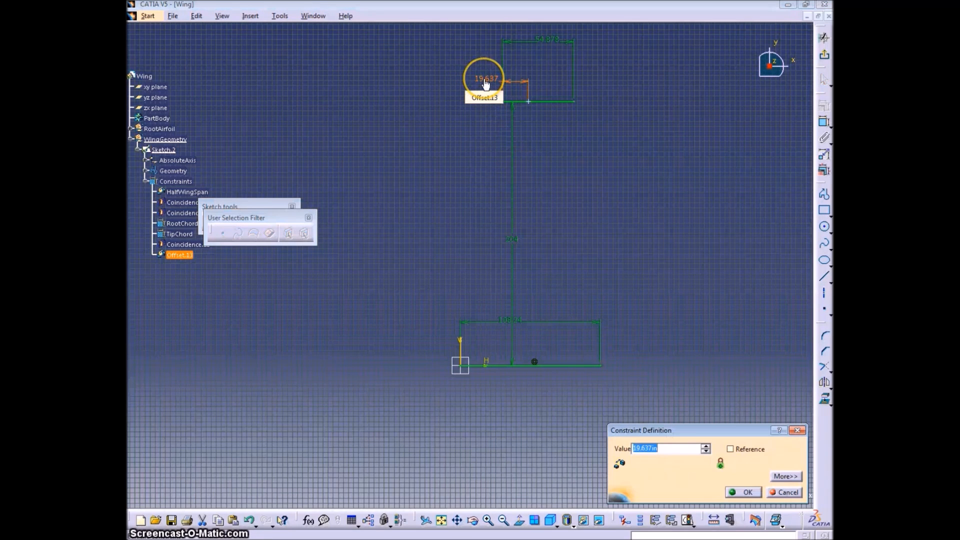
pyautogui.click(545, 39)
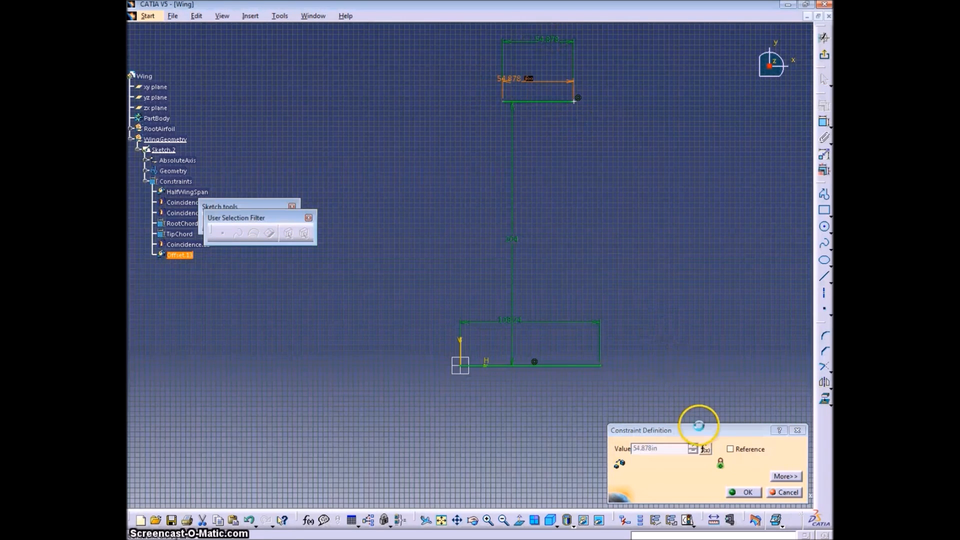
pyautogui.click(705, 448)
pyautogui.click(646, 382)
pyautogui.write('/2')
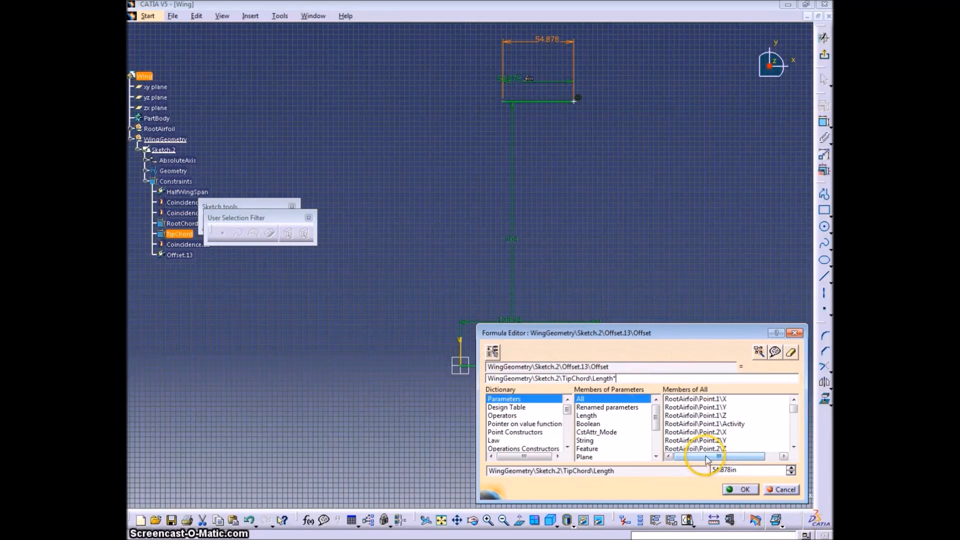
pyautogui.click(742, 490)
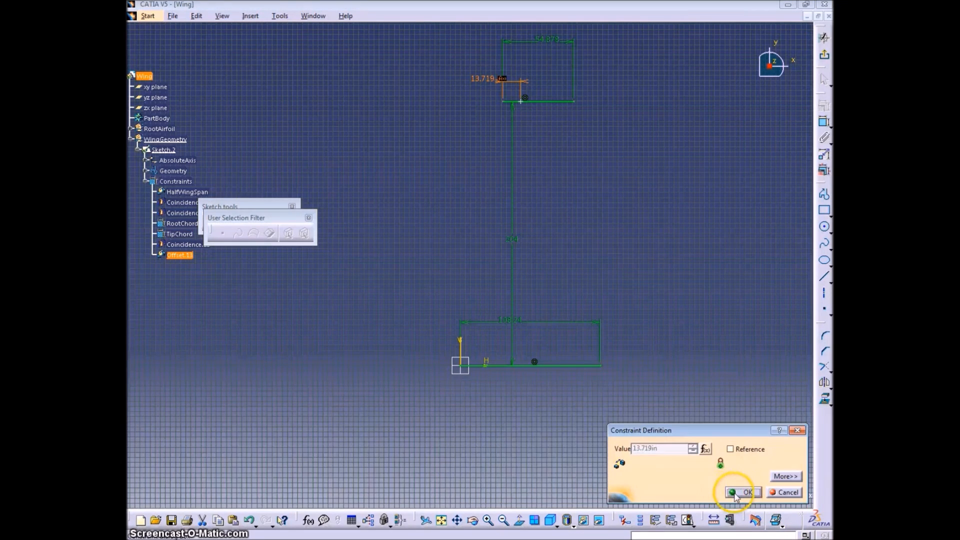
pyautogui.click(742, 493)
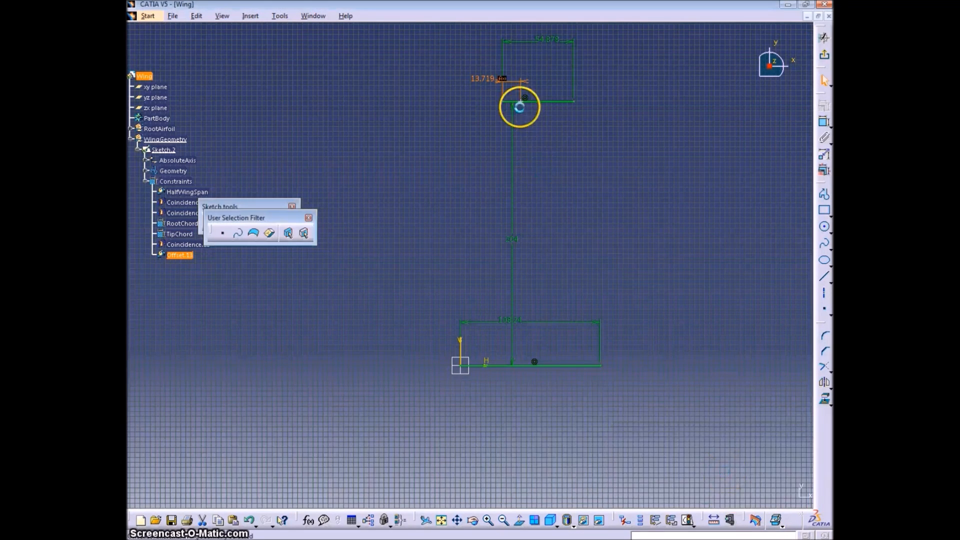
# - Place a point above the right part of the lower line and constrain it to be coincident with that line
pyautogui.click(826, 314)
pyautogui.click(574, 298)
pyautogui.keyDown('ctrl'); pyautogui.click(557, 366); pyautogui.keyUp('ctrl')
pyautogui.keyDown('ctrl'); pyautogui.click(571, 298); pyautogui.keyUp('ctrl')
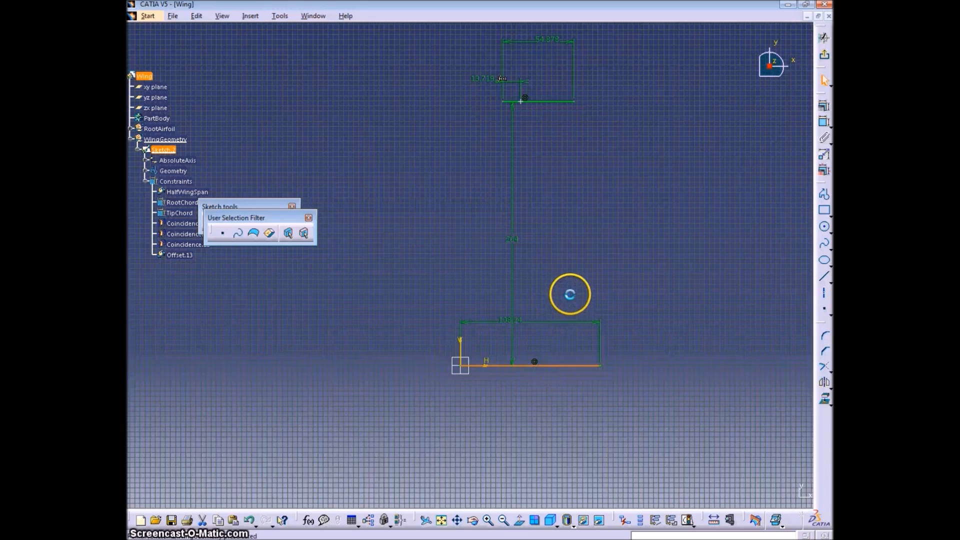
pyautogui.click(823, 123)
pyautogui.rightClick(641, 223)
pyautogui.click(668, 283)
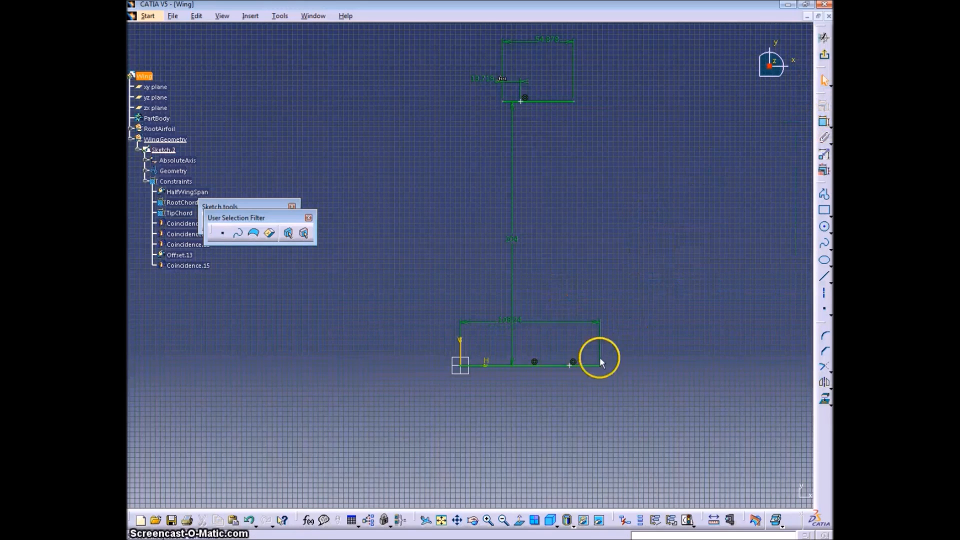
# - Dimension the lower point's distance from the origin and drive it with the formula RootChord\Length*.25
pyautogui.click(459, 366)
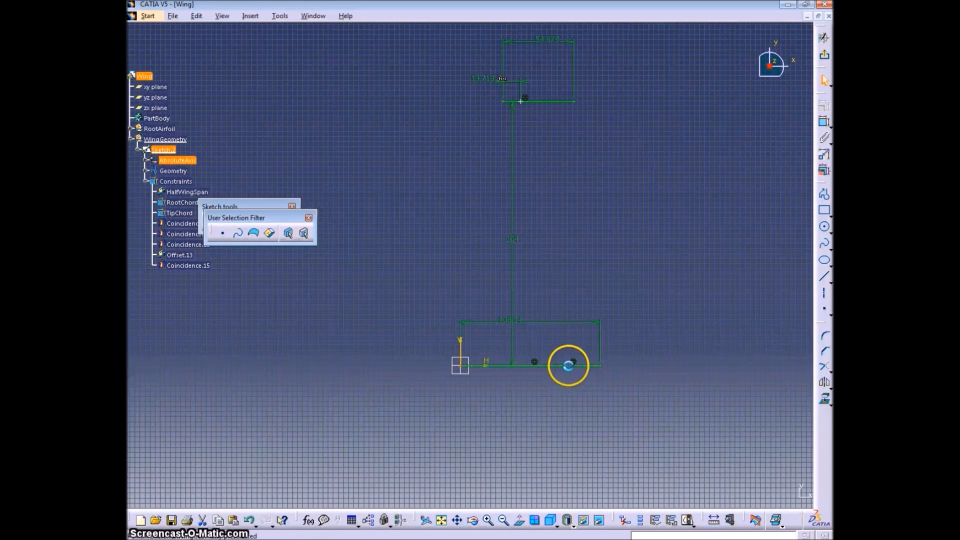
pyautogui.click(824, 123)
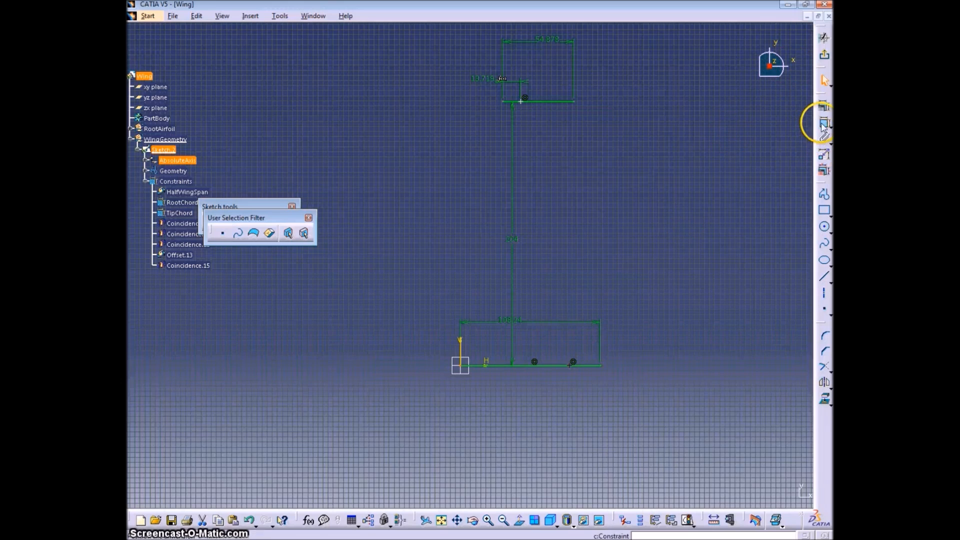
pyautogui.doubleClick(442, 299)
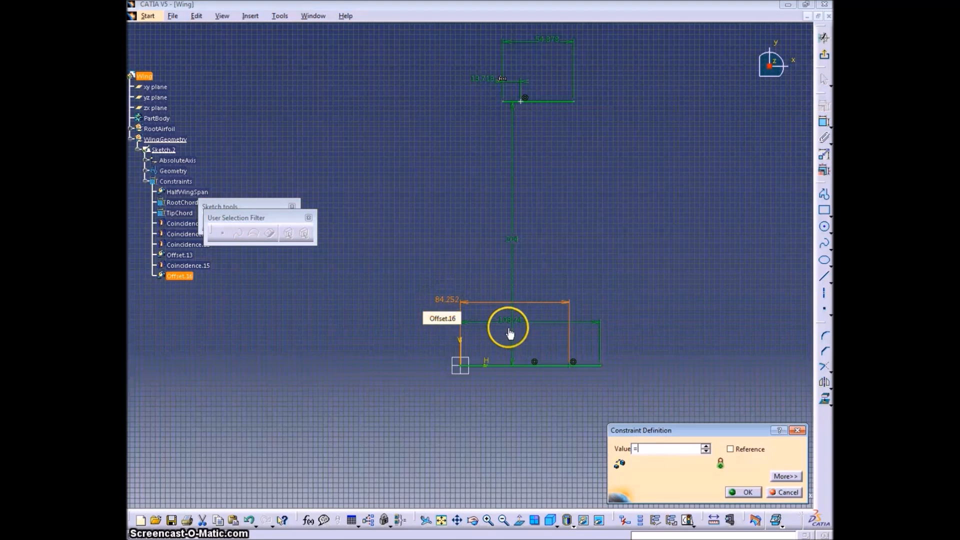
pyautogui.click(706, 449)
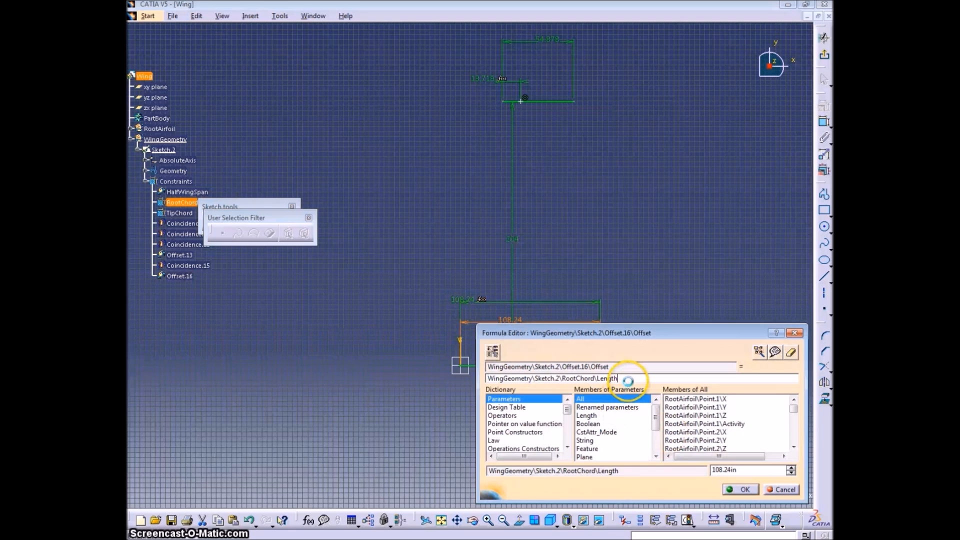
pyautogui.write('*.25')
pyautogui.click(740, 489)
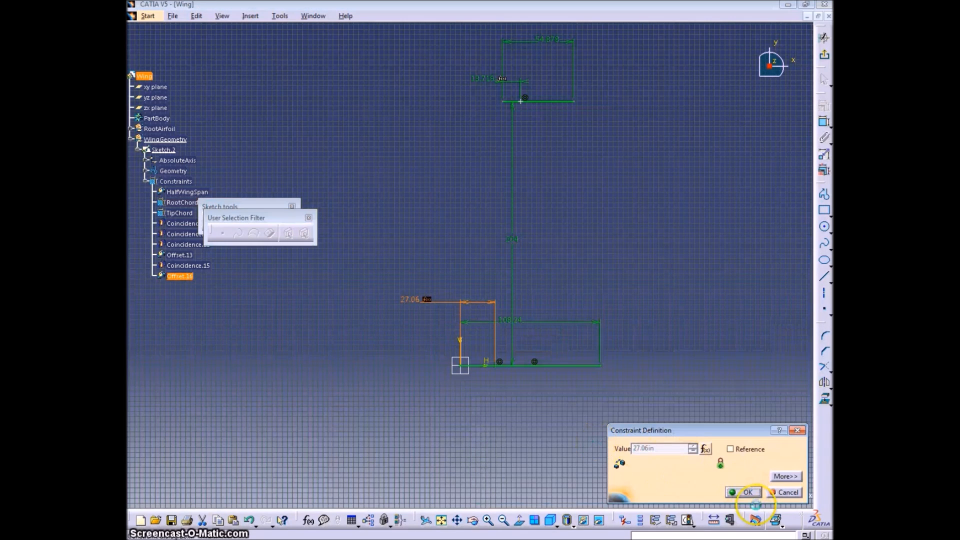
pyautogui.click(739, 492)
# - Rename the lower point's offset constraint as 25PcntRootChord
pyautogui.click(414, 299)
pyautogui.hotkey('alt', 'Return')
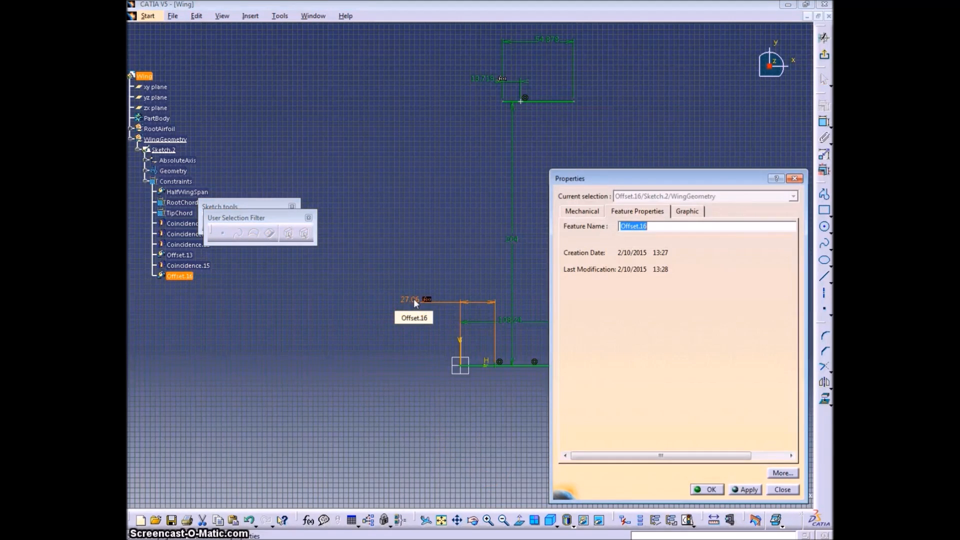
pyautogui.write('25PcntRootChord')
pyautogui.press('Return')
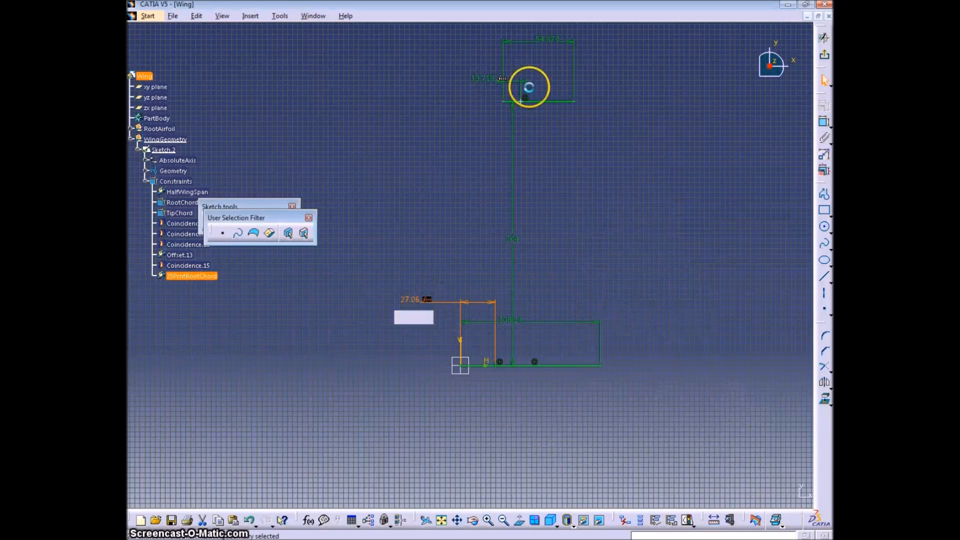
# - Rename the upper point's offset constraint as 25PcntTipChord
pyautogui.click(485, 79)
pyautogui.hotkey('alt', 'Return')
pyautogui.write('25PcntTipChord')
pyautogui.click(706, 489)
# - Draw a slanted line right of the chords and make its upper end coincident with the tip chord's quarter point
pyautogui.click(824, 277)
pyautogui.click(637, 146)
pyautogui.click(597, 277)
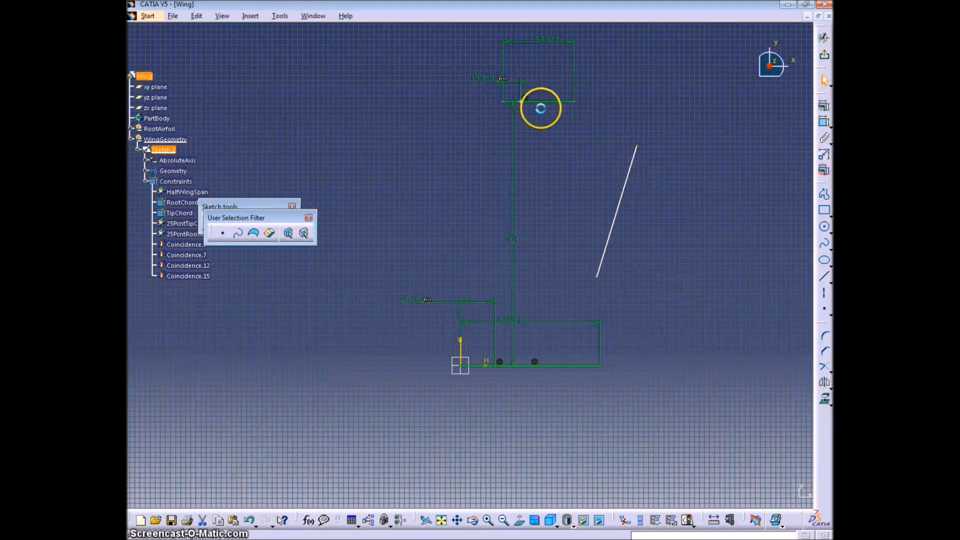
pyautogui.click(828, 119)
pyautogui.rightClick(626, 125)
pyautogui.click(668, 204)
# - Make the slanted line's lower end coincident with the quarter point on the root chord
pyautogui.click(482, 234)
pyautogui.click(825, 122)
pyautogui.rightClick(449, 249)
pyautogui.click(475, 325)
pyautogui.click(719, 178)
# - Dimension the angle between the slanted line and the vertical axis, and set it to 13 degrees
pyautogui.click(825, 121)
pyautogui.click(506, 258)
pyautogui.click(461, 344)
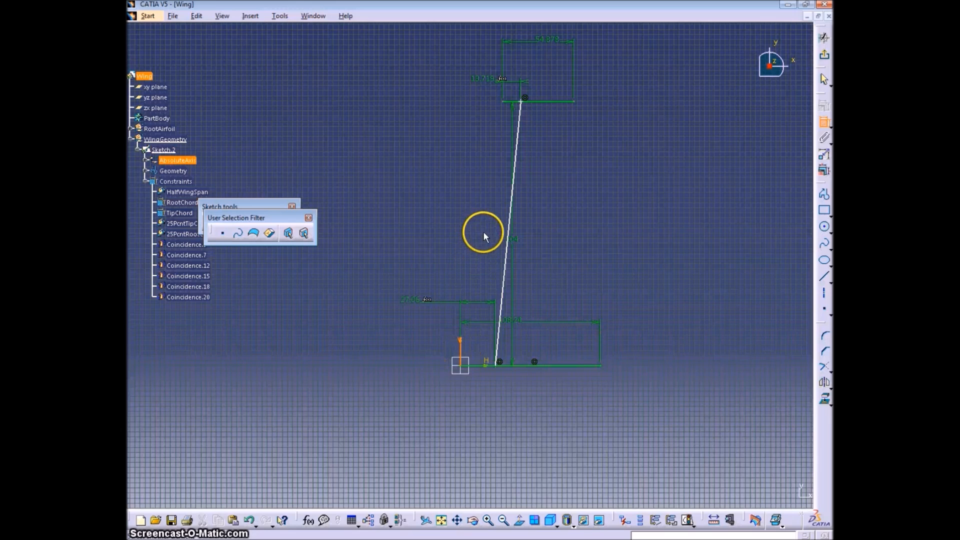
pyautogui.click(413, 217)
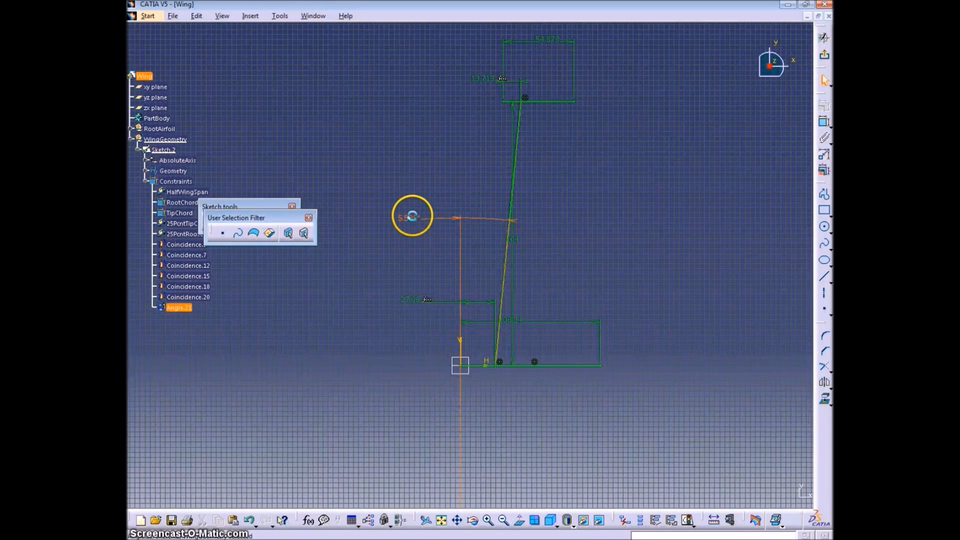
pyautogui.doubleClick(413, 217)
pyautogui.write('13')
pyautogui.click(710, 481)
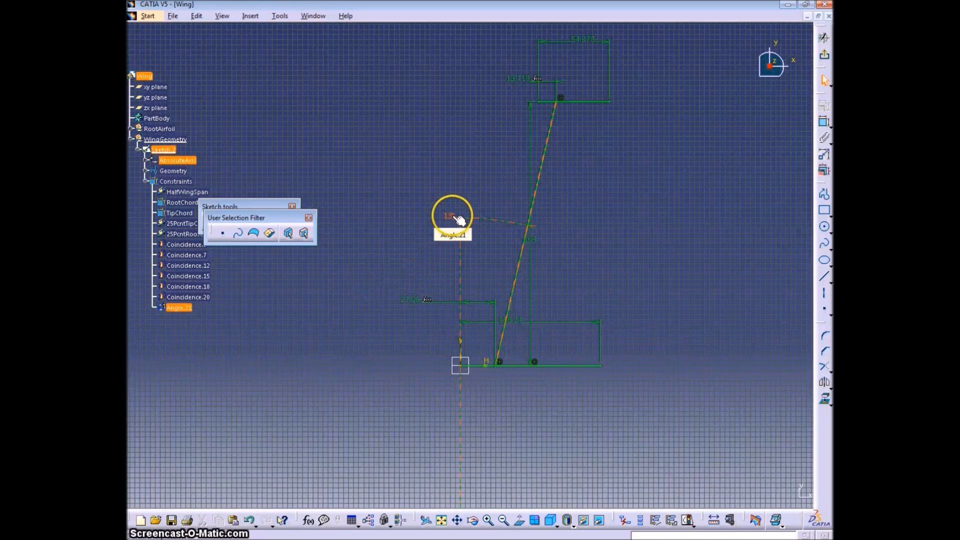
pyautogui.hotkey('alt', 'Return')
pyautogui.write('Sweep')
pyautogui.click(780, 488)
# - Move the 13° angle label in between its two sides and rename the constraint as Sweep25Pcnt
pyautogui.moveTo(451, 216); pyautogui.dragTo(496, 223)
pyautogui.doubleClick(493, 217)
pyautogui.click(780, 493)
pyautogui.click(504, 220)
pyautogui.hotkey('alt', 'Return')
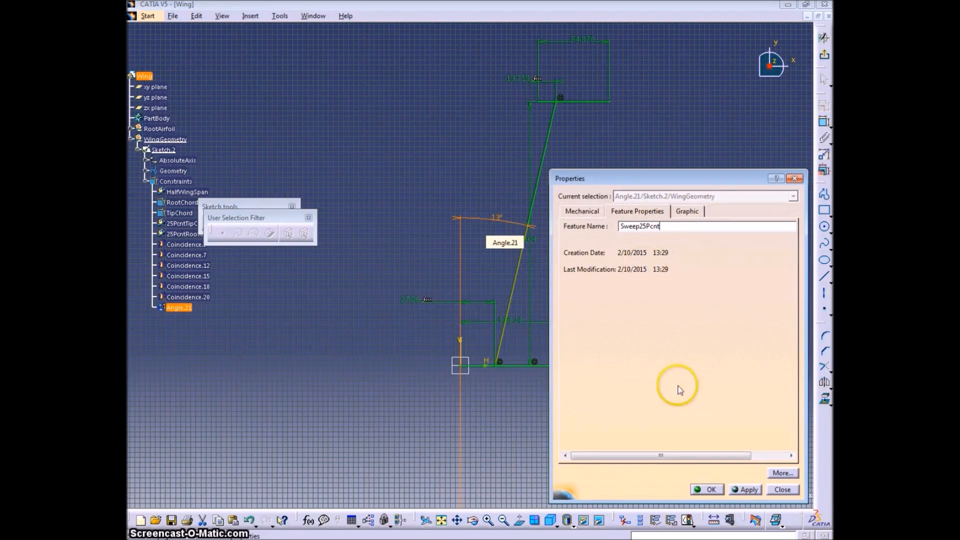
pyautogui.click(712, 490)
pyautogui.click(659, 282)
# - Exit the wing geometry sketch and hide it in the 3D model
pyautogui.moveTo(633, 280); pyautogui.dragTo(652, 288, button='middle')
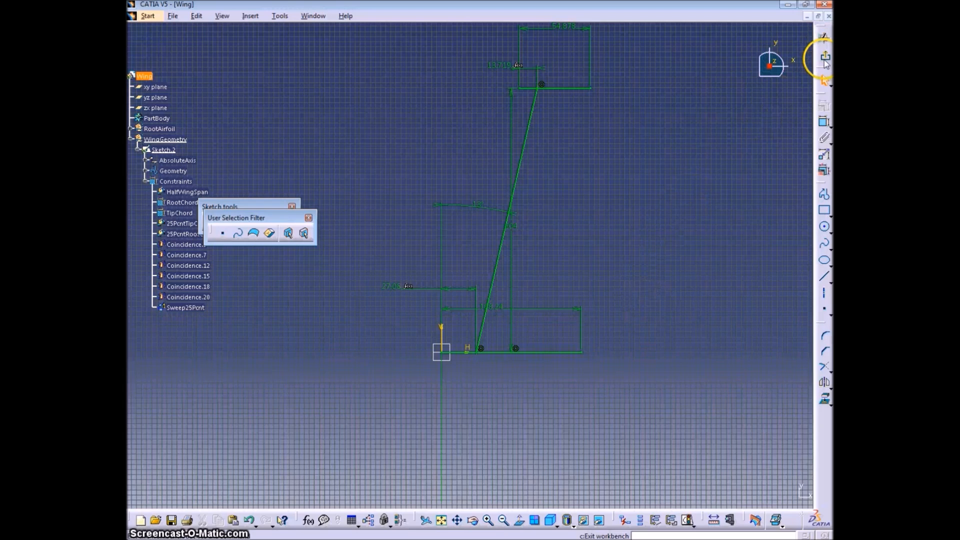
pyautogui.click(825, 59)
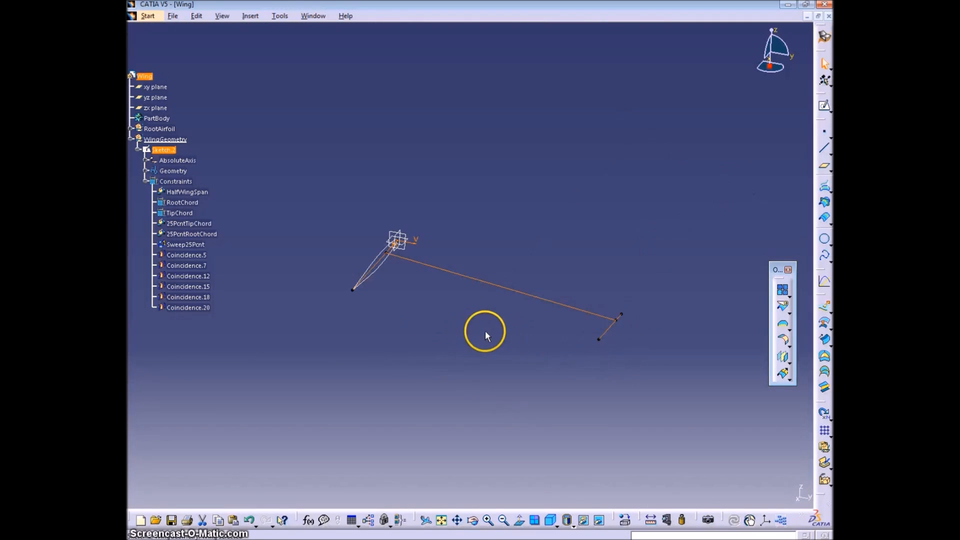
pyautogui.click(395, 325)
pyautogui.moveTo(388, 324)
pyautogui.mouseDown(button='middle')
pyautogui.moveTo(442, 332)
pyautogui.moveTo(452, 289)
pyautogui.moveTo(426, 272)
pyautogui.mouseUp(button='middle')
pyautogui.click(168, 149)
pyautogui.rightClick(167, 149)
pyautogui.click(197, 186)
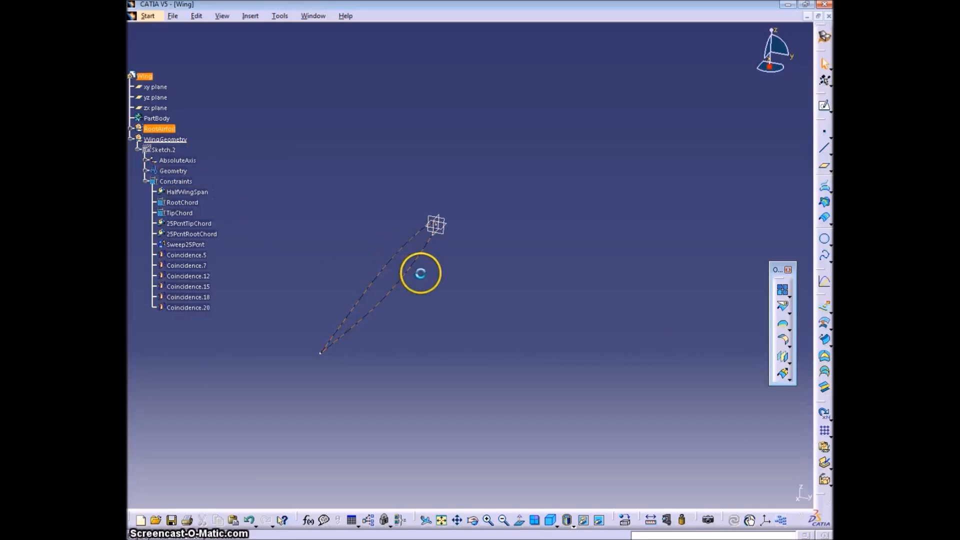
# - Collapse the tree branches and define the RootAirfoil geometrical set as the in-work object
pyautogui.click(131, 138)
pyautogui.click(133, 129)
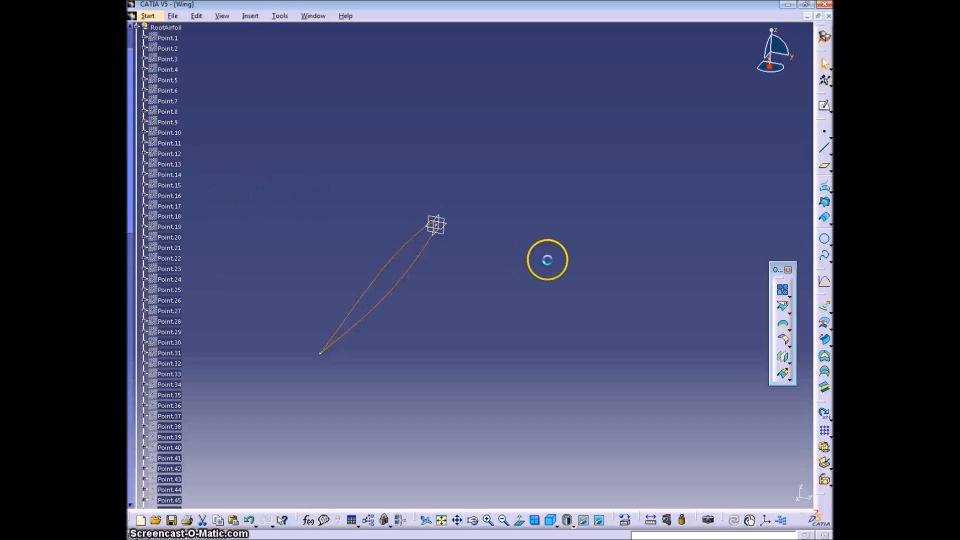
pyautogui.moveTo(147, 61); pyautogui.dragTo(137, 221)
pyautogui.rightClick(156, 223)
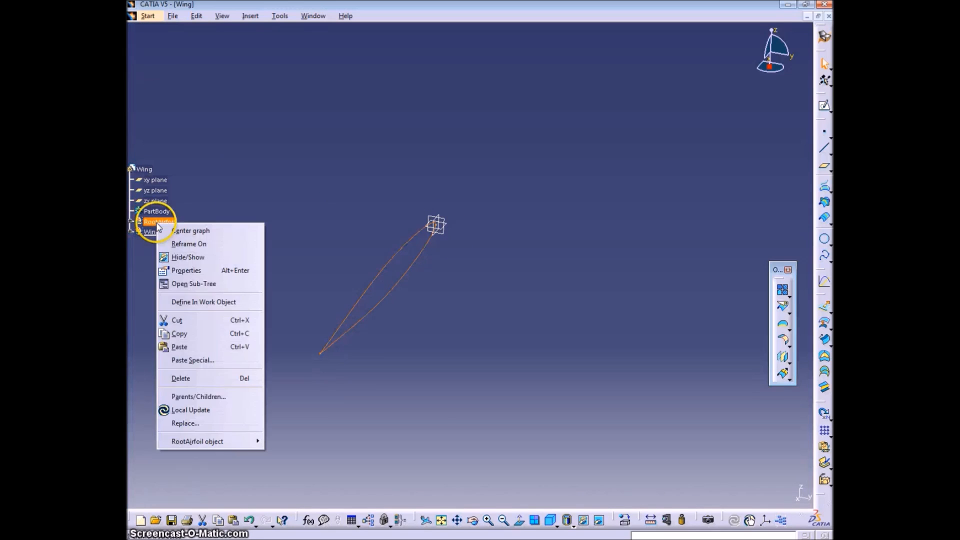
pyautogui.click(193, 302)
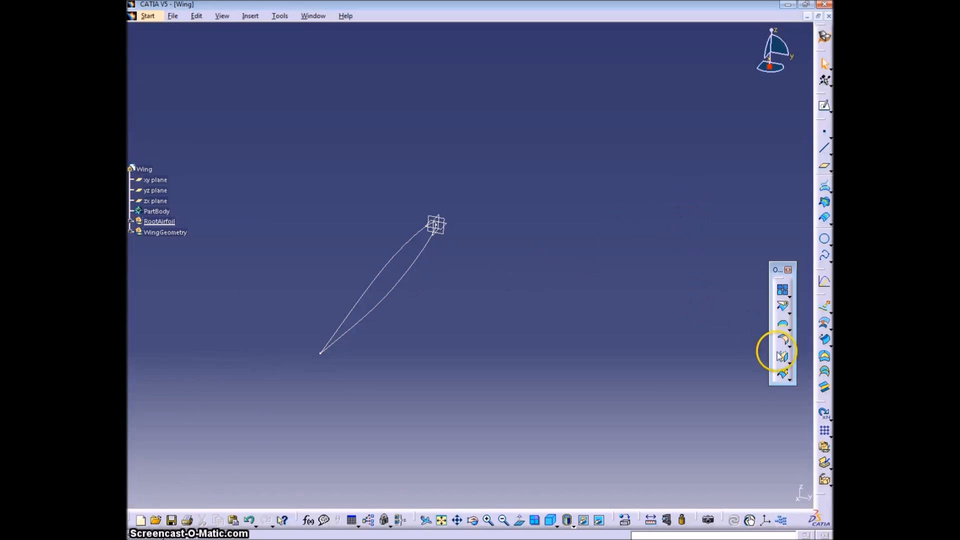
# - Start a Scaling of the root airfoil spline, creating its reference as a Tangent on curve point on the same spline
pyautogui.click(790, 363)
pyautogui.click(791, 372)
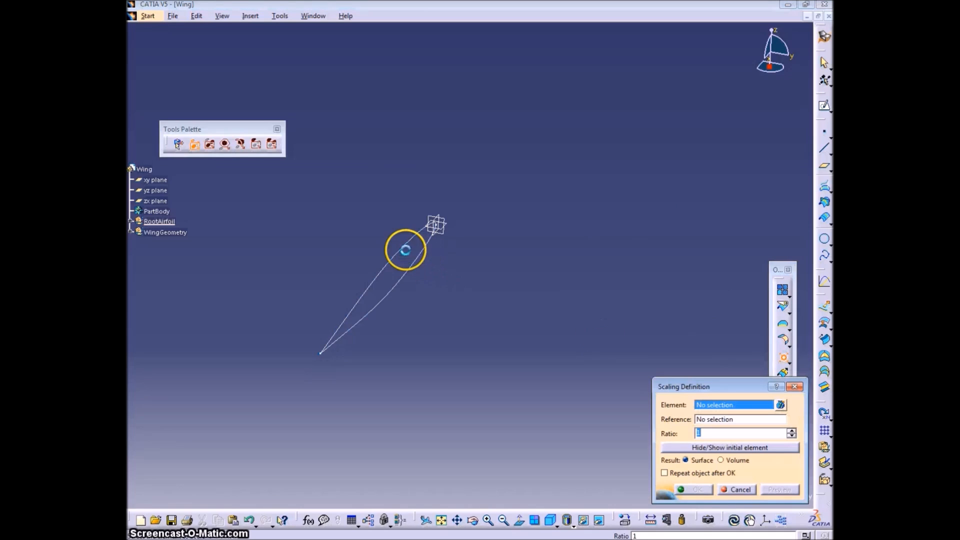
pyautogui.click(401, 258)
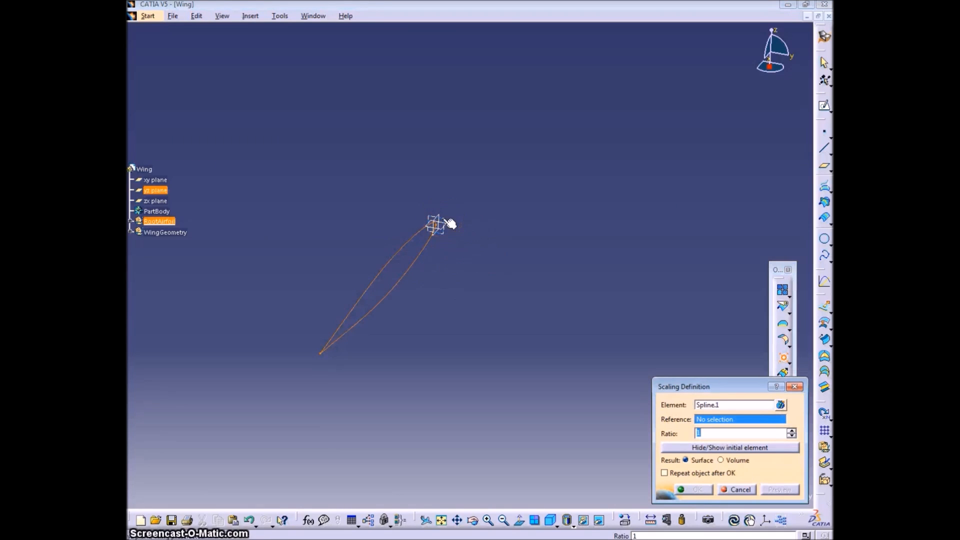
pyautogui.rightClick(722, 420)
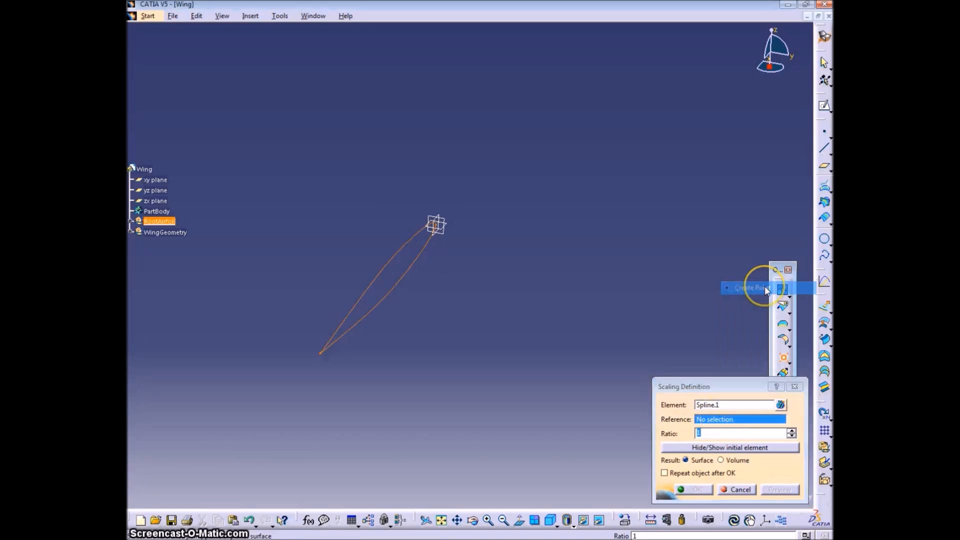
pyautogui.click(753, 285)
pyautogui.click(780, 376)
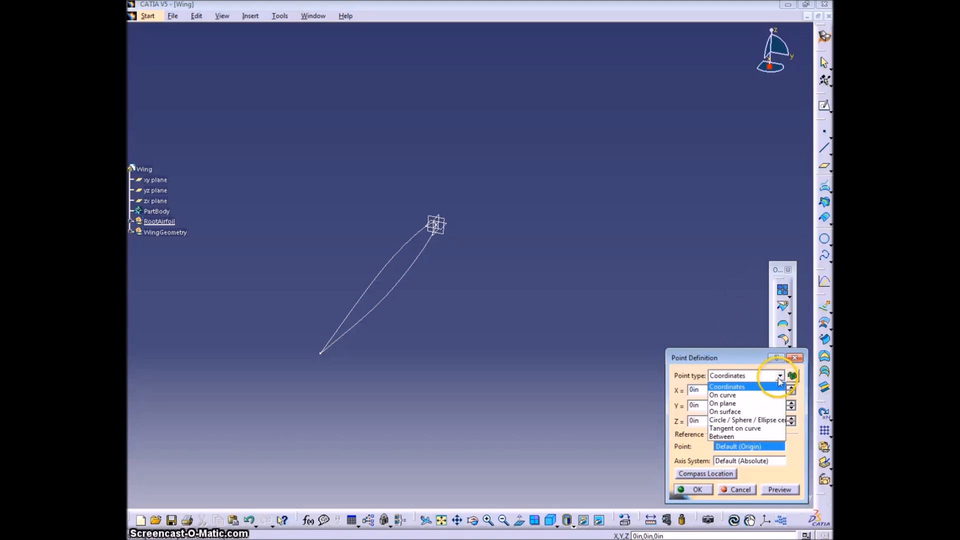
pyautogui.click(734, 429)
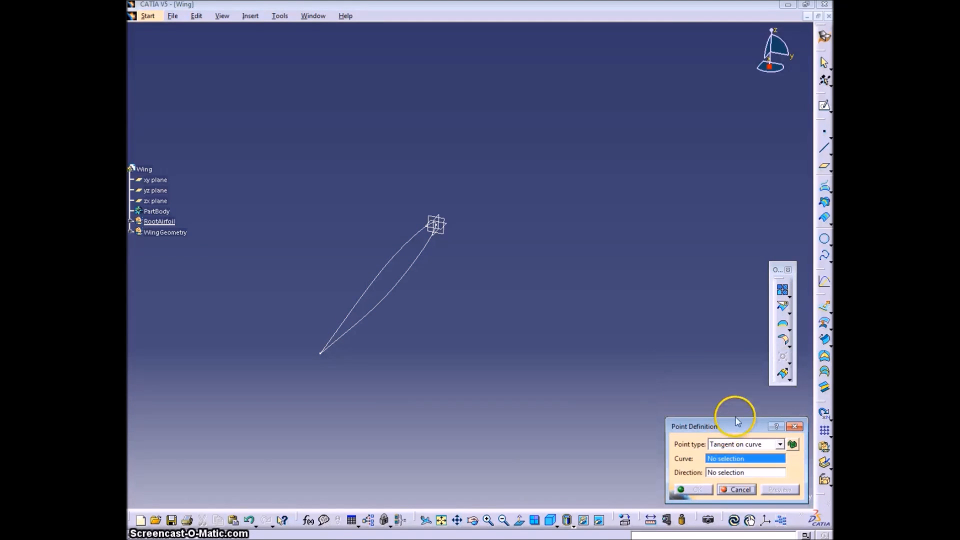
pyautogui.click(413, 246)
pyautogui.rightClick(759, 474)
pyautogui.click(754, 452)
pyautogui.click(695, 489)
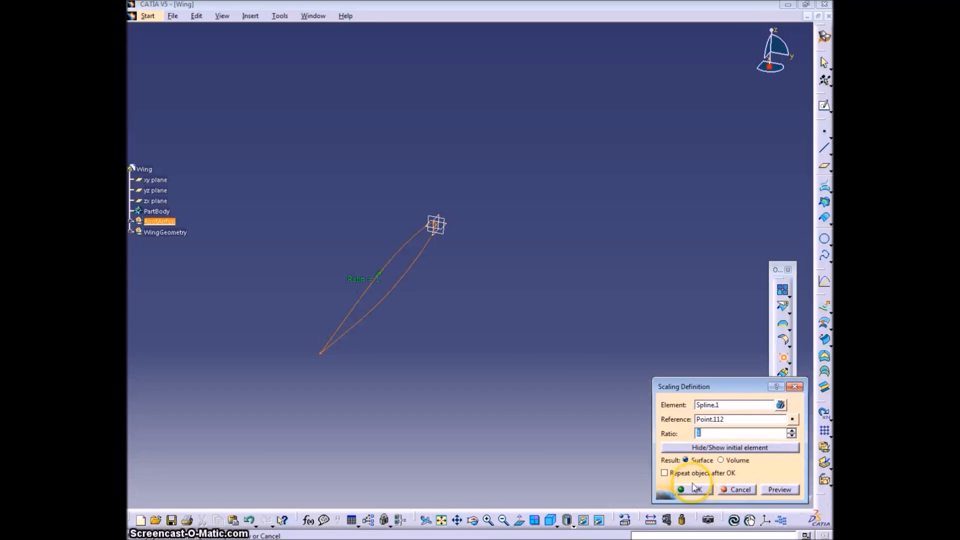
# - Set the scaling ratio to 1 and create the scaled root airfoil
pyautogui.moveTo(468, 363); pyautogui.dragTo(488, 382, button='middle')
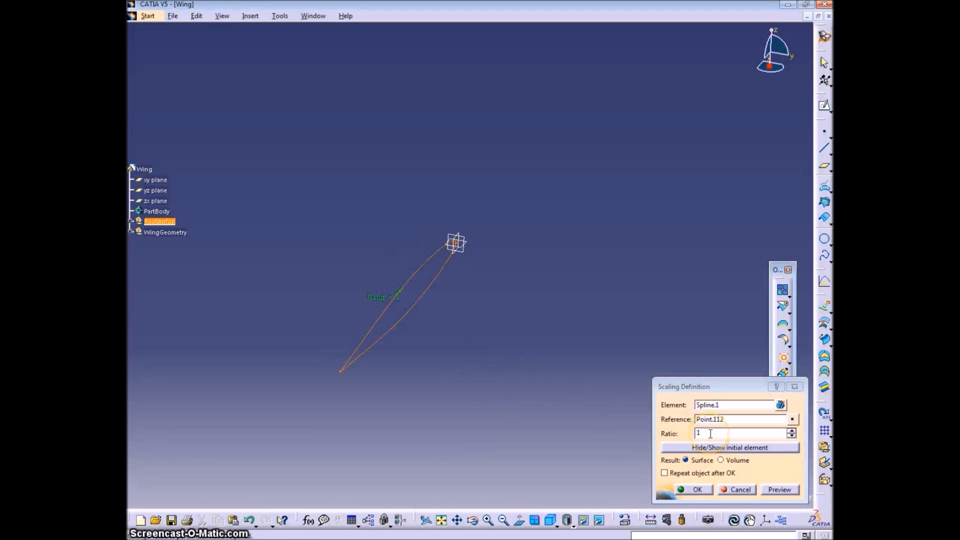
pyautogui.click(683, 434)
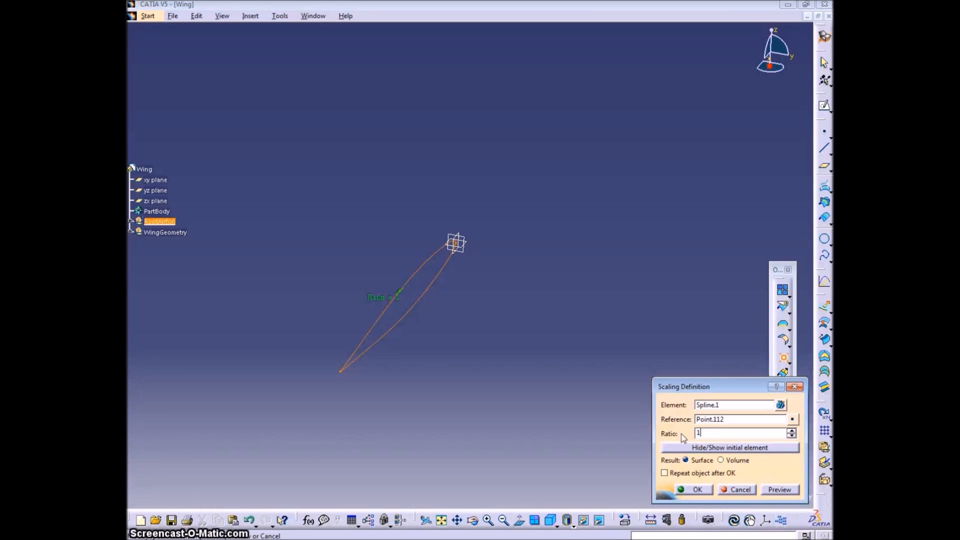
pyautogui.click(688, 489)
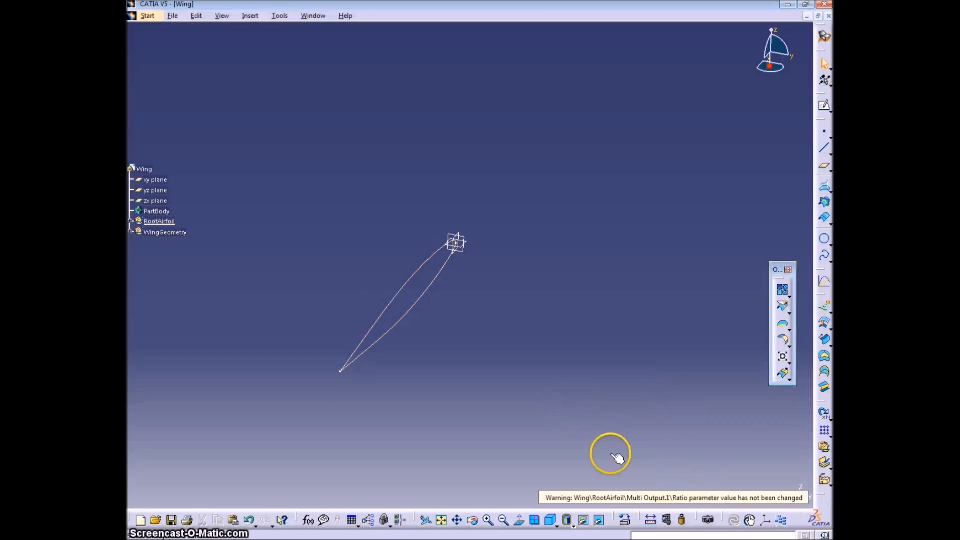
# - Expand the RootAirfoil set and hide Spline.1
pyautogui.click(131, 221)
pyautogui.scroll(-9, 140, 200)
pyautogui.moveTo(130, 193); pyautogui.dragTo(144, 413)
pyautogui.rightClick(172, 484)
pyautogui.click(204, 290)
# - Rename the scaling feature as Scaling - Root Airfoil and collapse the RootAirfoil set
pyautogui.rightClick(171, 494)
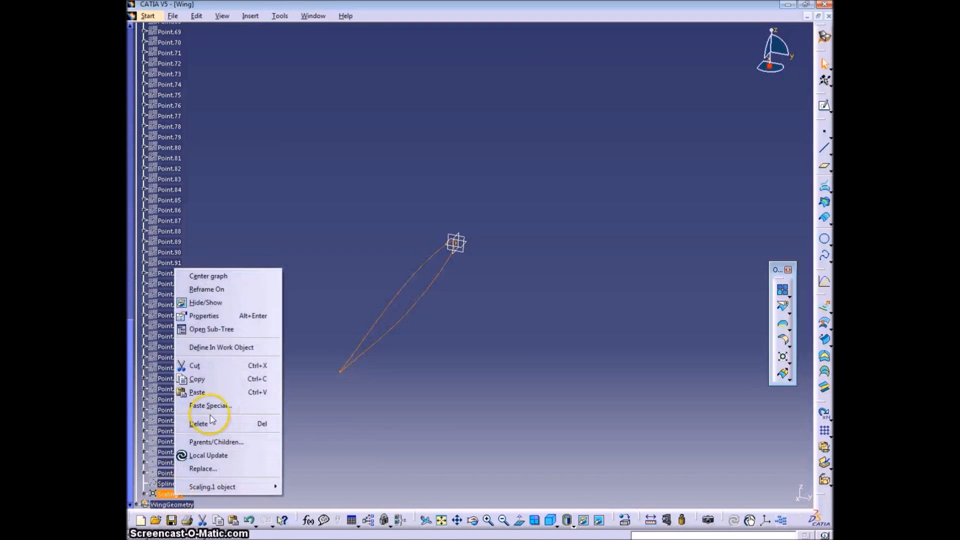
pyautogui.click(239, 313)
pyautogui.write('Scaling - Root Airfoil')
pyautogui.click(746, 489)
pyautogui.click(710, 490)
pyautogui.click(327, 433)
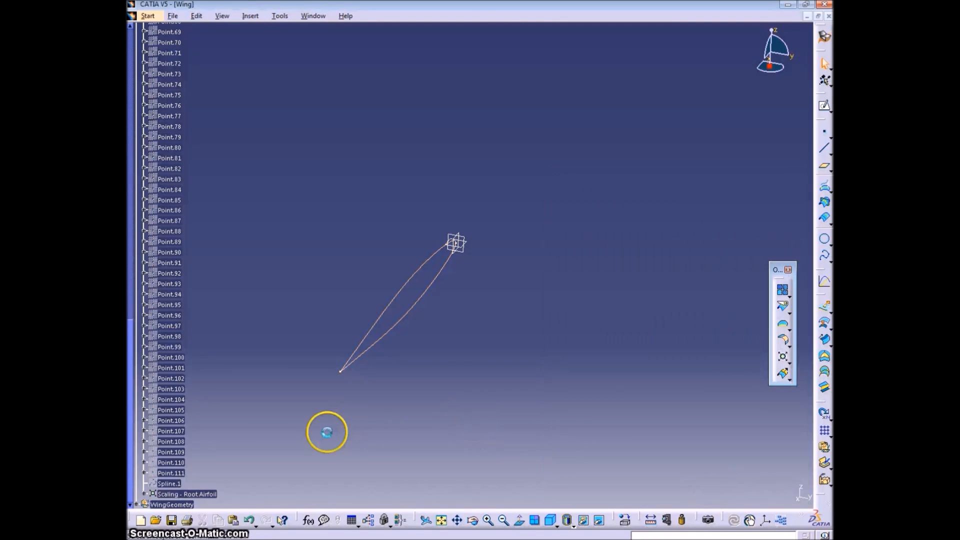
pyautogui.scroll(4, 205, 431)
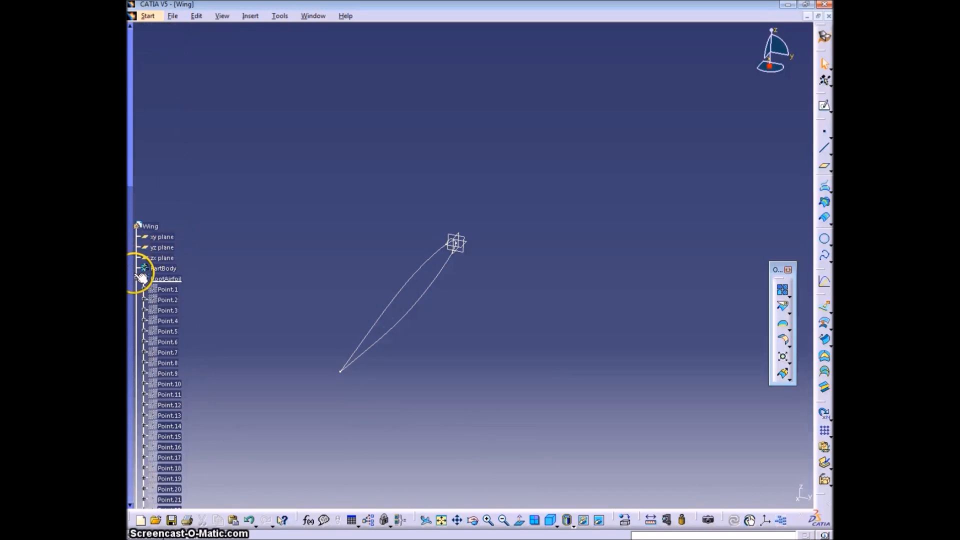
pyautogui.click(140, 279)
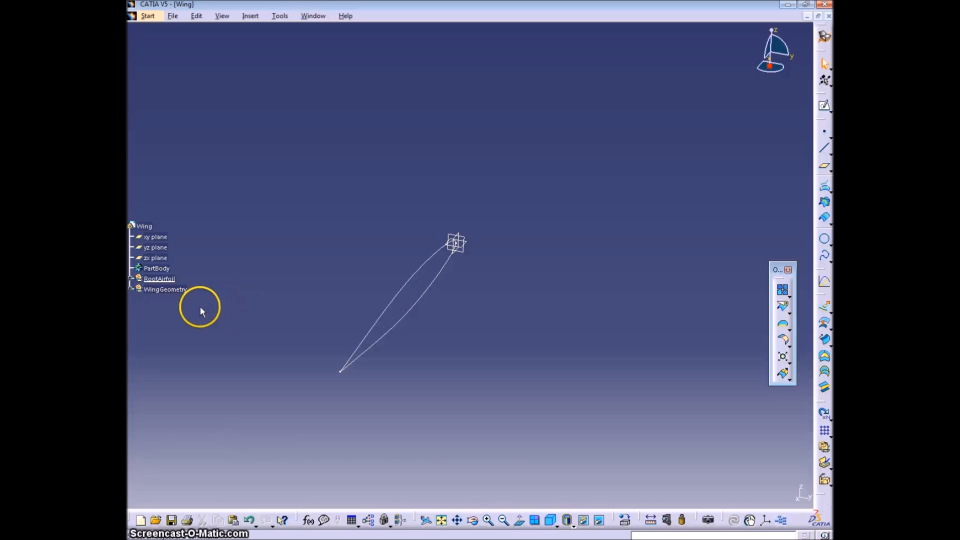
# - Insert a geometrical set named TipAirfoil under Wing
pyautogui.click(391, 299)
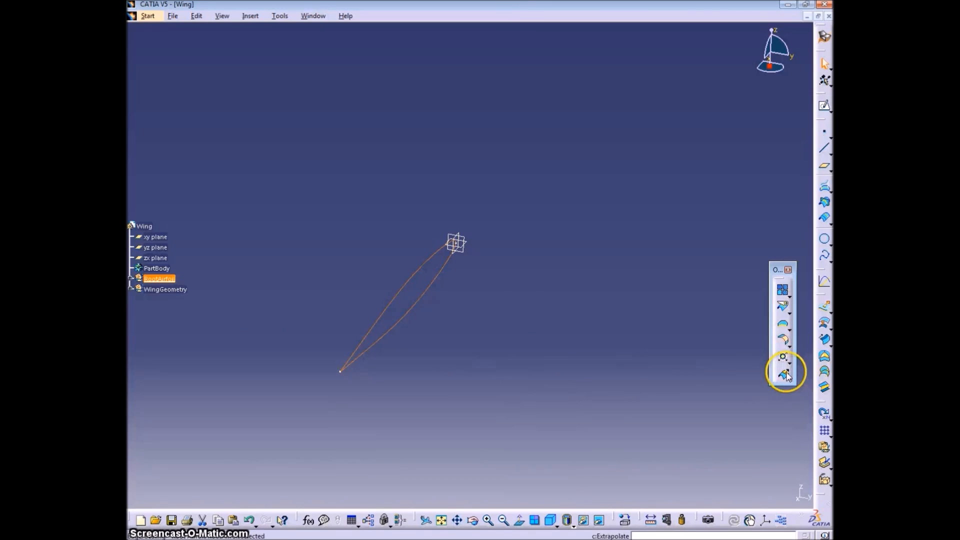
pyautogui.click(261, 65)
pyautogui.click(250, 15)
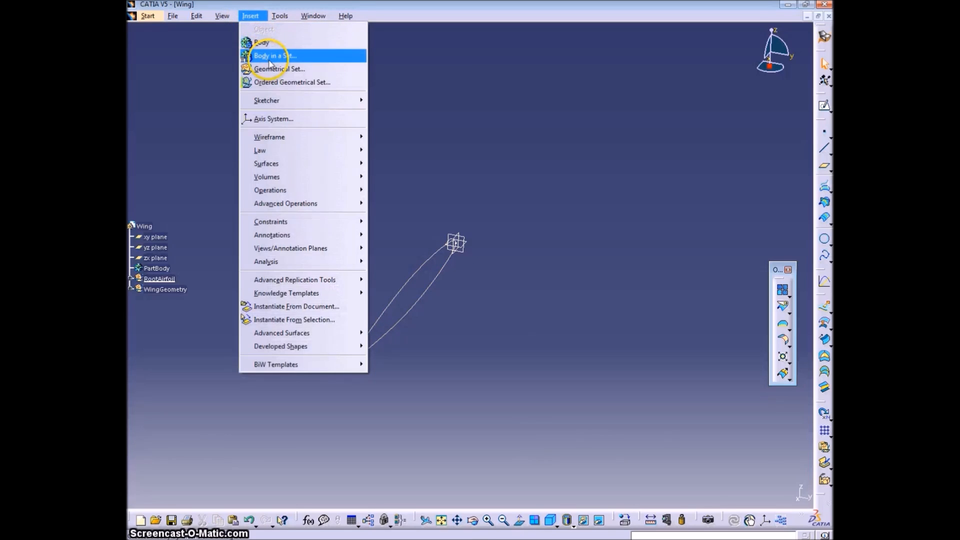
pyautogui.click(272, 68)
pyautogui.write('TipAirfoil')
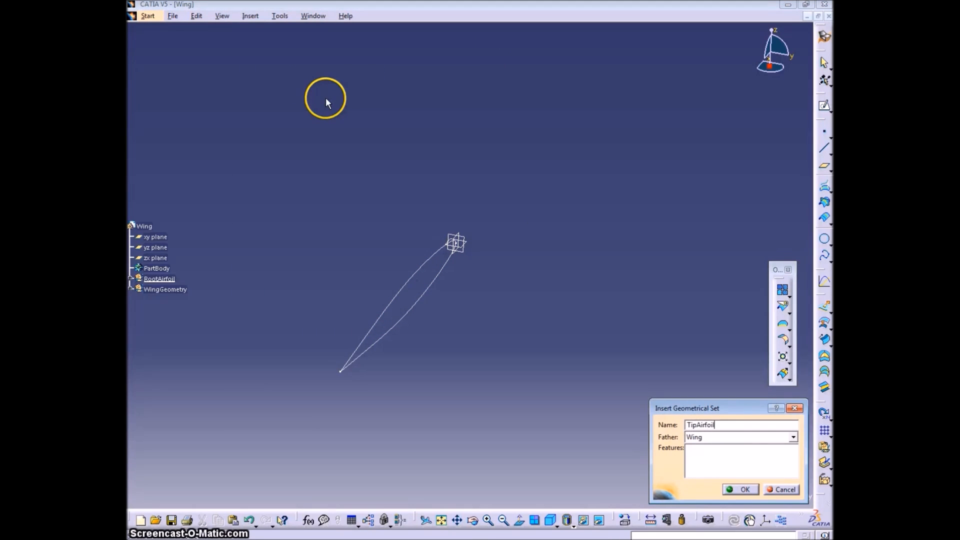
pyautogui.click(739, 489)
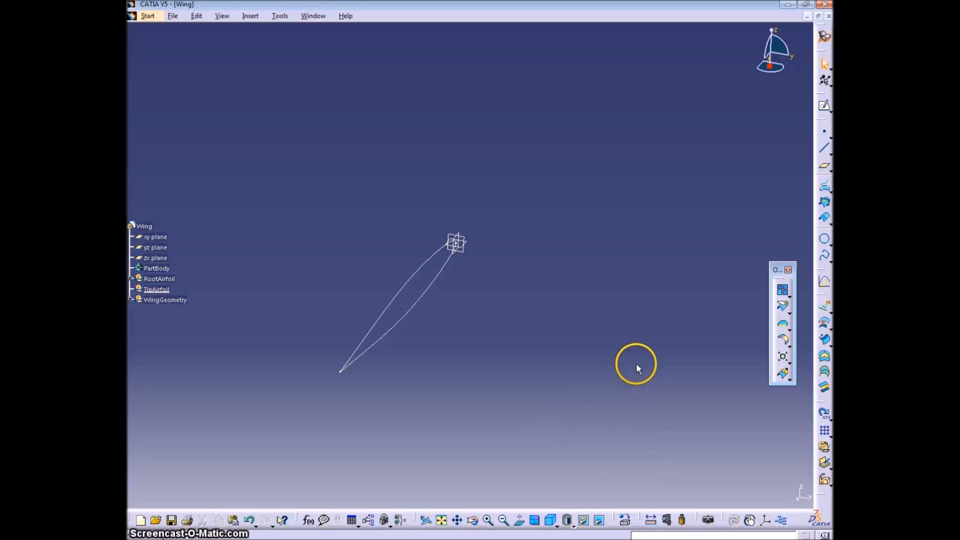
# - Start a Translate of the scaled root airfoil with the Y Component as its direction
pyautogui.click(786, 374)
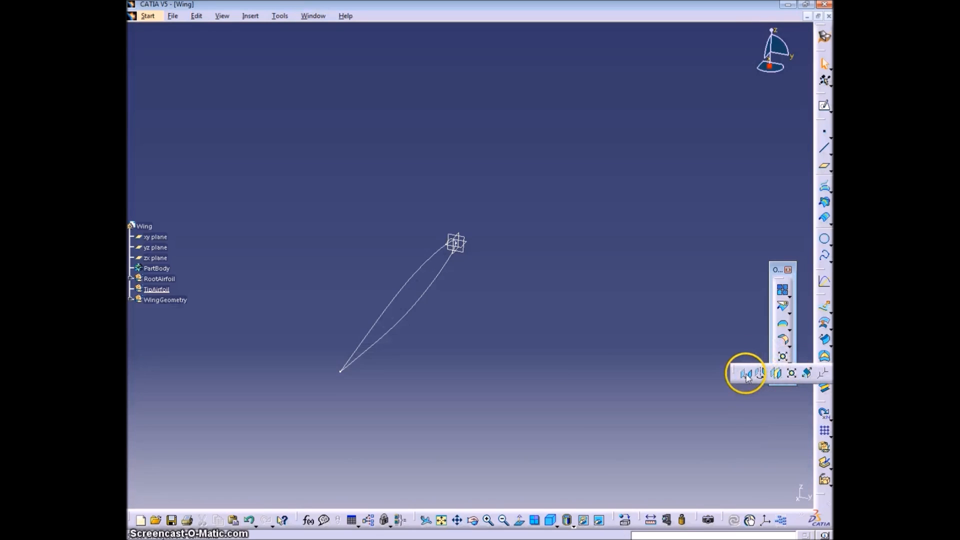
pyautogui.click(746, 374)
pyautogui.click(407, 279)
pyautogui.rightClick(714, 426)
pyautogui.click(735, 472)
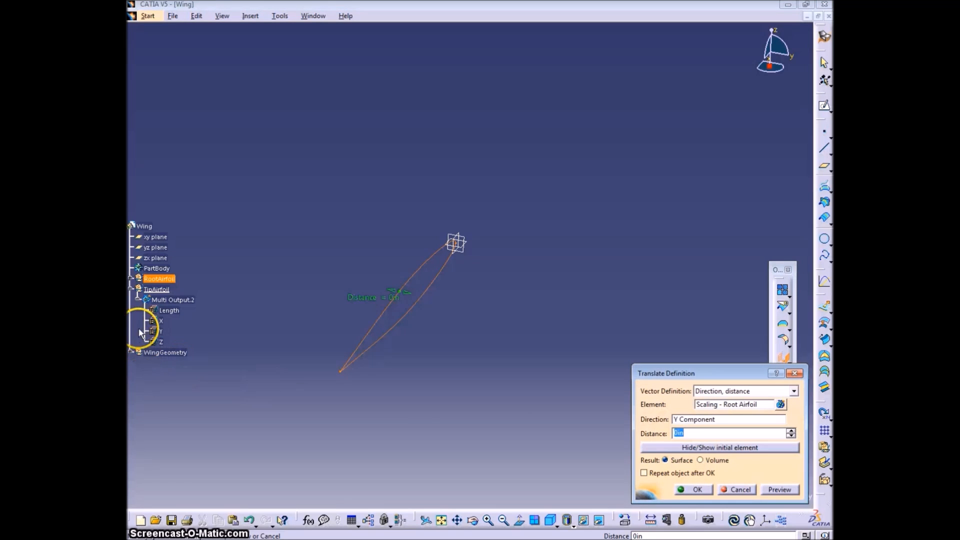
# - Link the translation distance to the HalfWingSpan constraint of the wing sketch and create the translated airfoil
pyautogui.click(131, 352)
pyautogui.scroll(-5, 180, 393)
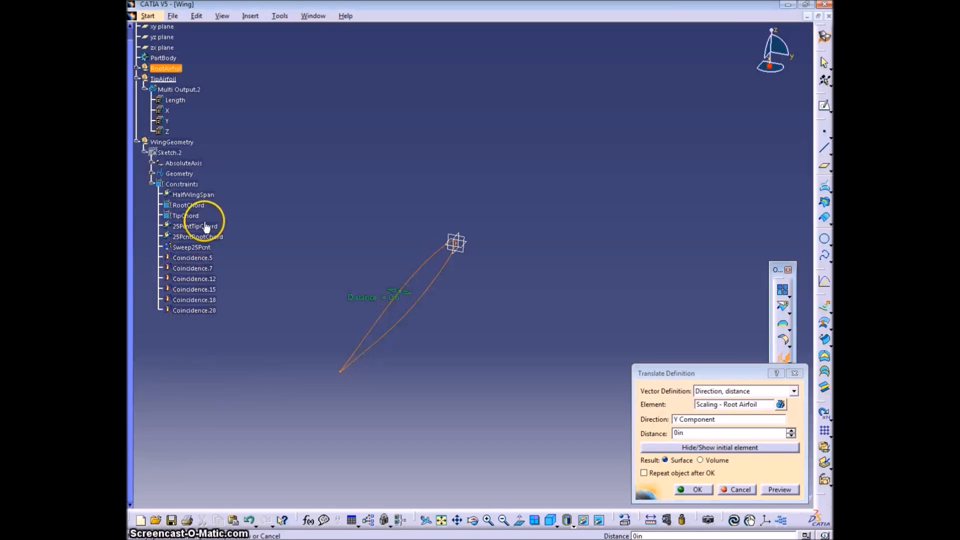
pyautogui.click(686, 433)
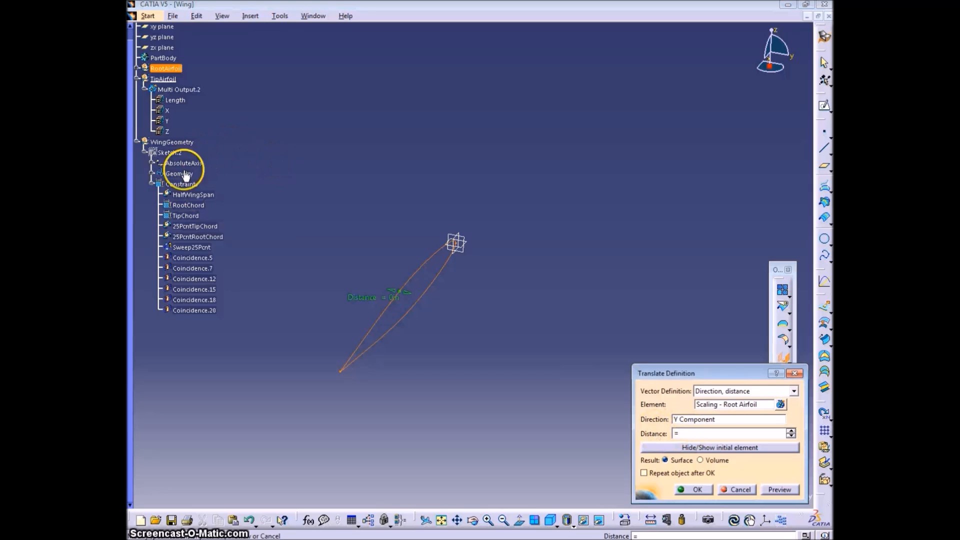
pyautogui.click(179, 196)
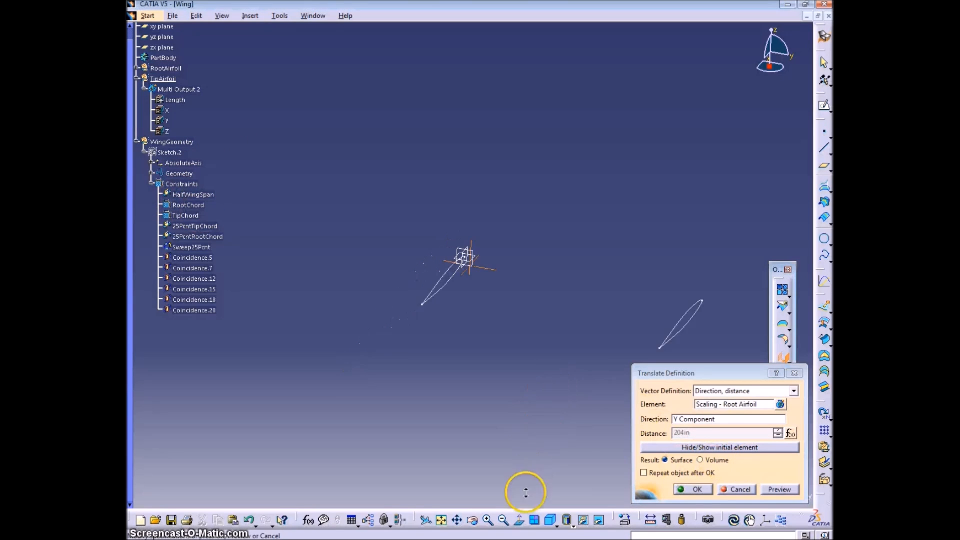
pyautogui.click(692, 489)
pyautogui.moveTo(638, 378); pyautogui.dragTo(744, 354, button='middle')
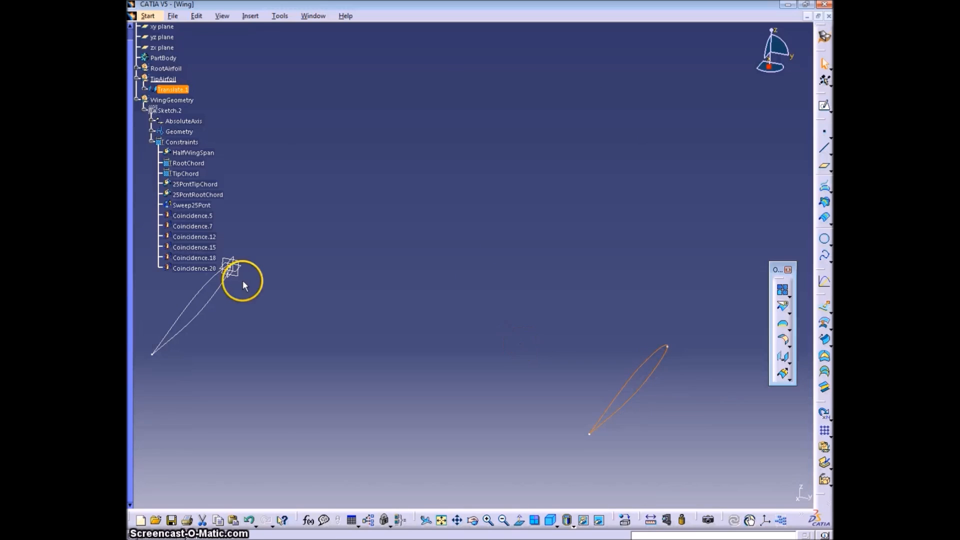
# - Rename the translate feature as Translate - TipAirfoil.1
pyautogui.rightClick(173, 90)
pyautogui.click(210, 139)
pyautogui.click(649, 226)
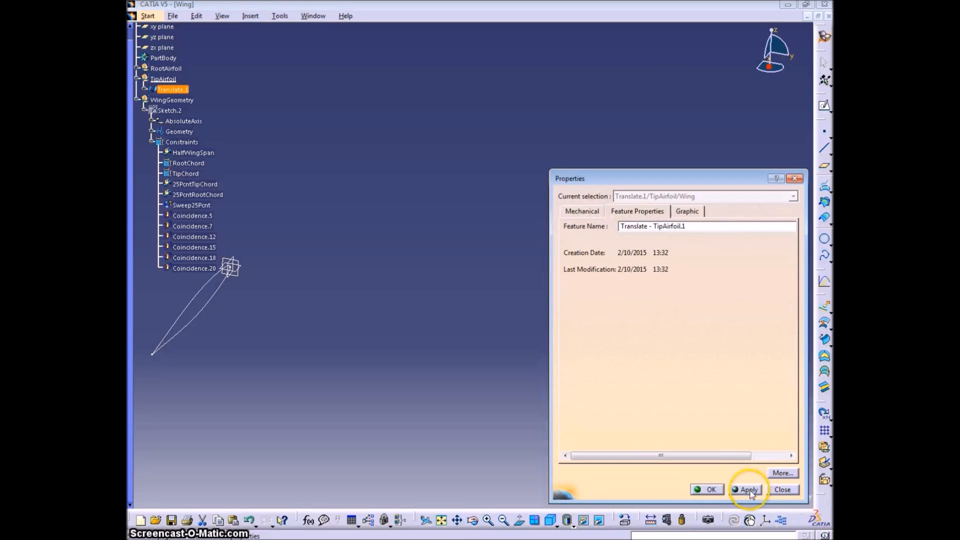
pyautogui.click(710, 491)
pyautogui.click(621, 413)
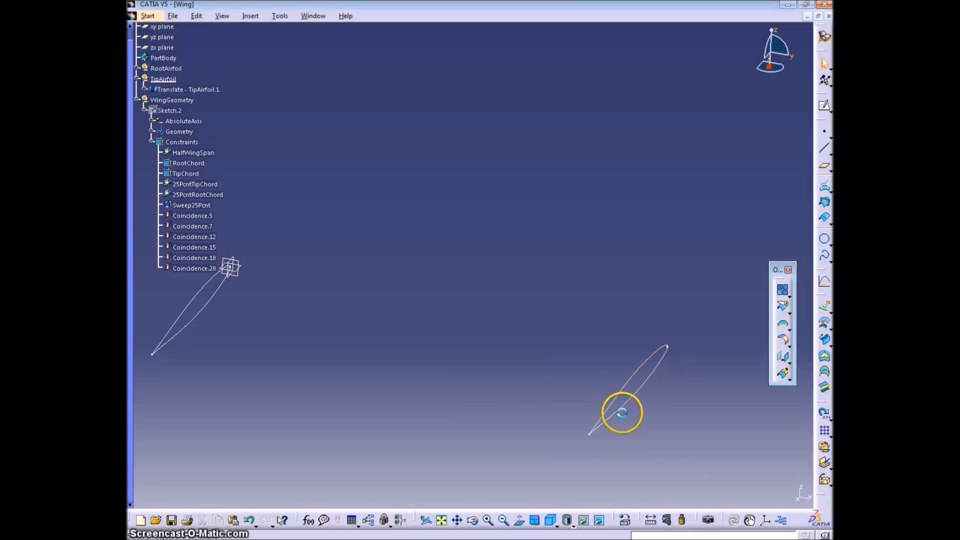
# - Rename the translate feature in the TipAirfoil set as Translate - HalfWingSpan.1
pyautogui.click(629, 386)
pyautogui.rightClick(185, 91)
pyautogui.click(190, 138)
pyautogui.moveTo(652, 237); pyautogui.dragTo(689, 228)
pyautogui.write('HalfWingSpamn.1')
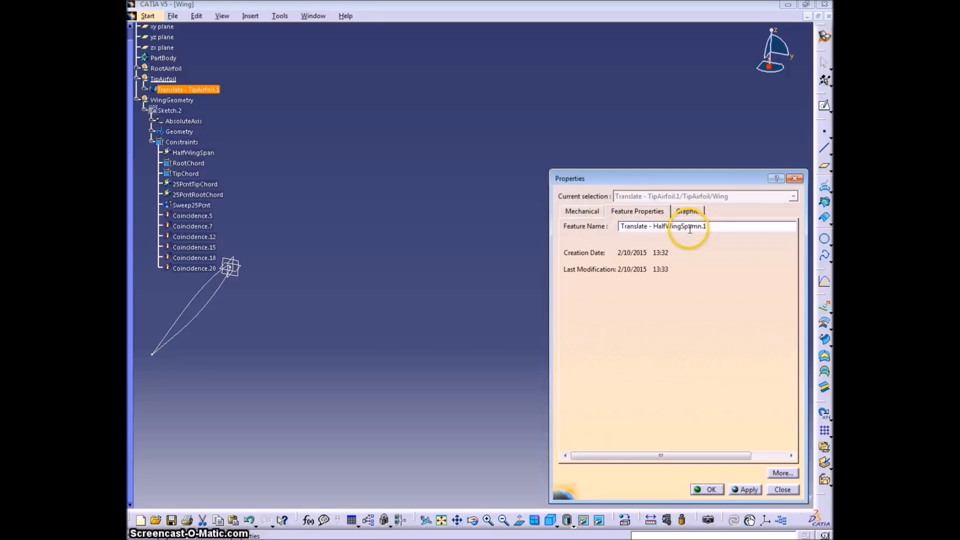
pyautogui.click(718, 488)
pyautogui.click(677, 410)
pyautogui.moveTo(677, 409); pyautogui.dragTo(683, 378, button='middle')
# - Open the wing geometry sketch and dimension the horizontal offset from the vertical axis to the tip chord's leading edge
pyautogui.doubleClick(170, 111)
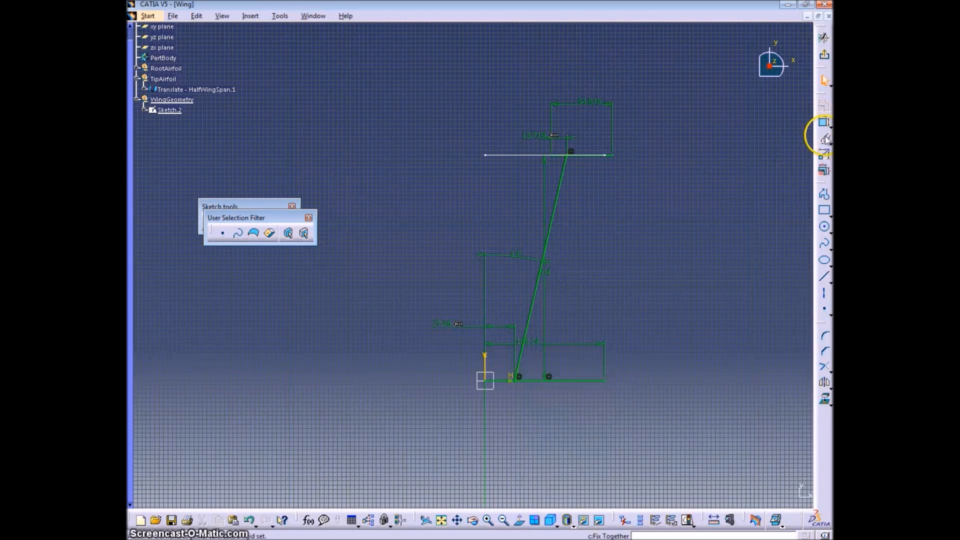
pyautogui.moveTo(491, 360)
pyautogui.mouseDown(button='middle')
pyautogui.moveTo(636, 321)
pyautogui.moveTo(702, 254)
pyautogui.mouseUp(button='middle')
pyautogui.click(746, 240)
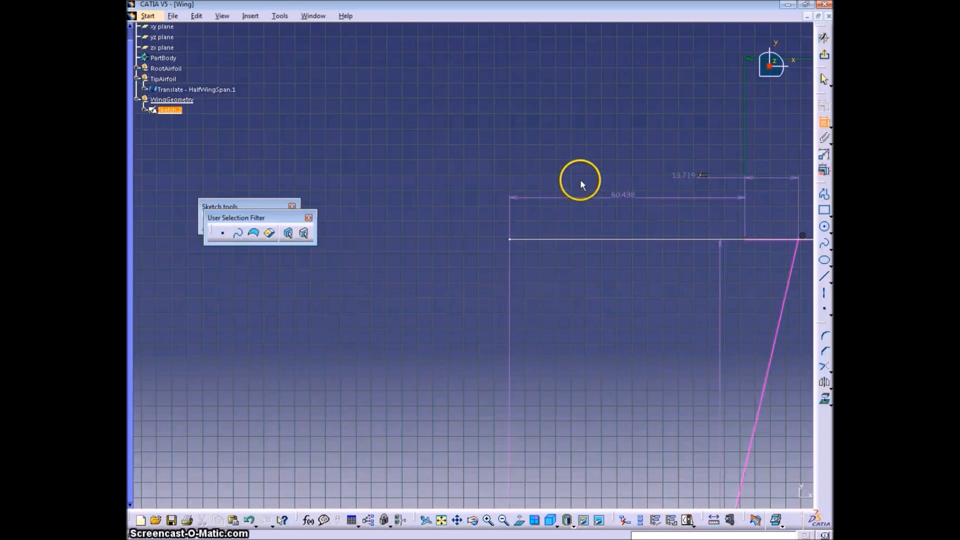
pyautogui.rightClick(600, 202)
pyautogui.click(617, 214)
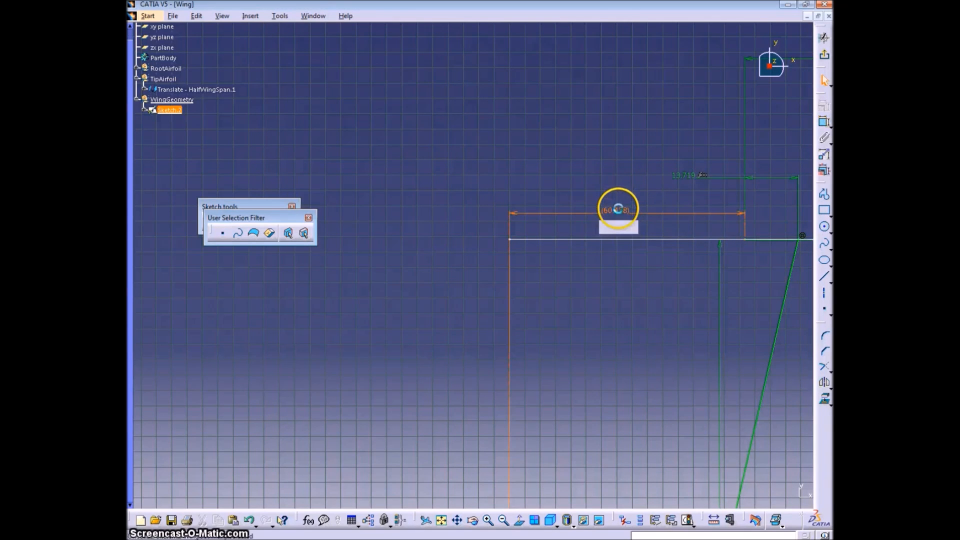
# - Rename the tip leading edge offset dimension as TipLEOffset
pyautogui.hotkey('alt', 'Return')
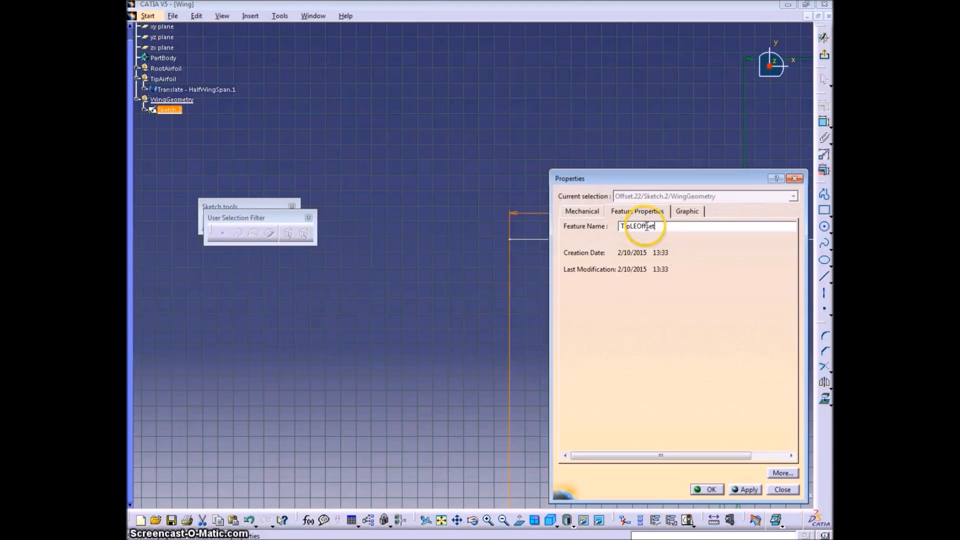
pyautogui.click(707, 489)
pyautogui.moveTo(613, 313)
pyautogui.mouseDown(button='middle')
pyautogui.moveTo(574, 403)
pyautogui.moveTo(690, 247)
pyautogui.moveTo(701, 257)
pyautogui.mouseUp(button='middle')
# - Sketch three separate construction lines beside the wing outline: two upright ones and a short, nearly horizontal one near their upper ends
pyautogui.moveTo(263, 216); pyautogui.dragTo(249, 260)
pyautogui.click(822, 279)
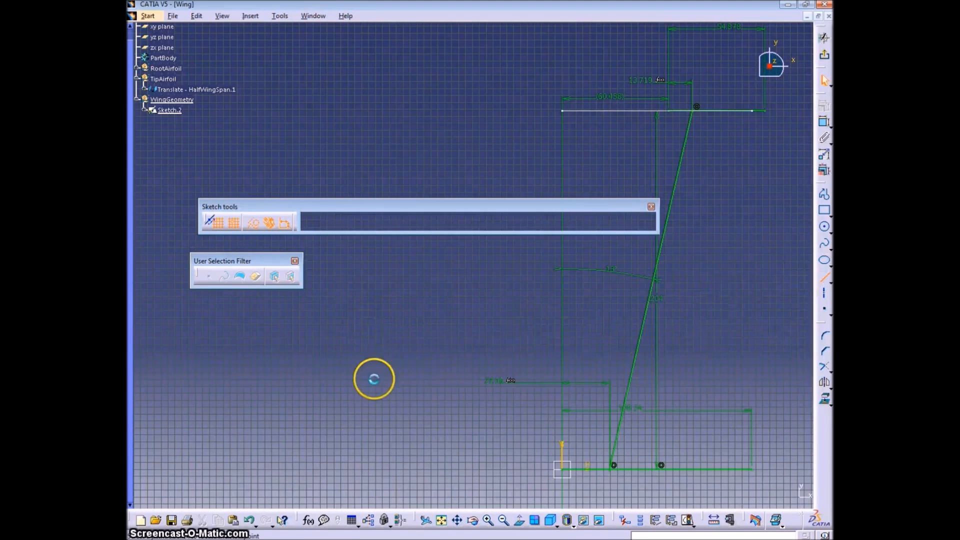
pyautogui.click(391, 371)
pyautogui.click(375, 283)
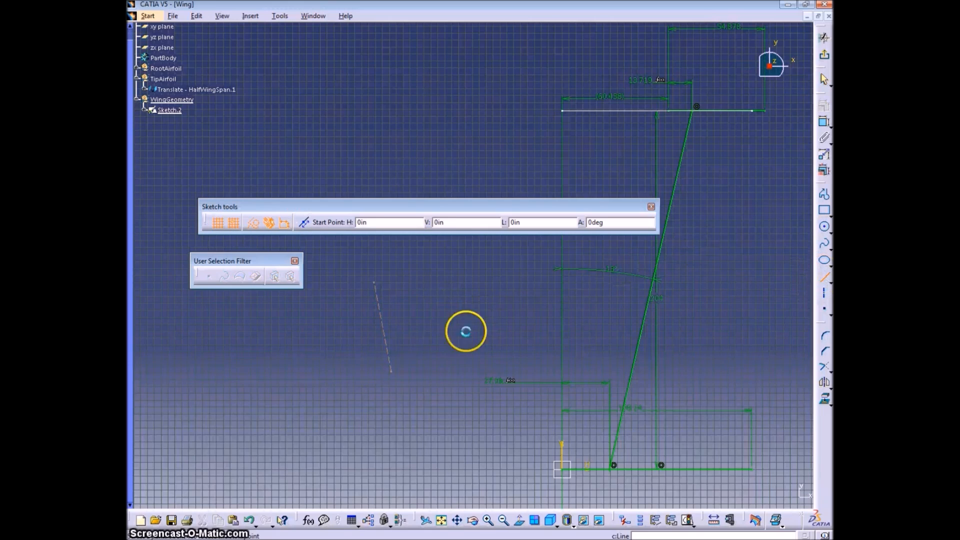
pyautogui.click(308, 394)
pyautogui.click(317, 345)
pyautogui.click(357, 269)
# - Constrain the short horizontal construction line perpendicular to the longer upright construction line
pyautogui.press('Escape')
pyautogui.press('Escape')
pyautogui.click(347, 269)
pyautogui.keyDown('ctrl'); pyautogui.click(377, 302); pyautogui.keyUp('ctrl')
pyautogui.click(823, 122)
pyautogui.rightClick(460, 215)
pyautogui.click(472, 264)
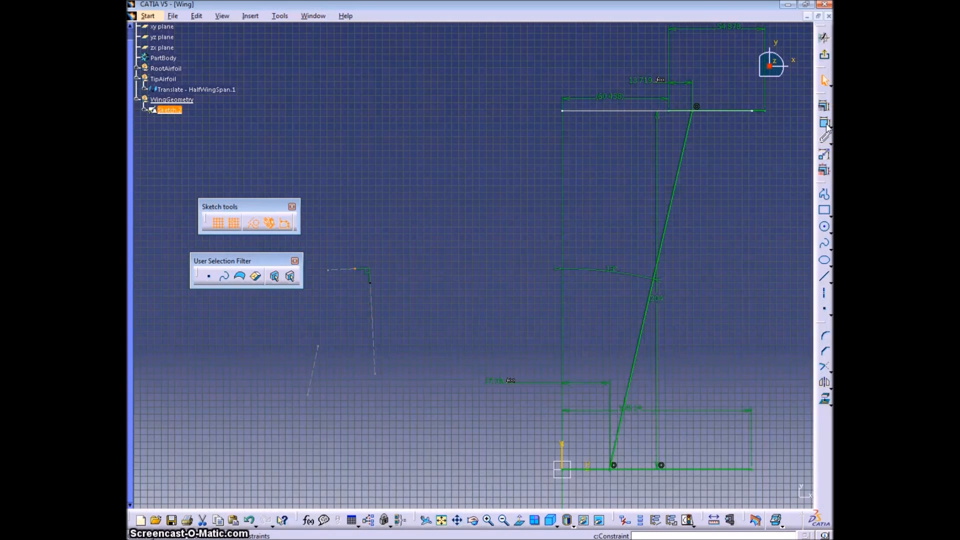
# - Join the short line's two ends to the upper ends of the two upright lines with coincidence constraints
pyautogui.click(825, 123)
pyautogui.rightClick(404, 242)
pyautogui.click(422, 325)
pyautogui.click(318, 346)
pyautogui.keyDown('ctrl'); pyautogui.click(329, 270); pyautogui.keyUp('ctrl')
pyautogui.click(823, 123)
pyautogui.rightClick(401, 262)
pyautogui.click(419, 344)
# - Join the lower ends of the two upright construction lines and constrain the longer one perpendicular to the root chord line
pyautogui.click(307, 395)
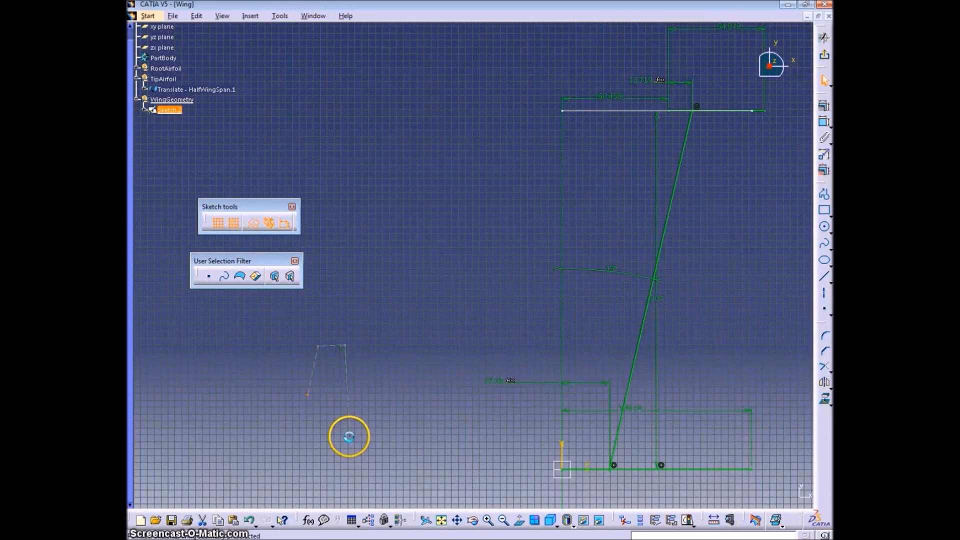
pyautogui.moveTo(286, 363); pyautogui.dragTo(449, 167)
pyautogui.click(451, 238)
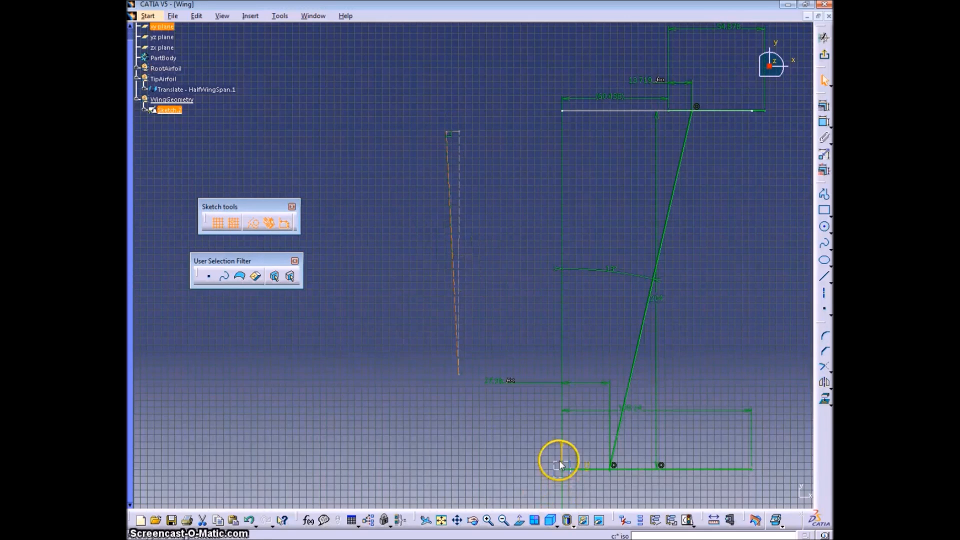
pyautogui.keyDown('ctrl'); pyautogui.click(599, 470); pyautogui.keyUp('ctrl')
pyautogui.click(824, 122)
pyautogui.rightClick(511, 308)
pyautogui.click(532, 354)
# - Dimension the angle between the two upright construction lines and set it to 2.5 degrees
pyautogui.moveTo(466, 133); pyautogui.dragTo(420, 140)
pyautogui.click(437, 228)
pyautogui.keyDown('ctrl'); pyautogui.click(467, 225); pyautogui.keyUp('ctrl')
pyautogui.click(823, 123)
pyautogui.click(400, 231)
pyautogui.doubleClick(400, 231)
pyautogui.write('2.5')
pyautogui.press('Return')
pyautogui.doubleClick(412, 227)
pyautogui.click(785, 492)
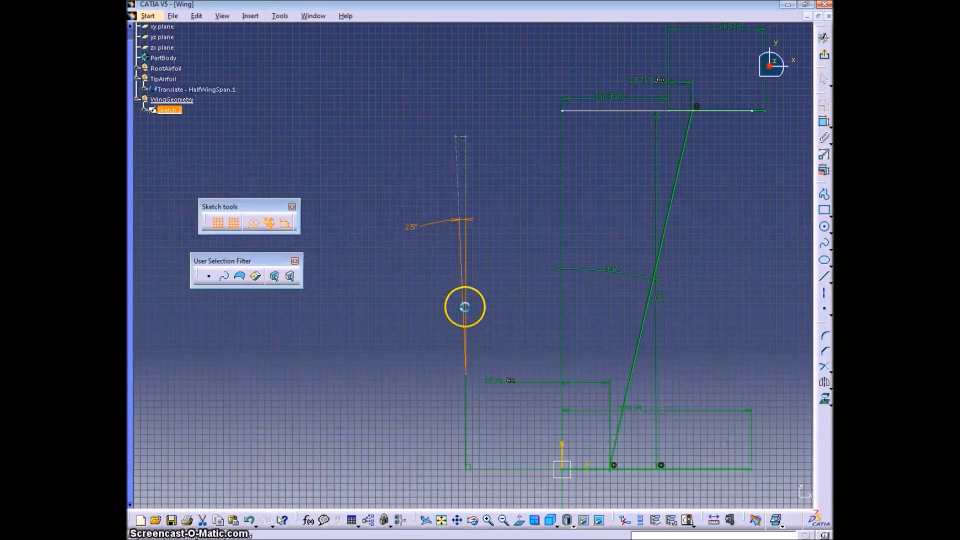
# - Rename the angle dimension between the upright construction lines as DihedralAngle
pyautogui.rightClick(411, 228)
pyautogui.click(426, 259)
pyautogui.write('Dihedral')
pyautogui.click(707, 490)
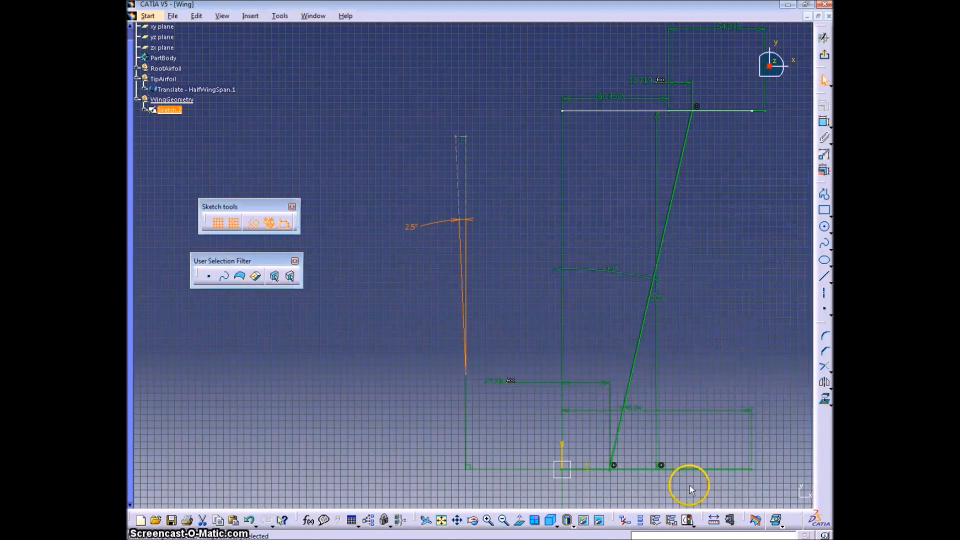
# - Dimension the length of the vertical construction line and link it by formula to the HalfWingSpan dimension
pyautogui.click(822, 124)
pyautogui.click(490, 249)
pyautogui.doubleClick(491, 249)
pyautogui.write('=')
pyautogui.click(664, 300)
pyautogui.press('Return')
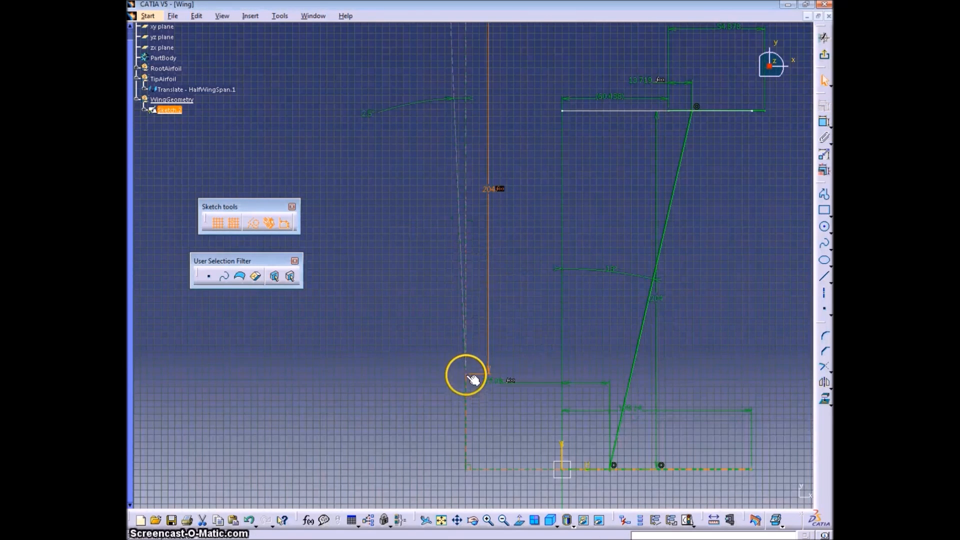
# - Make the shared lower endpoint of the dihedral construction lines coincident with the root chord line
pyautogui.keyDown('ctrl'); pyautogui.click(626, 469); pyautogui.keyUp('ctrl')
pyautogui.click(822, 121)
pyautogui.rightClick(400, 407)
pyautogui.click(431, 466)
# - Dimension the short construction line at the upper end of the dihedral triangle and rename the dimension TipDihedralOffset
pyautogui.click(455, 110)
pyautogui.click(820, 124)
pyautogui.rightClick(443, 79)
pyautogui.click(450, 89)
pyautogui.click(433, 81)
pyautogui.hotkey('alt', 'Return')
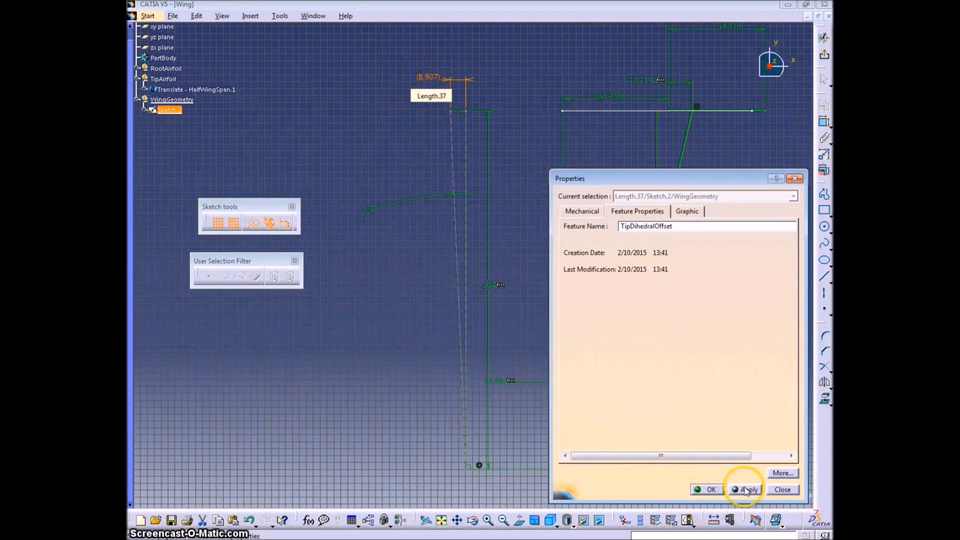
pyautogui.click(707, 490)
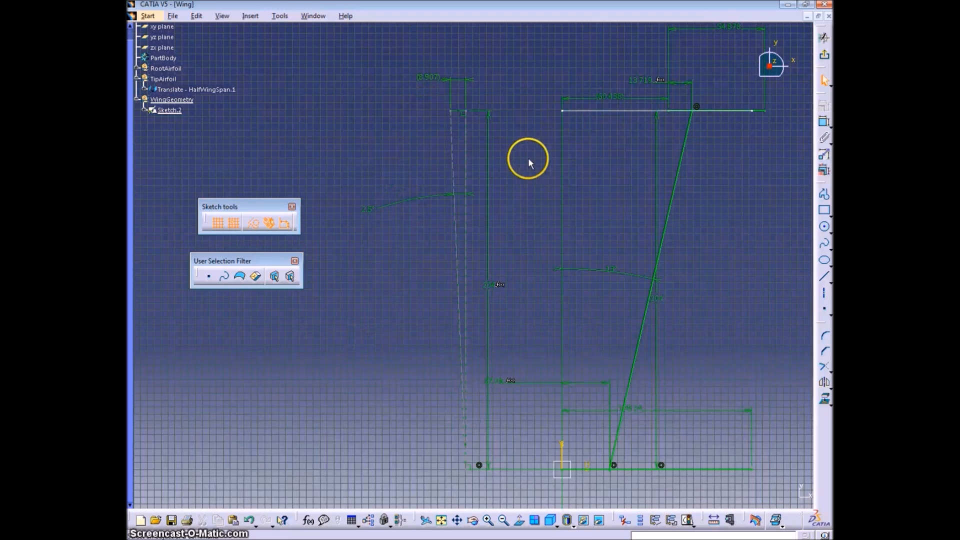
# - Exit the sketch and expand Sketch.2 in the tree to list its constraints
pyautogui.click(824, 59)
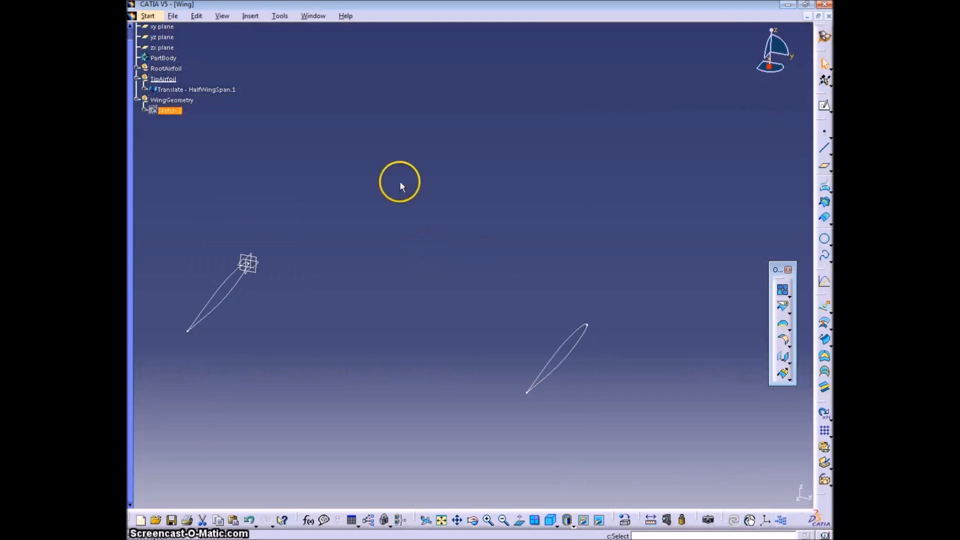
pyautogui.click(142, 110)
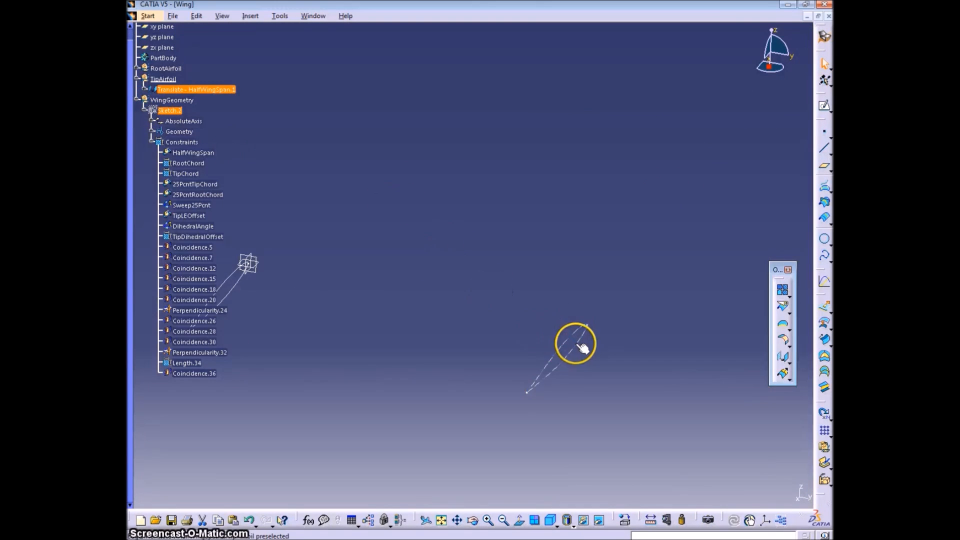
pyautogui.moveTo(578, 335); pyautogui.dragTo(577, 337, button='middle')
pyautogui.click(627, 229)
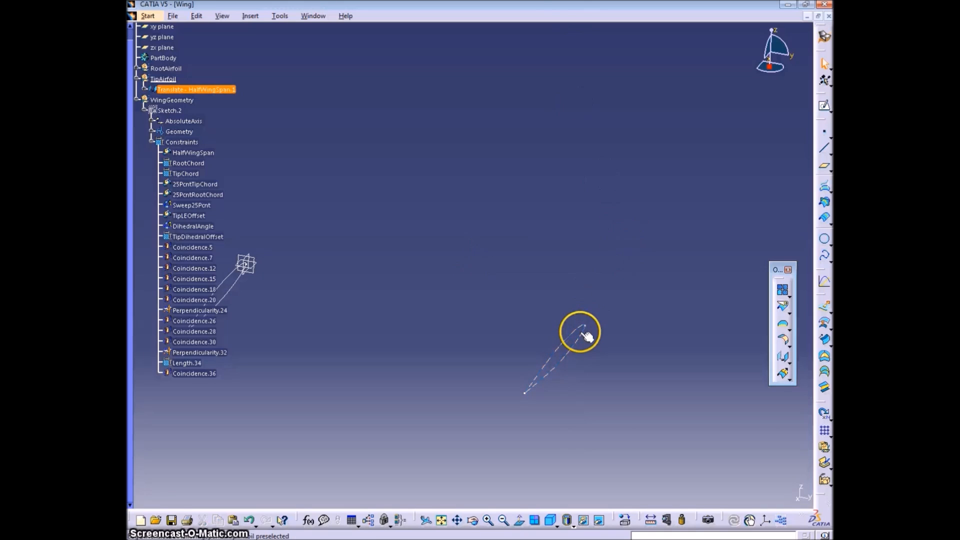
# - Start scaling the translated tip airfoil, using a new leading-edge reference point defined as tangent on curve with direction Z Component
pyautogui.click(573, 338)
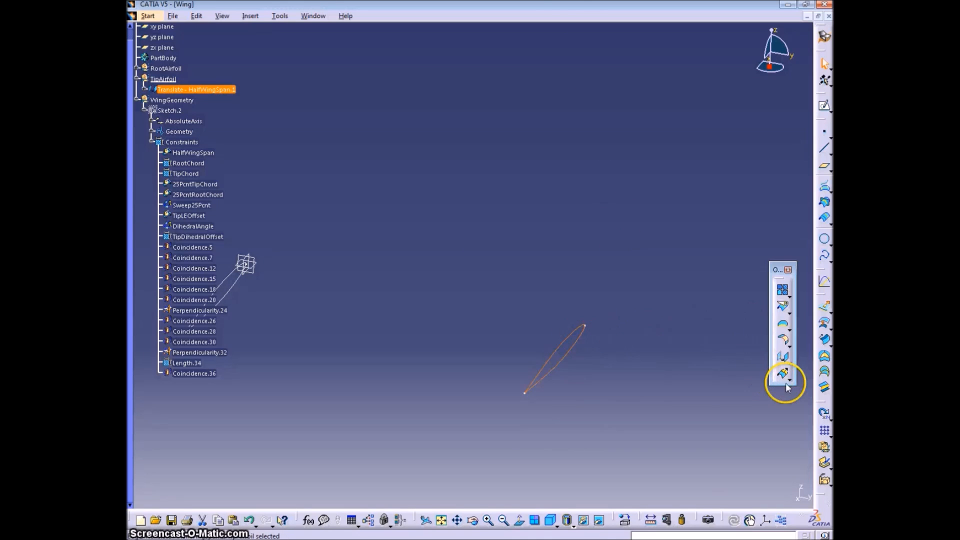
pyautogui.click(789, 363)
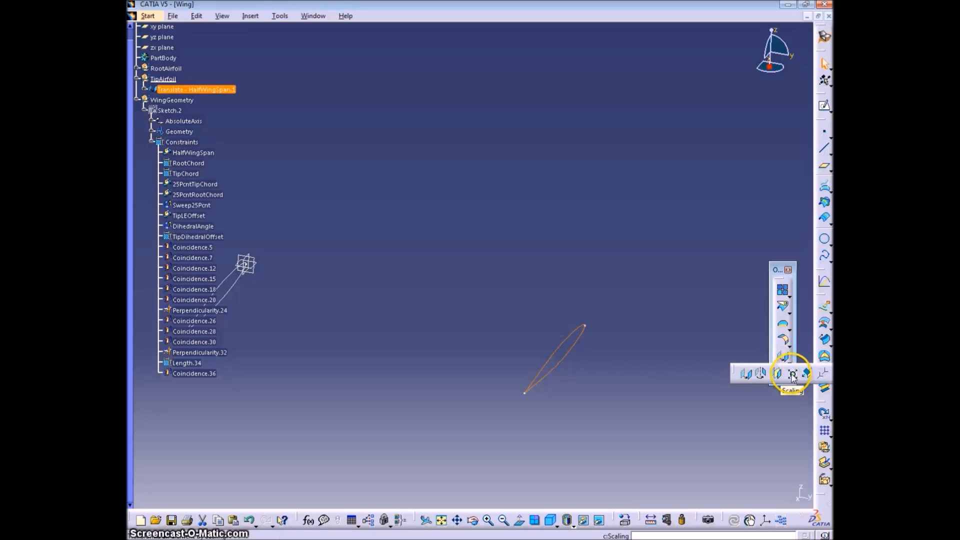
pyautogui.click(792, 374)
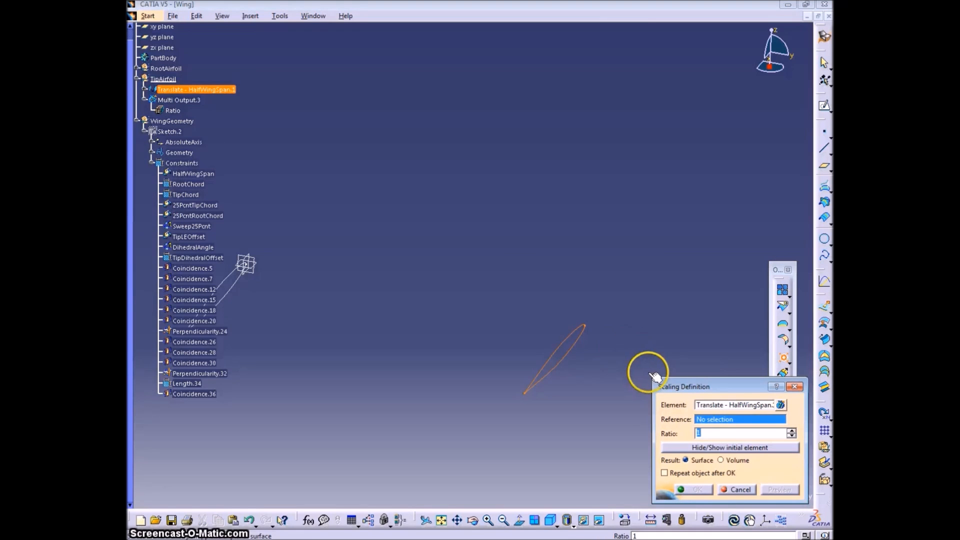
pyautogui.rightClick(719, 422)
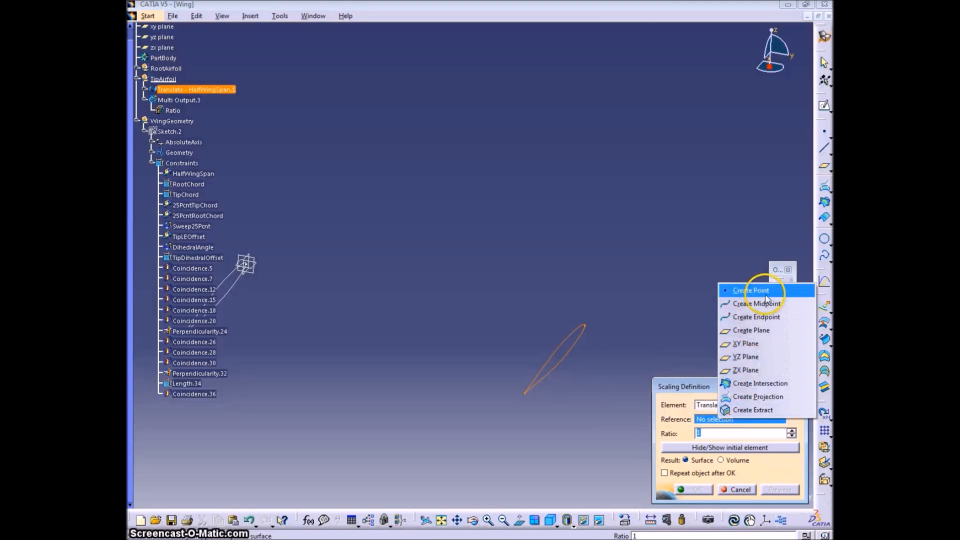
pyautogui.click(735, 289)
pyautogui.click(584, 328)
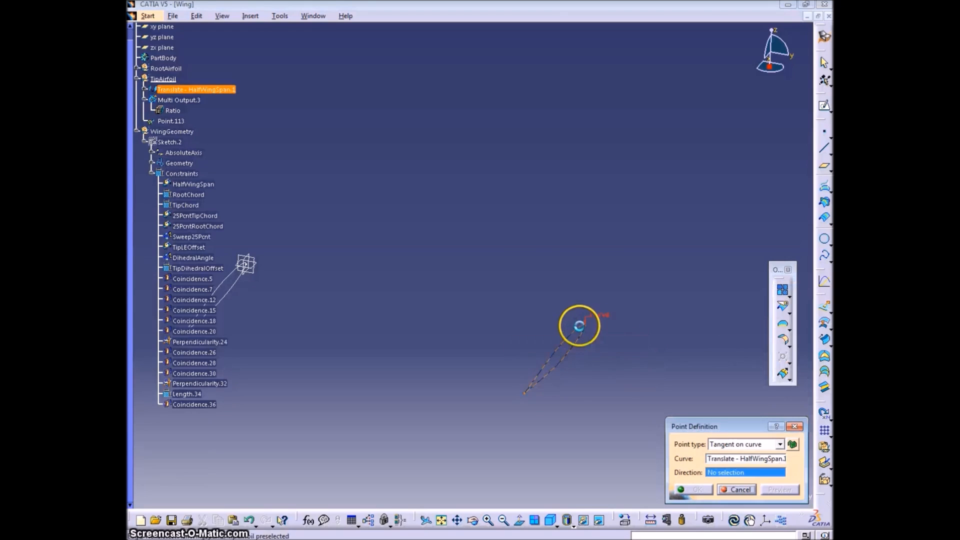
pyautogui.rightClick(743, 473)
pyautogui.click(759, 449)
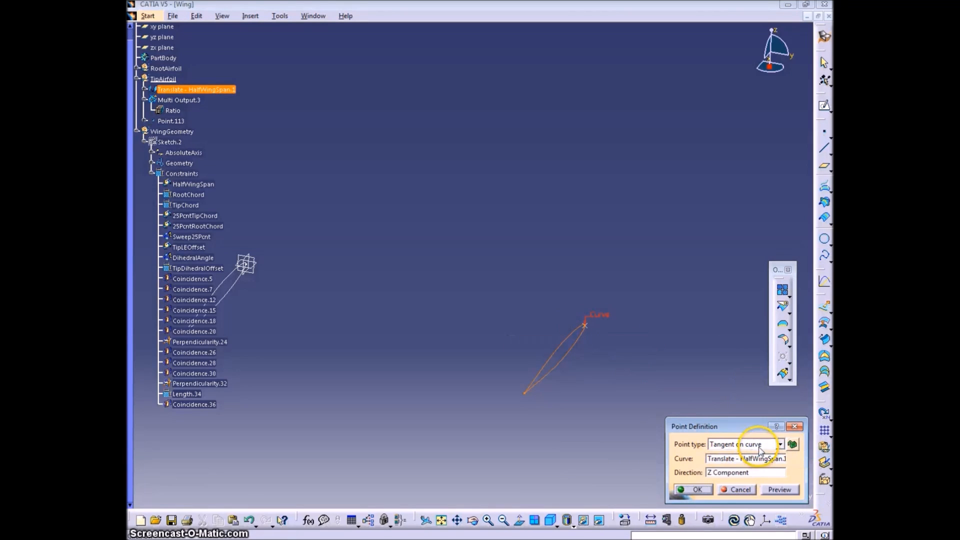
pyautogui.click(695, 489)
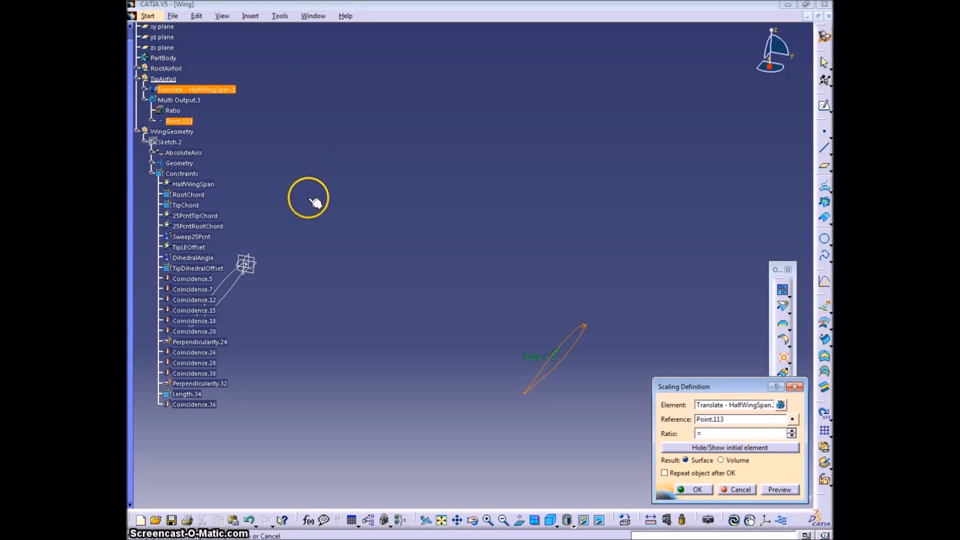
# - Set the scaling ratio to the formula TipChord length divided by RootChord length and create the scaled airfoil
pyautogui.click(186, 203)
pyautogui.click(632, 377)
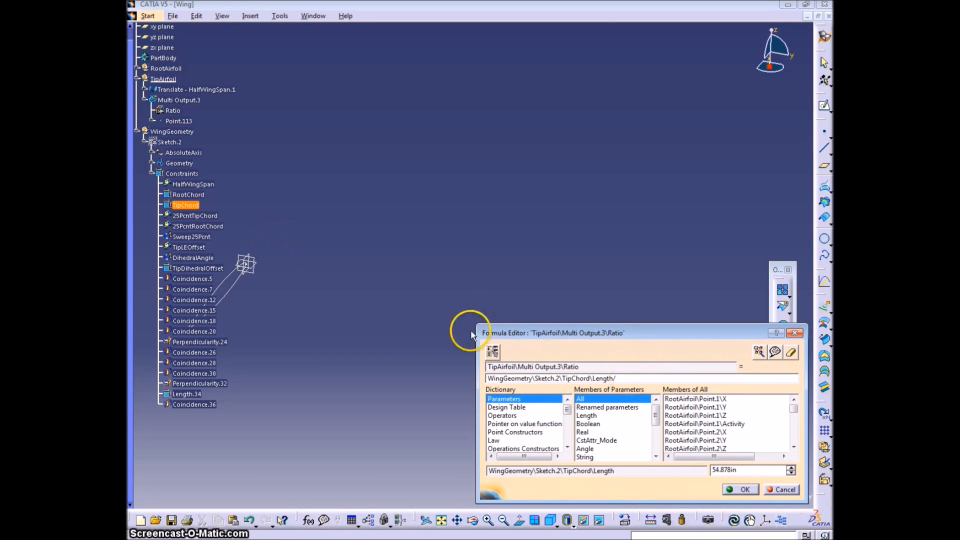
pyautogui.click(635, 379)
pyautogui.write('WingGeometry\\Sketch.2\\TipChord\\Length')
pyautogui.write('t')
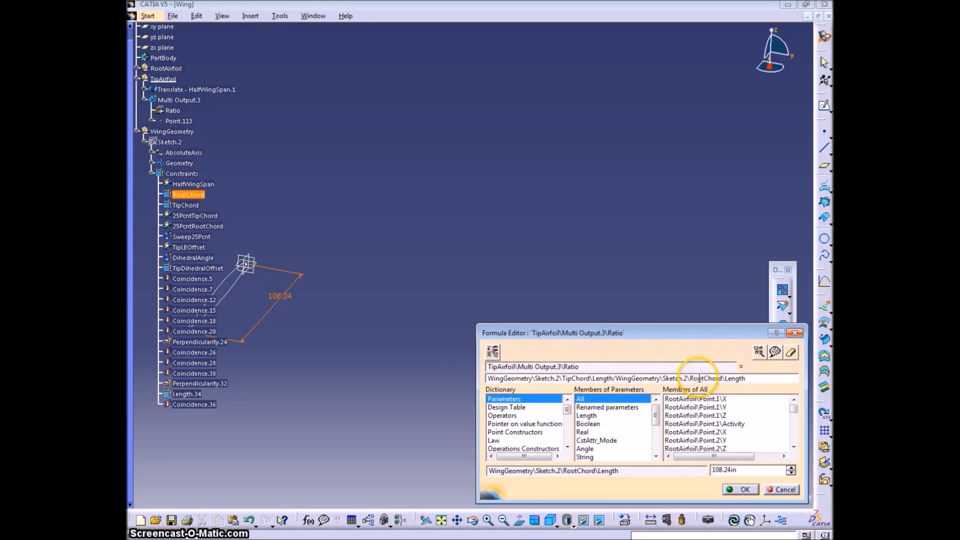
pyautogui.click(744, 491)
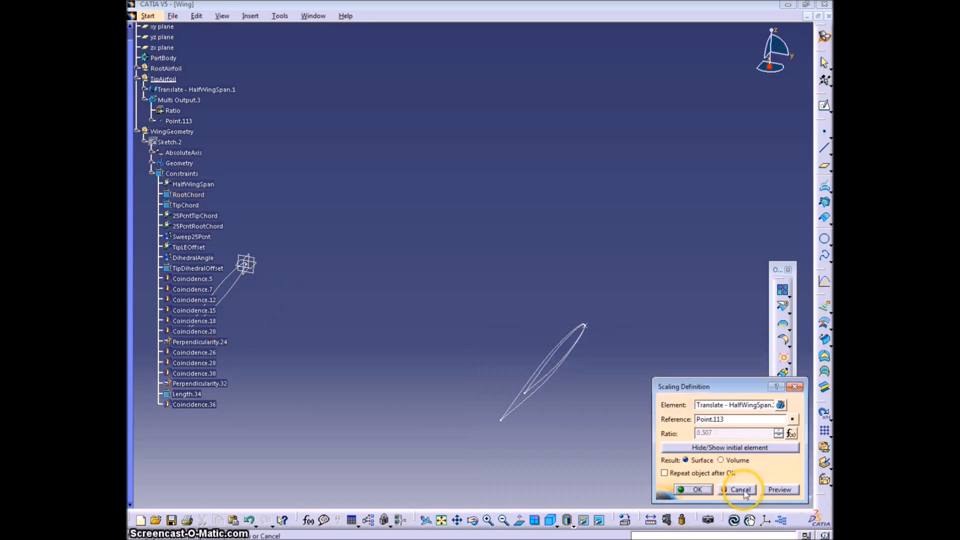
pyautogui.click(691, 490)
# - Rename the tip airfoil's scaling feature as "Scaling - TaperRatio"
pyautogui.moveTo(583, 439); pyautogui.dragTo(631, 368, button='middle')
pyautogui.click(169, 100)
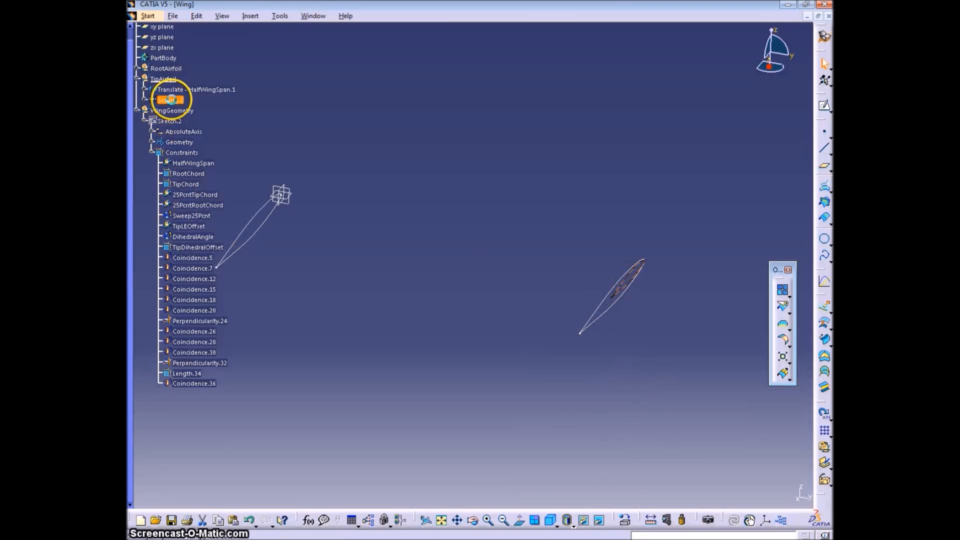
pyautogui.hotkey('alt', 'Return')
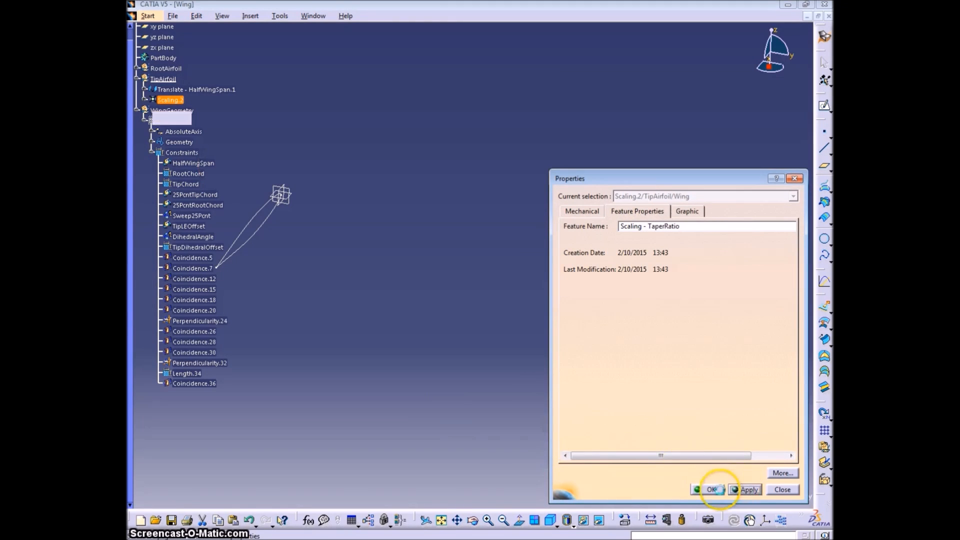
pyautogui.click(707, 490)
# - Translate the scaled tip airfoil along the chord direction by the TipLEOffset dimension
pyautogui.click(787, 361)
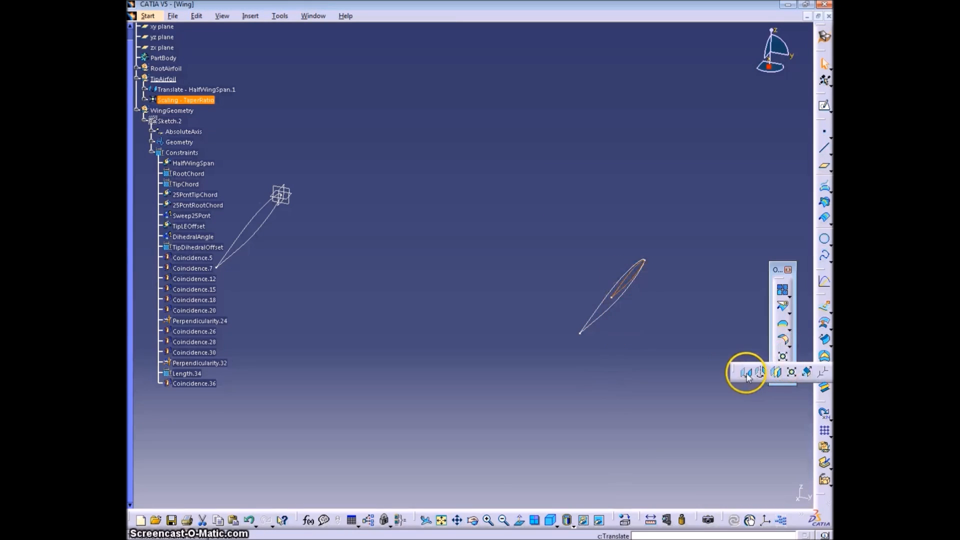
pyautogui.click(746, 372)
pyautogui.click(190, 278)
pyautogui.click(700, 489)
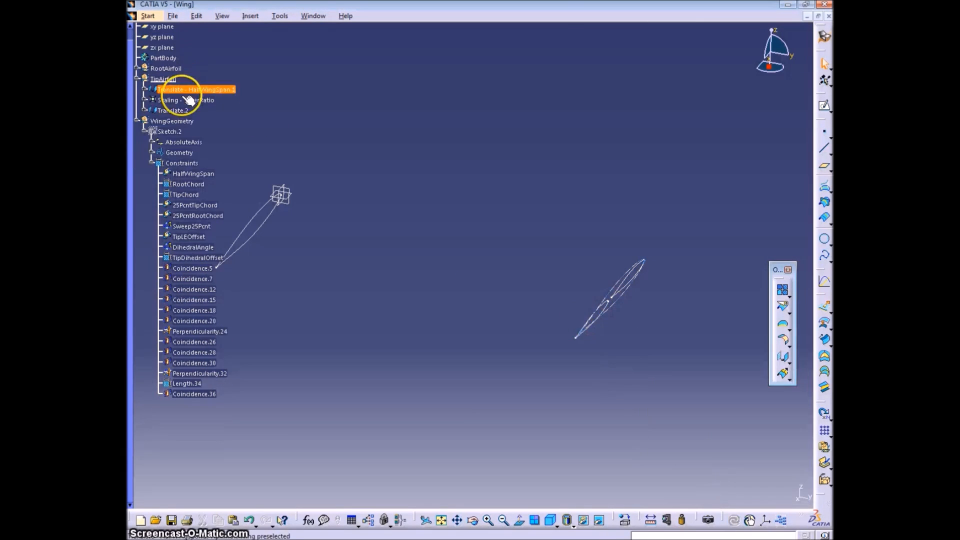
# - Rename the new translation feature as "Translate - LEOffset"
pyautogui.click(173, 111)
pyautogui.hotkey('alt', 'Return')
pyautogui.click(665, 226)
pyautogui.press('BackSpace')
pyautogui.press('BackSpace')
pyautogui.write('-')
pyautogui.click(707, 490)
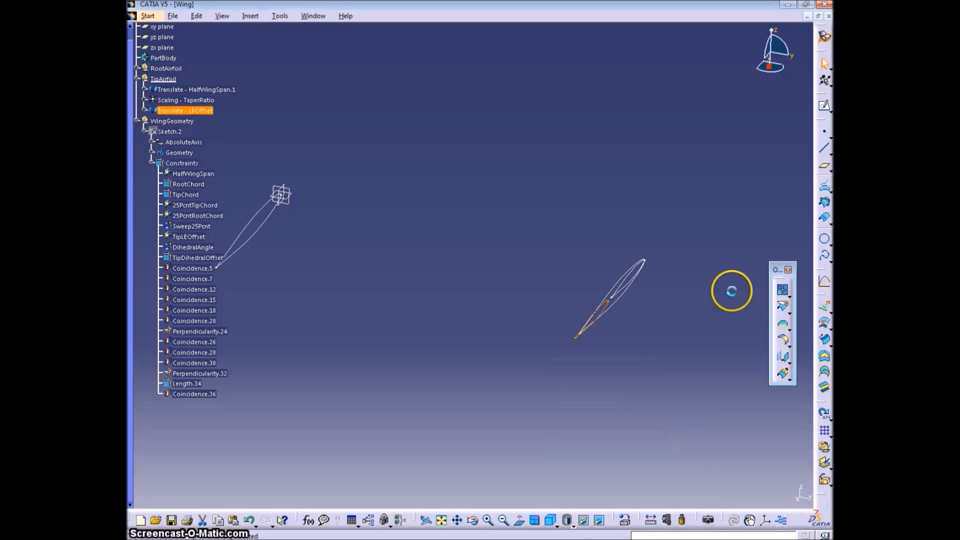
# - Translate the LEOffset airfoil along the Z Component by a distance linked to the TipDihedralOffset dimension
pyautogui.click(784, 357)
pyautogui.rightClick(725, 419)
pyautogui.click(755, 497)
pyautogui.click(224, 311)
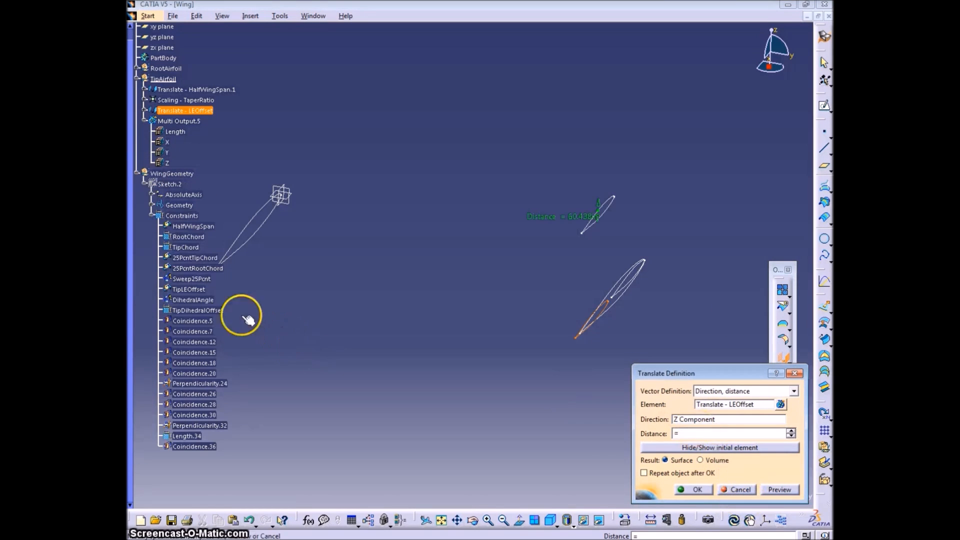
pyautogui.click(697, 489)
# - Rename the Z translation feature as "Translate - DihedralOffset"
pyautogui.click(172, 121)
pyautogui.hotkey('alt', 'Return')
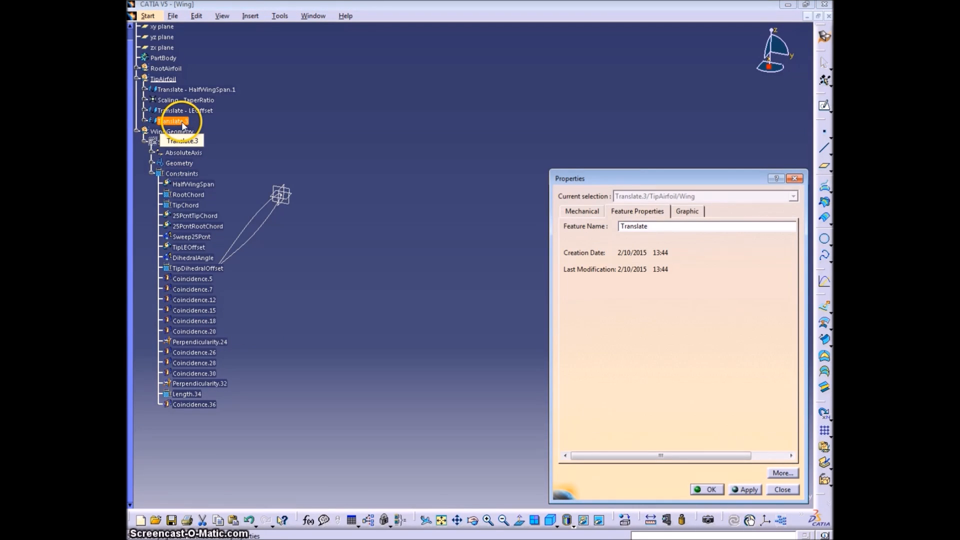
pyautogui.click(706, 490)
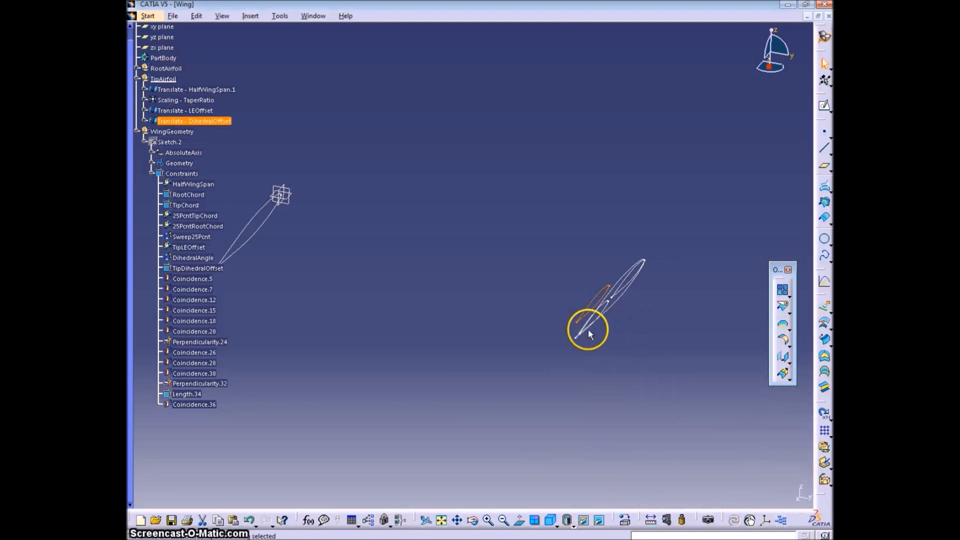
# - Hide the three intermediate tip airfoils: Translate - HalfWingSpan.1, Scaling - TaperRatio and Translate - LEOffset
pyautogui.click(592, 325)
pyautogui.keyDown('ctrl'); pyautogui.click(615, 301); pyautogui.keyUp('ctrl')
pyautogui.keyDown('ctrl'); pyautogui.click(622, 292); pyautogui.keyUp('ctrl')
pyautogui.rightClick(625, 282)
pyautogui.click(650, 327)
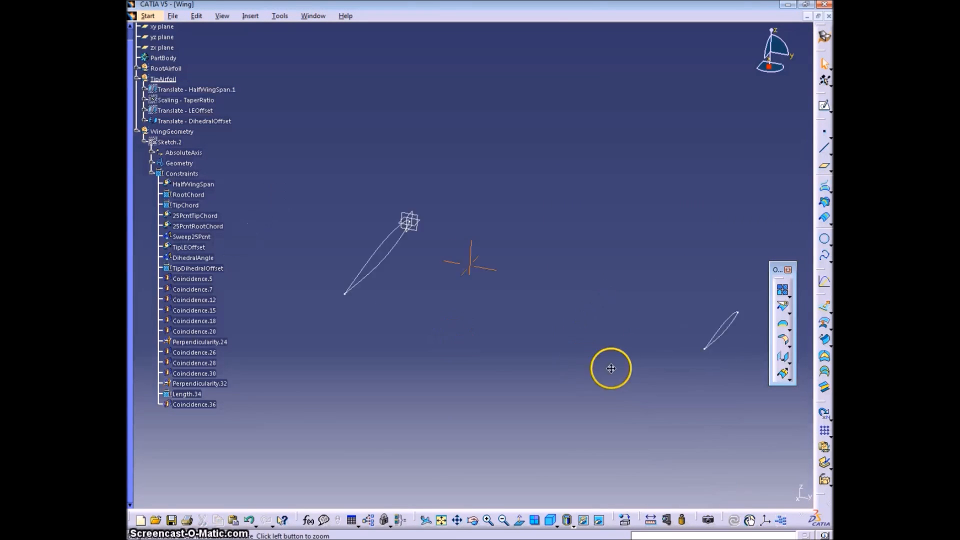
# - Start a point-point line with its first point created as a tangent-on-curve point at the root airfoil's leading edge
pyautogui.click(824, 148)
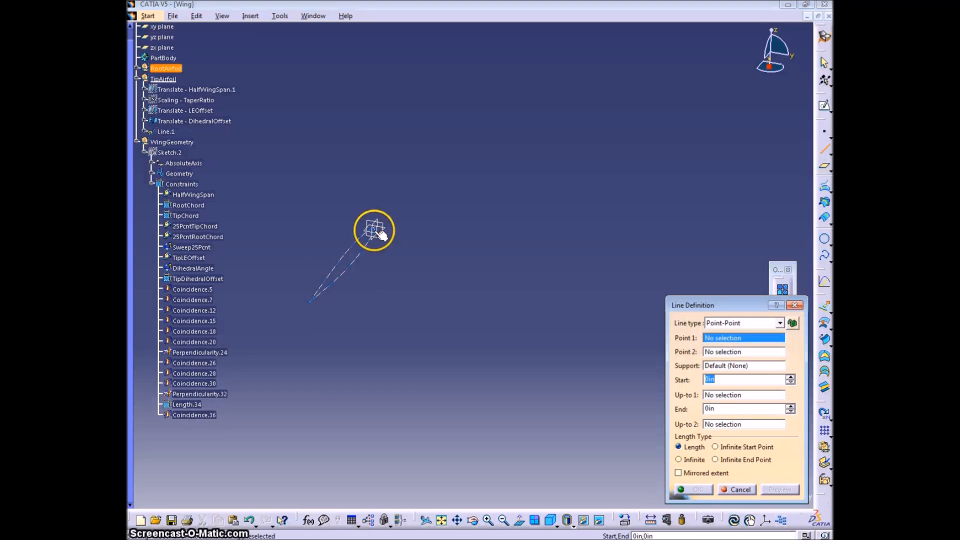
pyautogui.rightClick(729, 345)
pyautogui.click(750, 346)
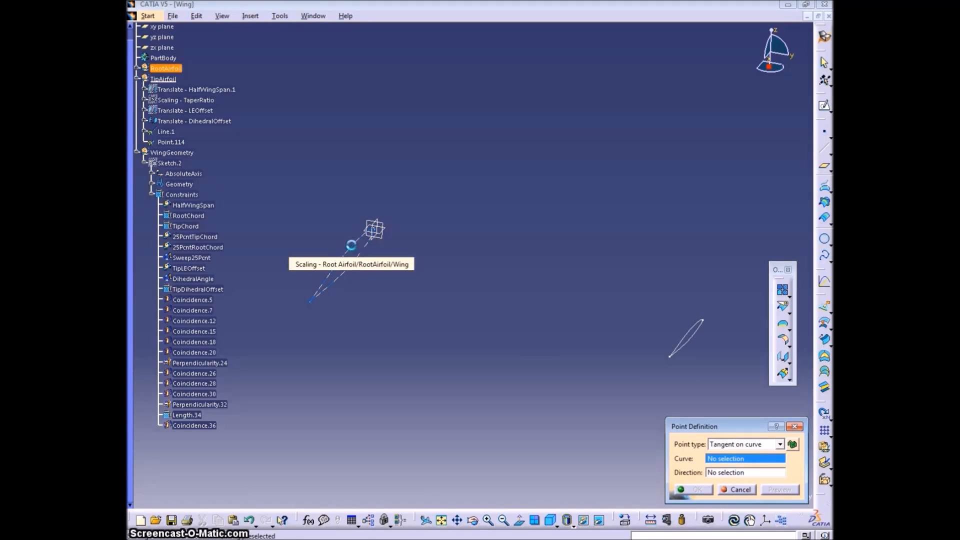
pyautogui.click(359, 250)
pyautogui.rightClick(741, 474)
pyautogui.click(754, 431)
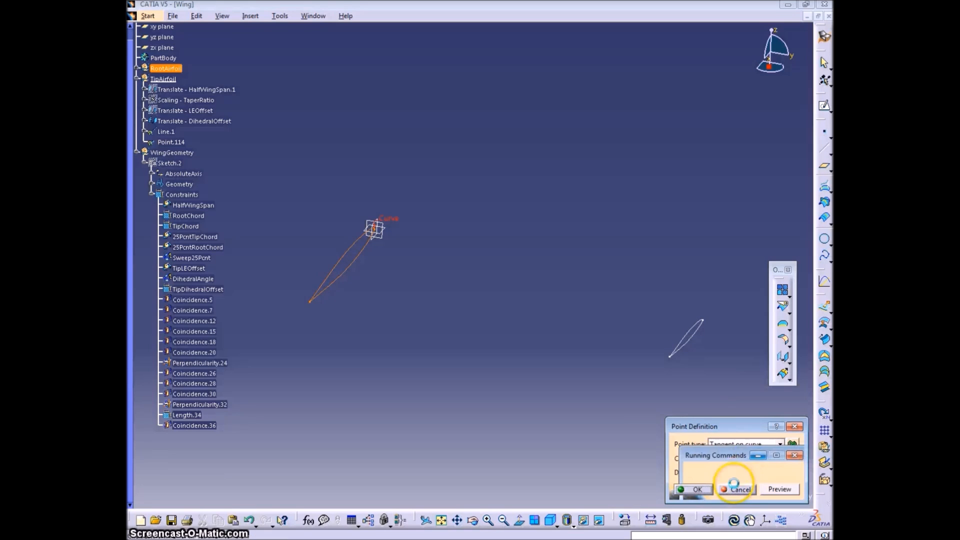
pyautogui.click(698, 490)
# - Create the line's second point on the Translate - DihedralOffset airfoil as tangent on curve with direction Z Component
pyautogui.rightClick(722, 352)
pyautogui.click(747, 359)
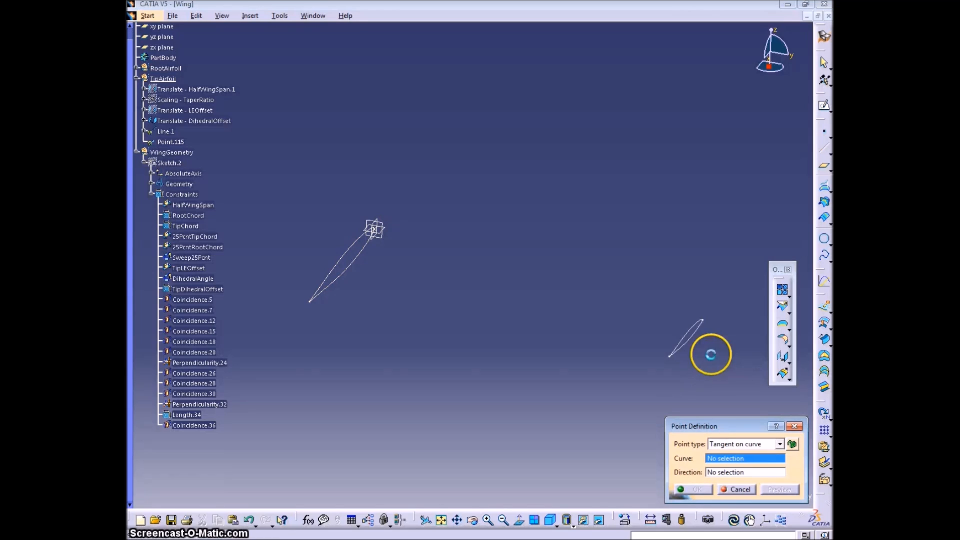
pyautogui.click(685, 332)
pyautogui.rightClick(724, 474)
pyautogui.click(756, 449)
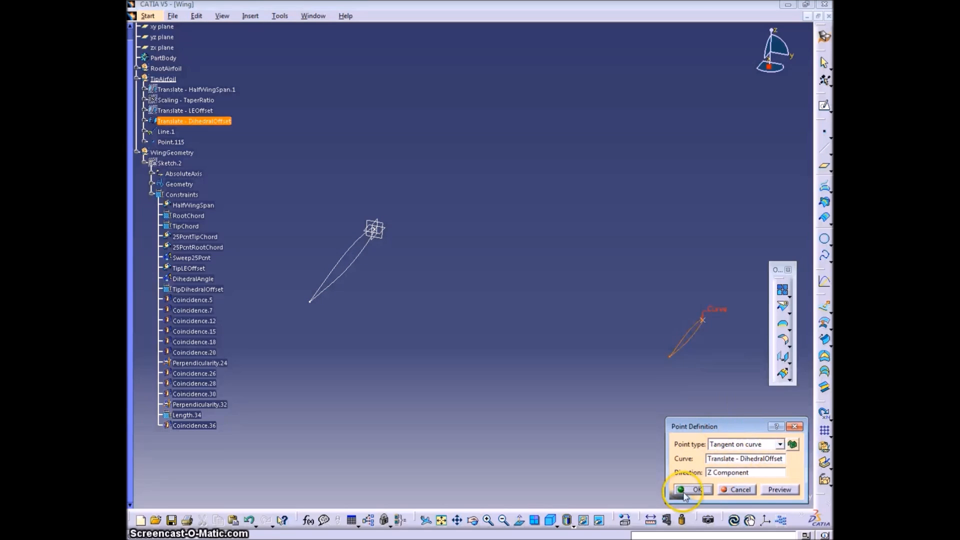
pyautogui.click(694, 490)
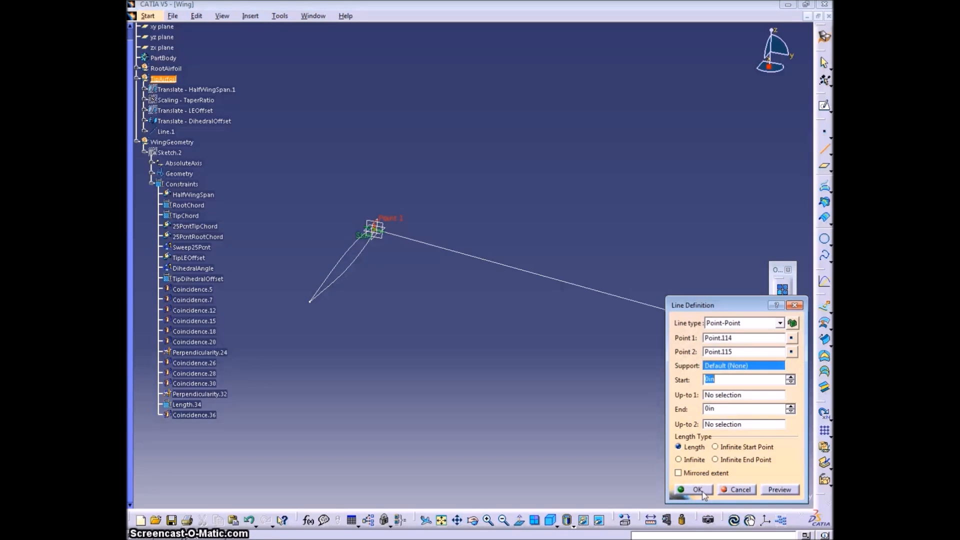
# - Create the point-point line joining the root and tip leading-edge points
pyautogui.click(698, 490)
pyautogui.scroll(3, 297, 124)
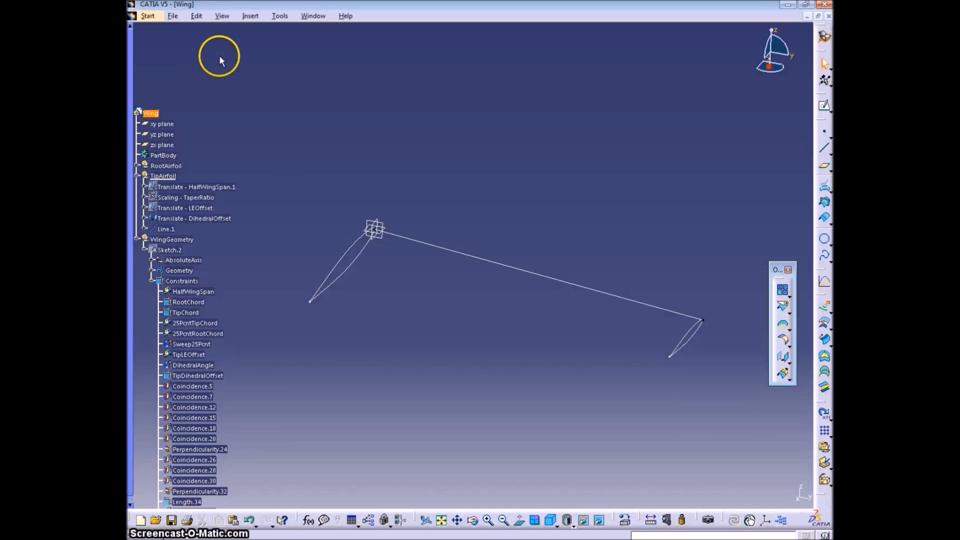
# - Insert a geometrical set named RightWingSkin under the Wing part
pyautogui.click(245, 17)
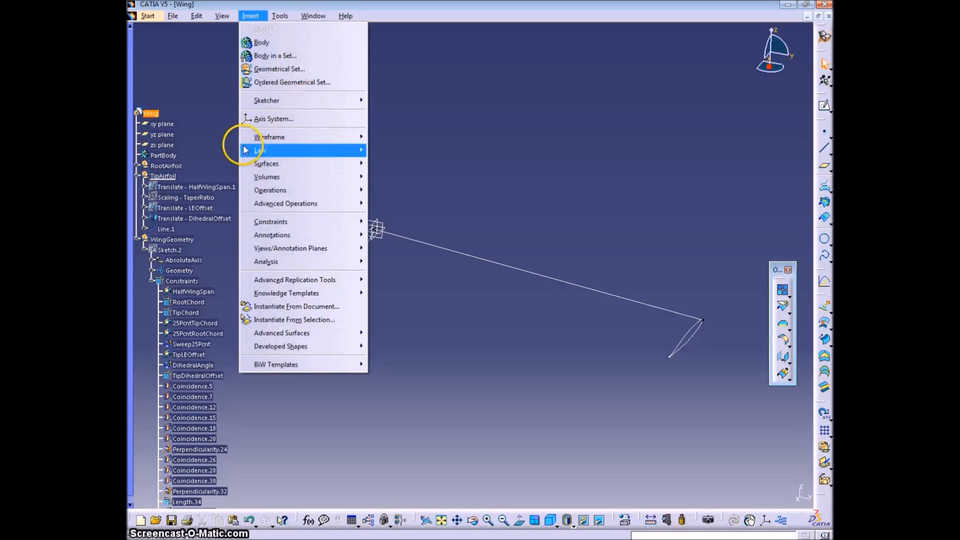
pyautogui.click(208, 99)
pyautogui.click(253, 16)
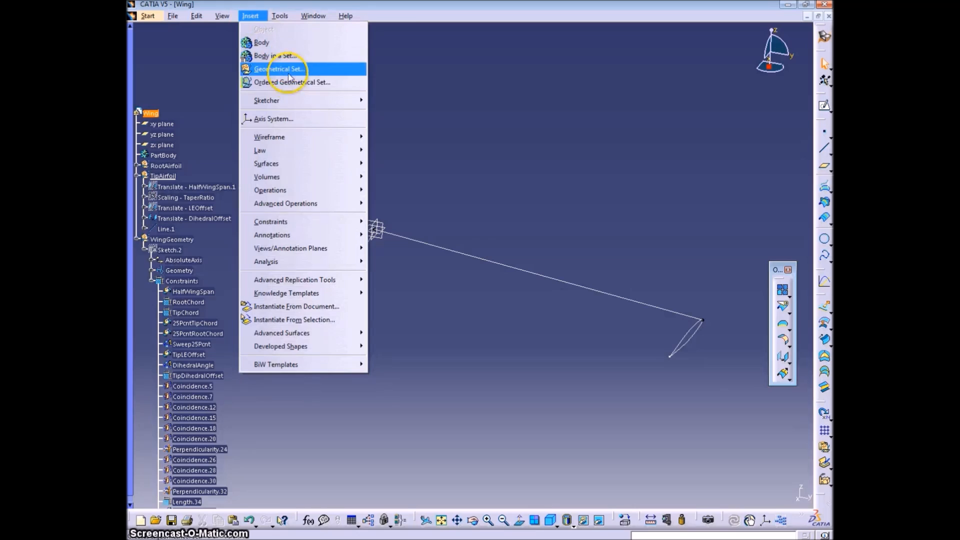
pyautogui.click(273, 69)
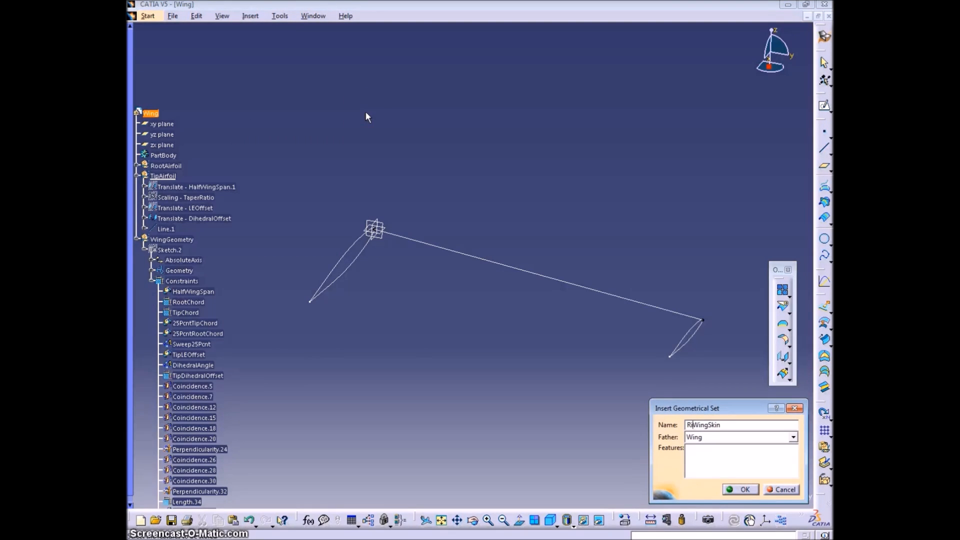
pyautogui.click(742, 489)
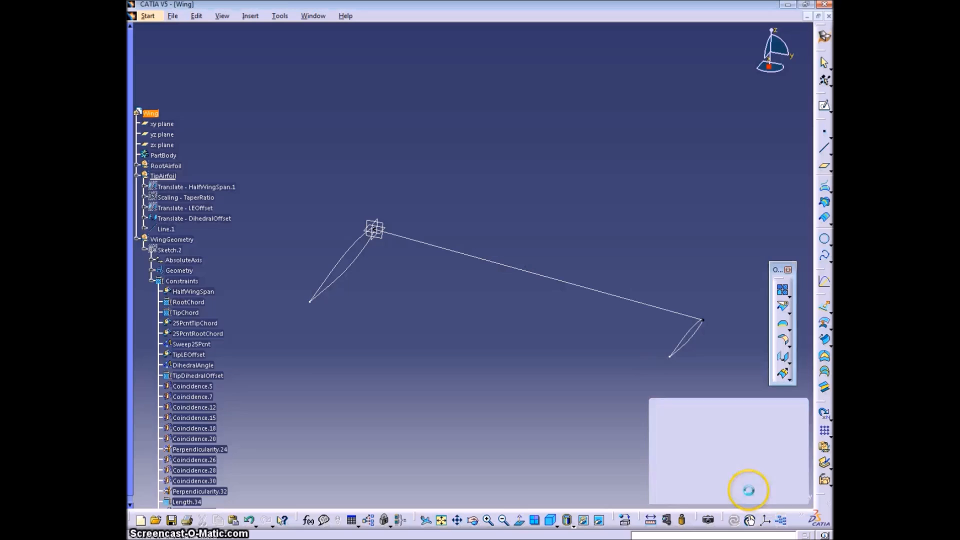
# - Try to move Line.1 from TipAirfoil into the RightWingSkin geometrical set
pyautogui.rightClick(166, 233)
pyautogui.moveTo(214, 448)
pyautogui.click(323, 492)
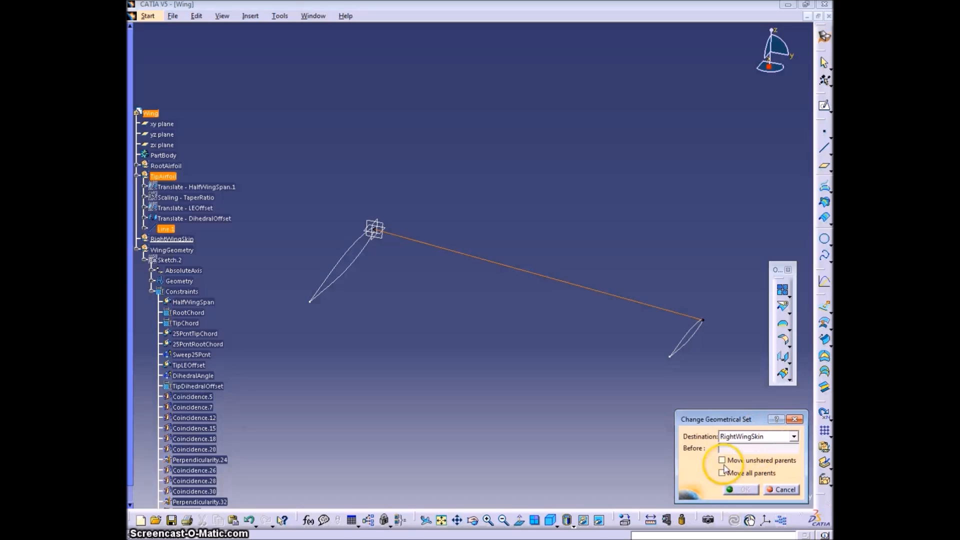
pyautogui.click(722, 473)
pyautogui.click(732, 473)
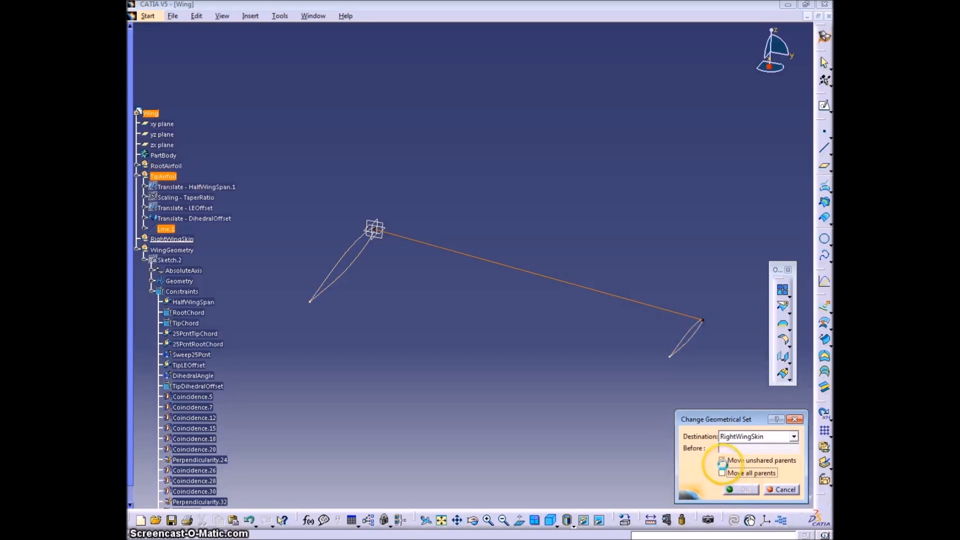
pyautogui.click(783, 490)
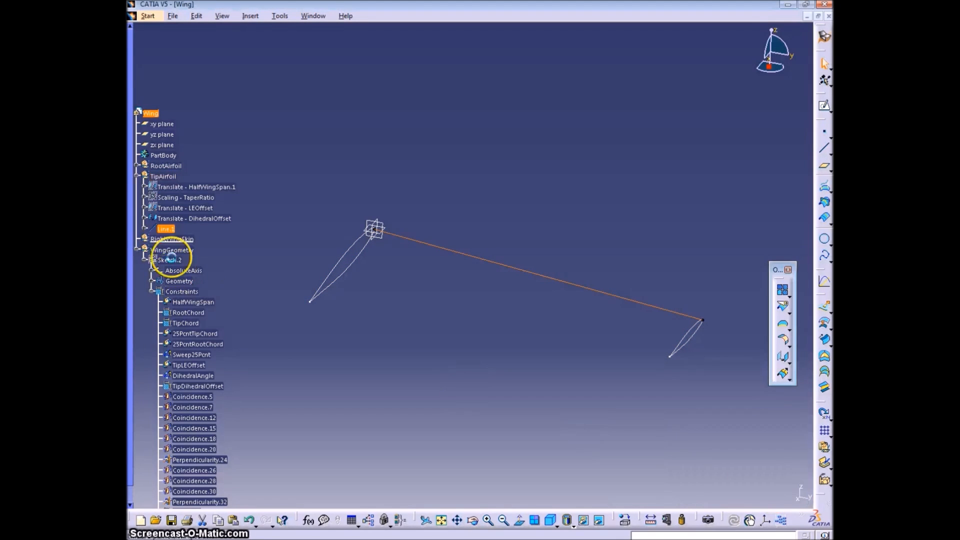
# - Try to move Line.1 together with its Point.114 and Point.115 to another geometrical set
pyautogui.click(142, 227)
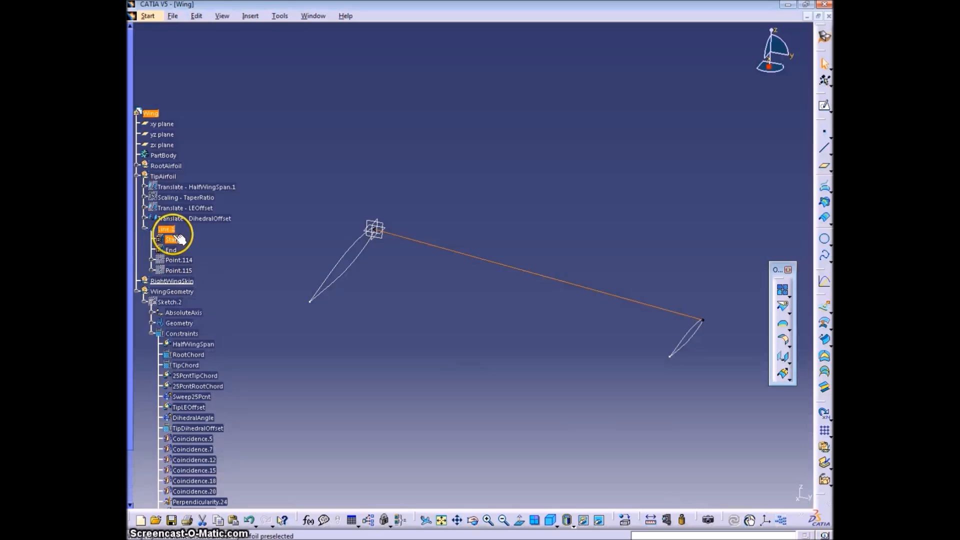
pyautogui.keyDown('ctrl'); pyautogui.click(185, 260); pyautogui.keyUp('ctrl')
pyautogui.rightClick(180, 261)
pyautogui.moveTo(258, 475)
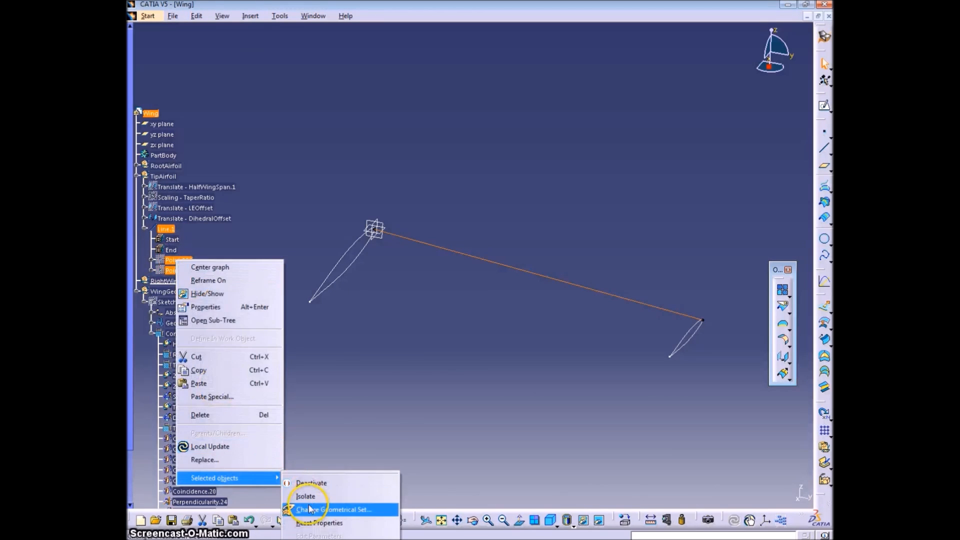
pyautogui.click(322, 496)
pyautogui.click(785, 491)
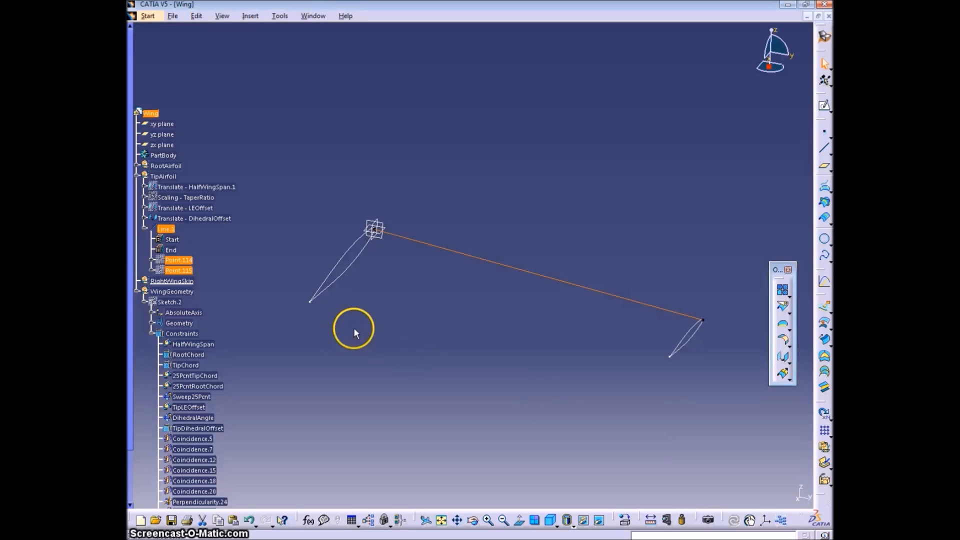
# - Delete Line.1 and its two end points from TipAirfoil
pyautogui.click(295, 295)
pyautogui.press('Delete')
pyautogui.click(725, 488)
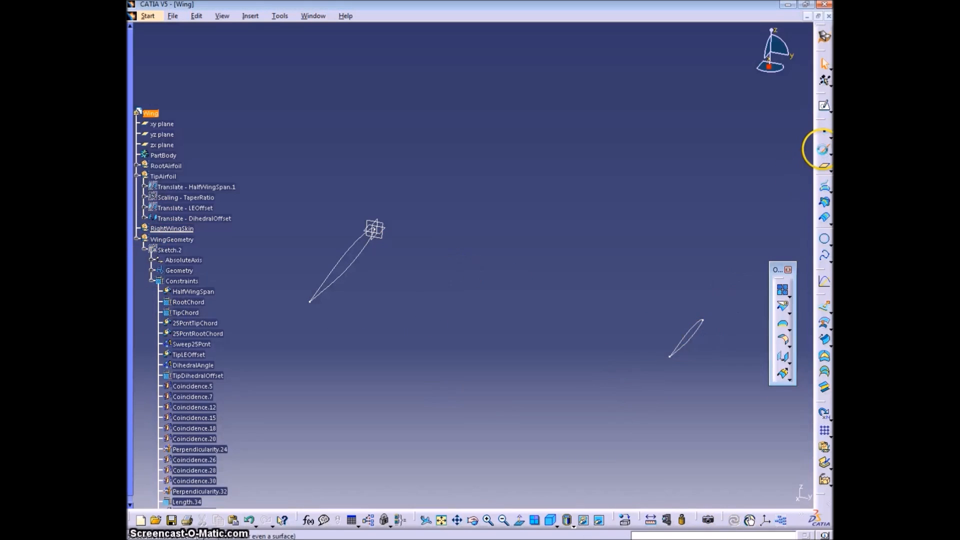
# - Start a line in RightWingSkin with its first point tangent on the Scaling - Root Airfoil curve, direction Z Component
pyautogui.click(824, 148)
pyautogui.rightClick(736, 339)
pyautogui.click(765, 349)
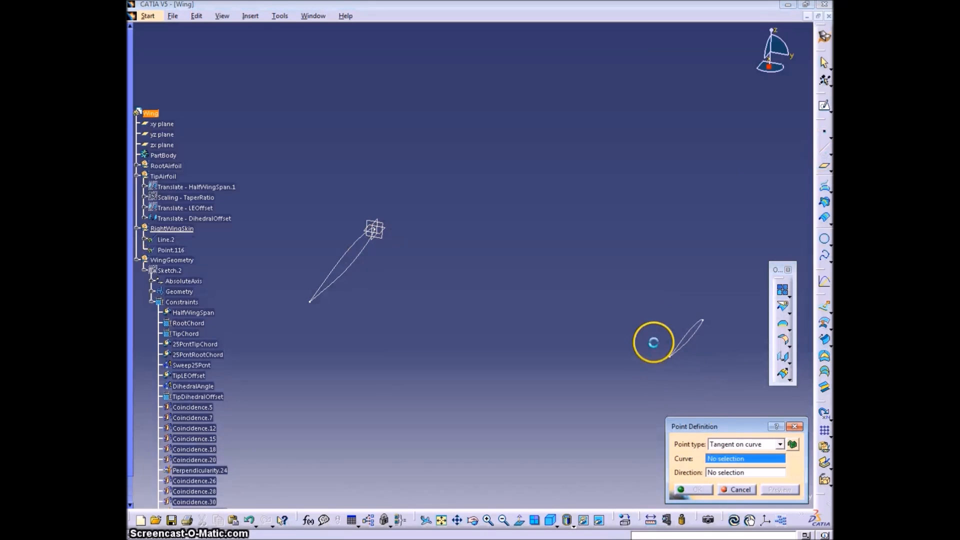
pyautogui.click(361, 263)
pyautogui.rightClick(746, 474)
pyautogui.click(775, 450)
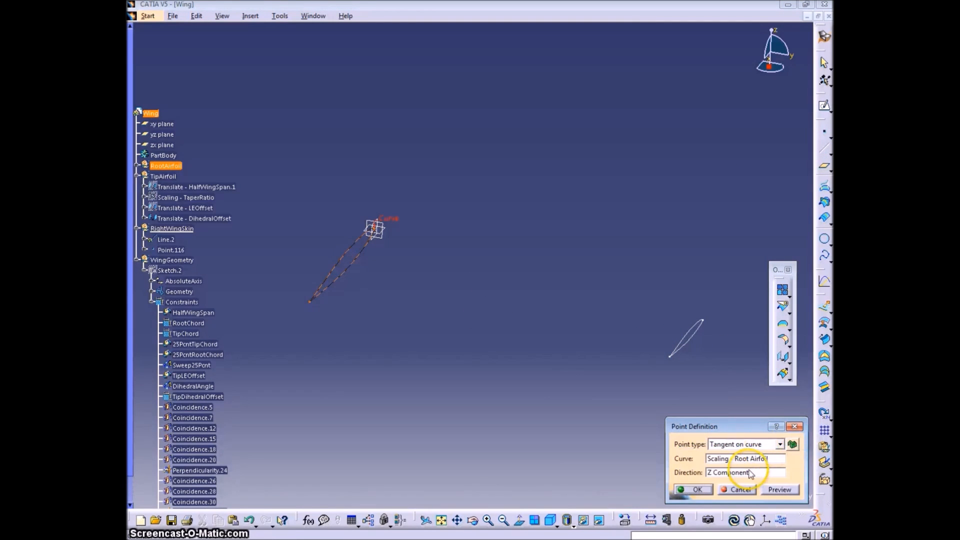
pyautogui.click(697, 490)
# - Create the second point tangent on the tip airfoil with direction Z Component, and complete the leading-edge line
pyautogui.rightClick(706, 352)
pyautogui.click(765, 362)
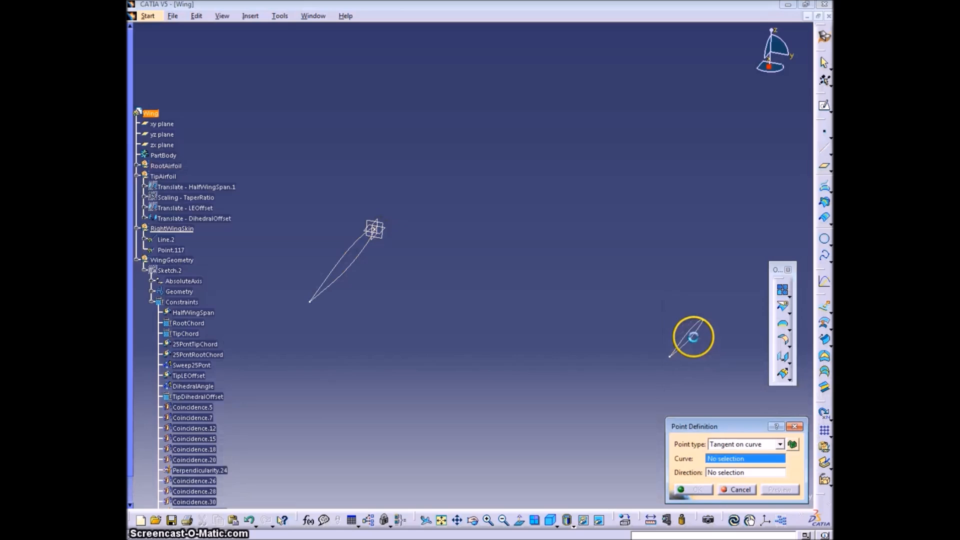
pyautogui.rightClick(732, 472)
pyautogui.click(770, 449)
pyautogui.click(697, 489)
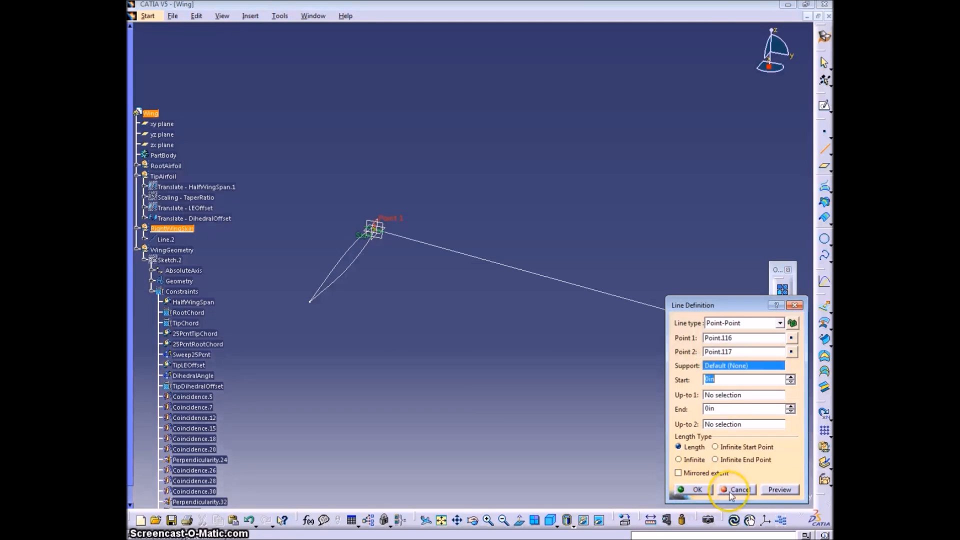
pyautogui.click(692, 491)
# - Rename the leading-edge line in RightWingSkin as "LEContour"
pyautogui.click(165, 239)
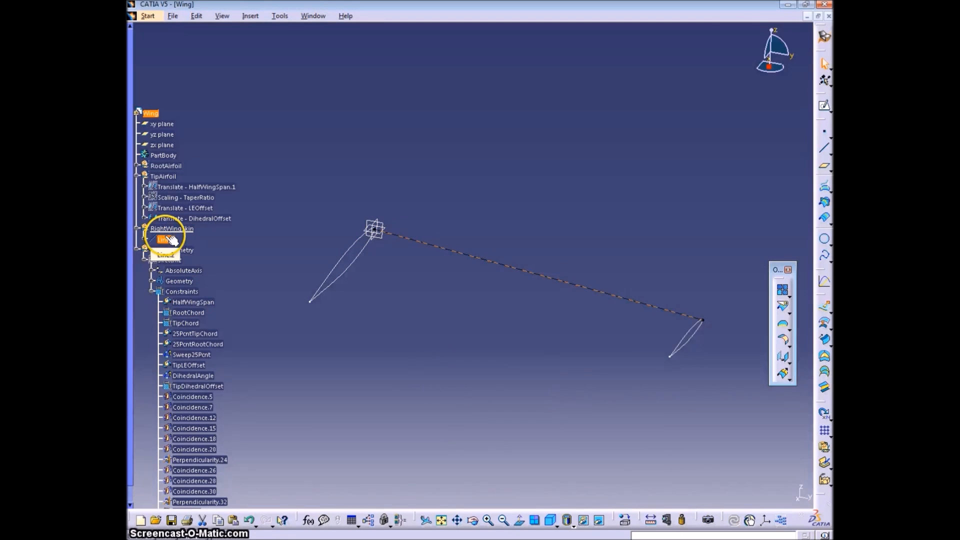
pyautogui.hotkey('alt', 'Return')
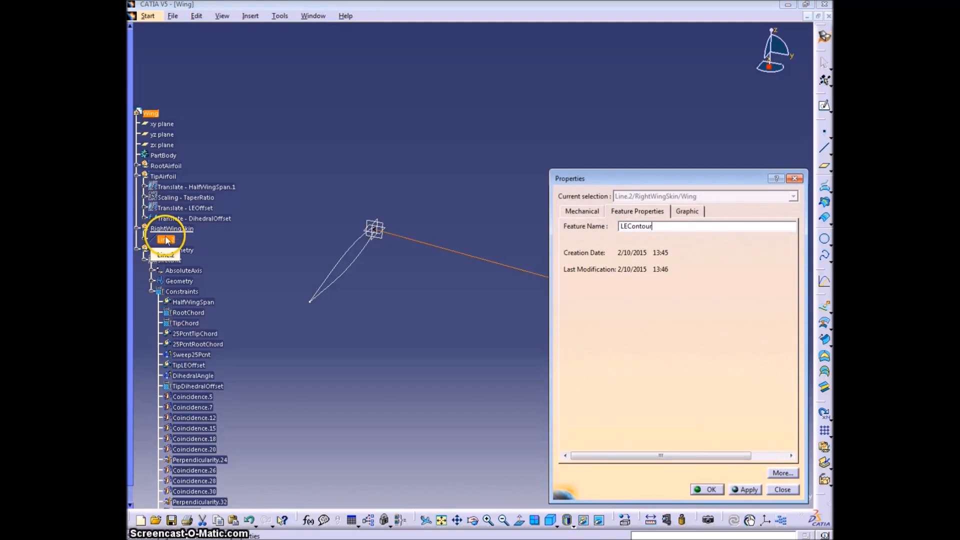
pyautogui.click(710, 490)
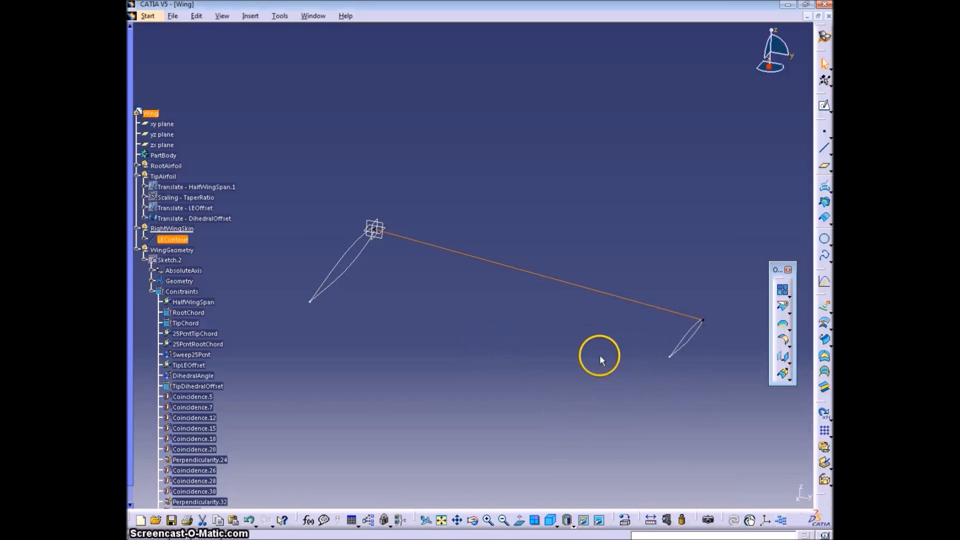
# - Start another line with its first point On curve at the trailing-edge extremity of Translate - DihedralOffset, length 0 in
pyautogui.click(818, 170)
pyautogui.rightClick(722, 342)
pyautogui.click(731, 346)
pyautogui.click(678, 349)
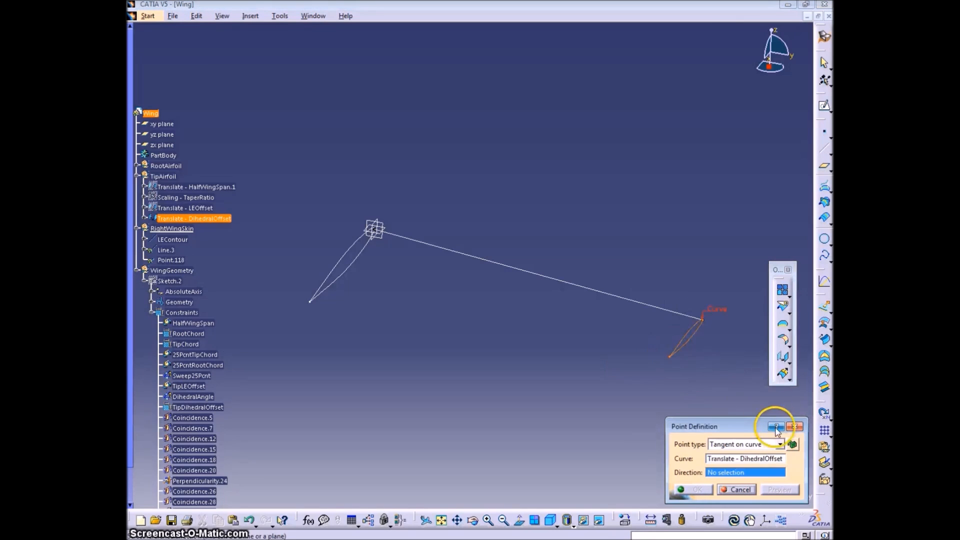
pyautogui.click(780, 444)
pyautogui.click(740, 458)
pyautogui.moveTo(722, 296); pyautogui.dragTo(660, 64)
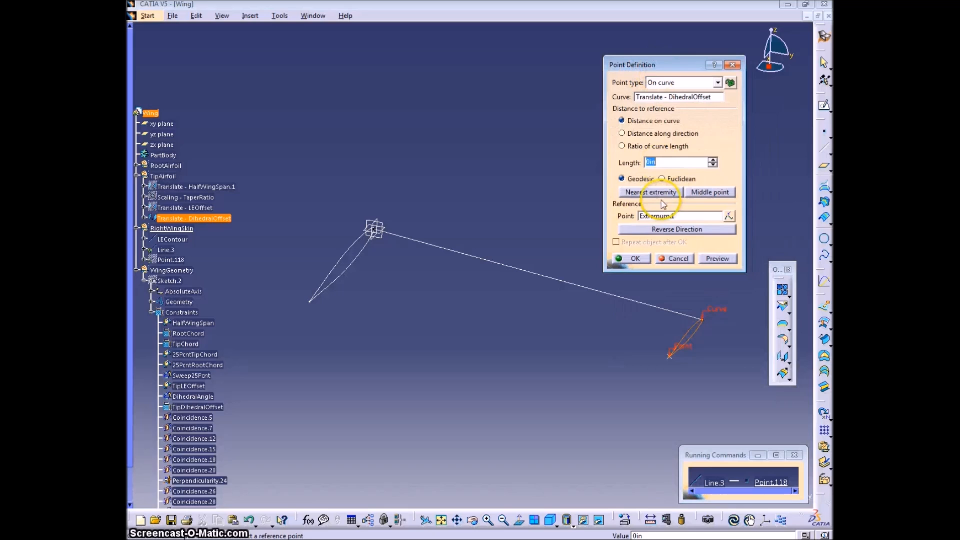
pyautogui.click(635, 259)
# - Create the second point On curve on Scaling - Root Airfoil with length 0 in, and complete the trailing-edge line
pyautogui.rightClick(738, 352)
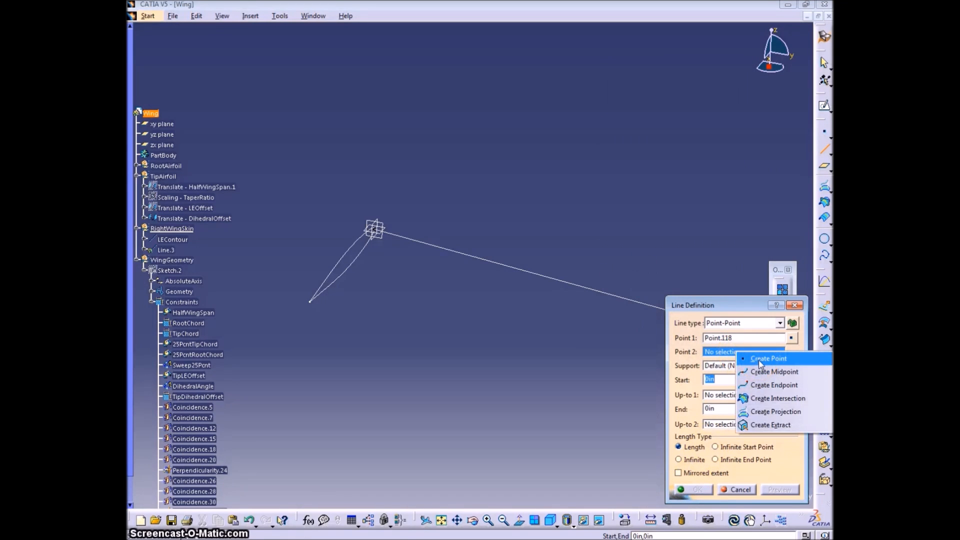
pyautogui.click(760, 361)
pyautogui.click(331, 265)
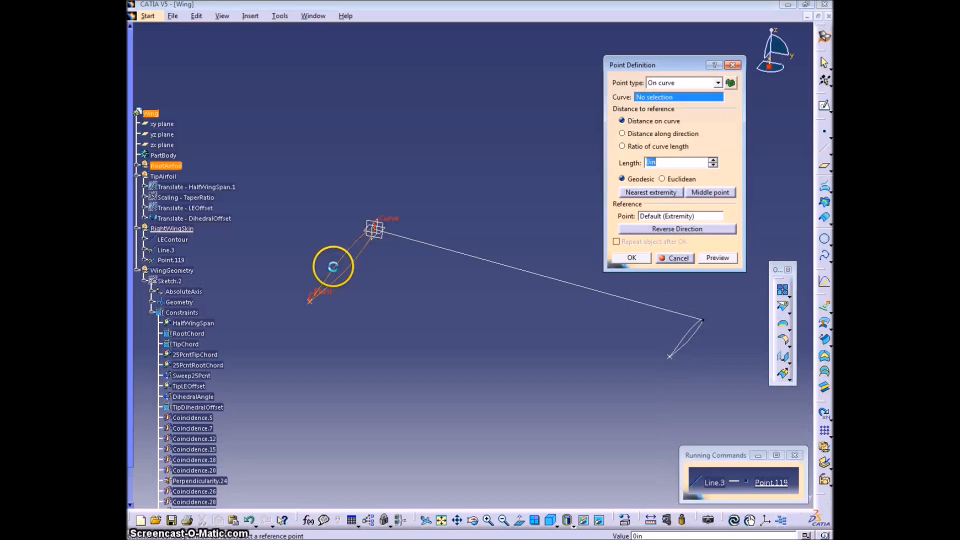
pyautogui.click(675, 261)
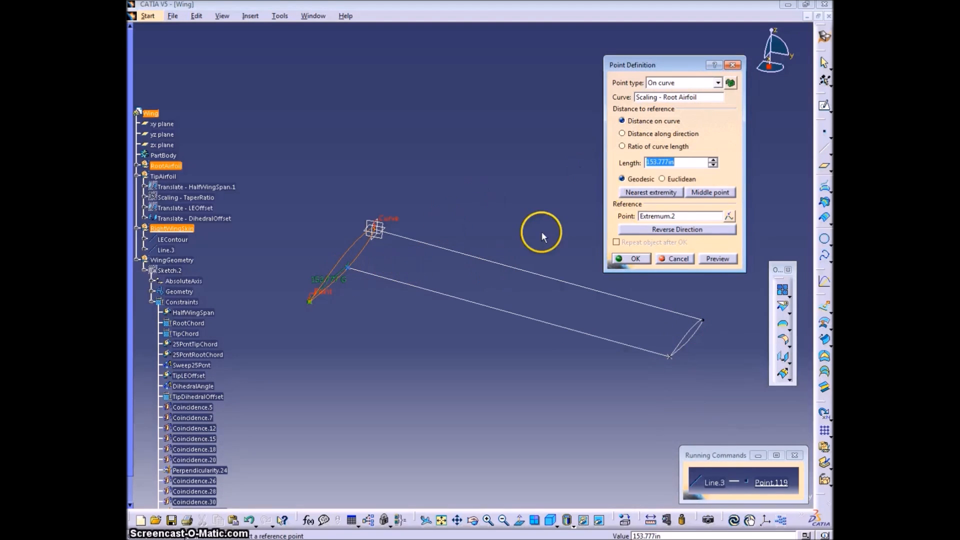
pyautogui.click(707, 258)
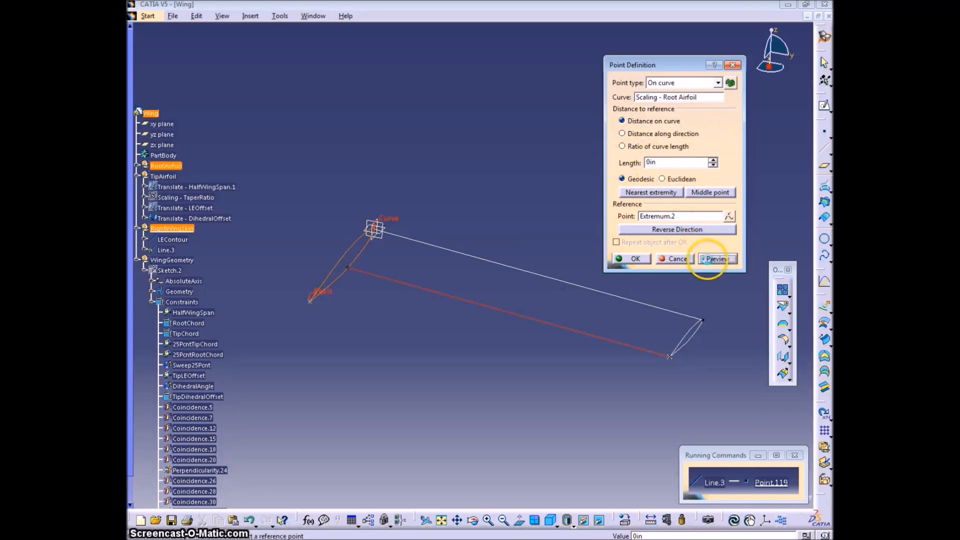
pyautogui.click(636, 259)
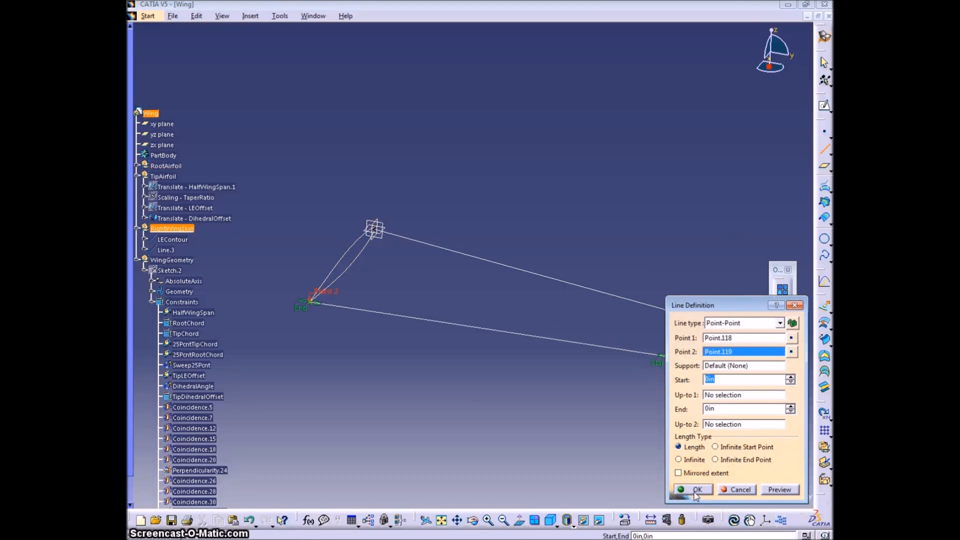
pyautogui.click(696, 490)
# - Examine the wing planform viewed normal to the xy plane
pyautogui.moveTo(460, 393); pyautogui.dragTo(466, 420, button='middle')
pyautogui.moveTo(450, 270); pyautogui.dragTo(468, 308, button='middle')
pyautogui.click(331, 73)
pyautogui.moveTo(360, 109); pyautogui.dragTo(440, 275, button='middle')
pyautogui.click(520, 520)
pyautogui.click(372, 202)
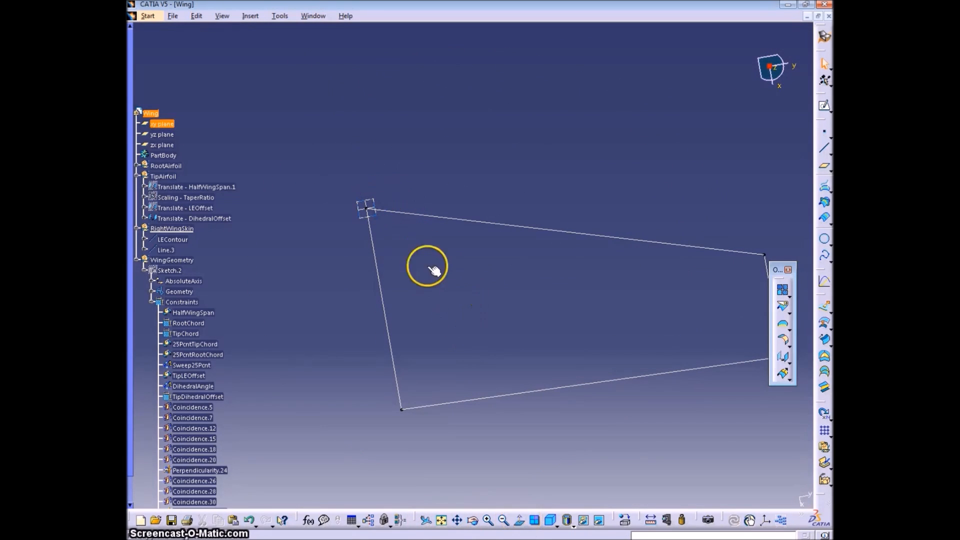
pyautogui.click(558, 525)
pyautogui.click(567, 502)
pyautogui.moveTo(557, 441); pyautogui.dragTo(509, 419, button='middle')
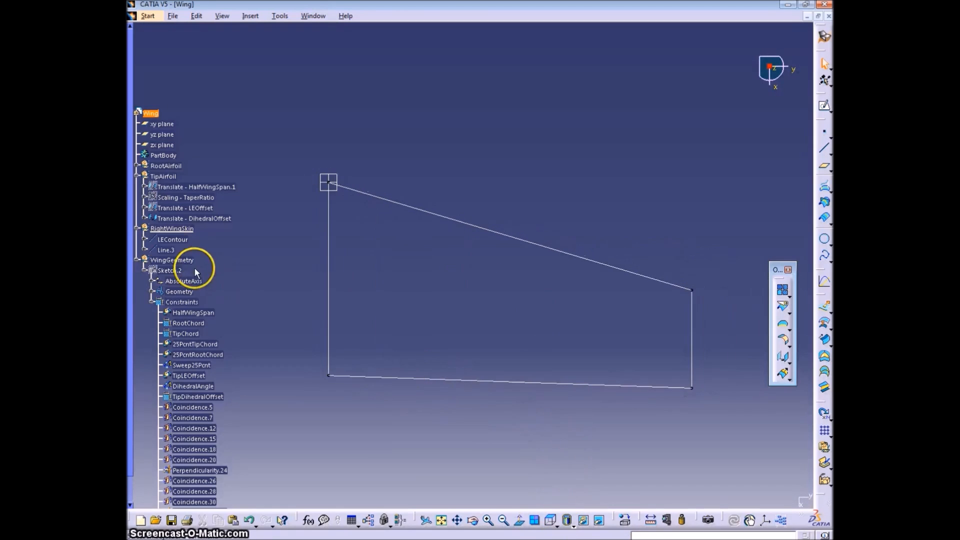
# - Rename the trailing-edge line in RightWingSkin as "TEContour"
pyautogui.click(167, 250)
pyautogui.hotkey('alt', 'Return')
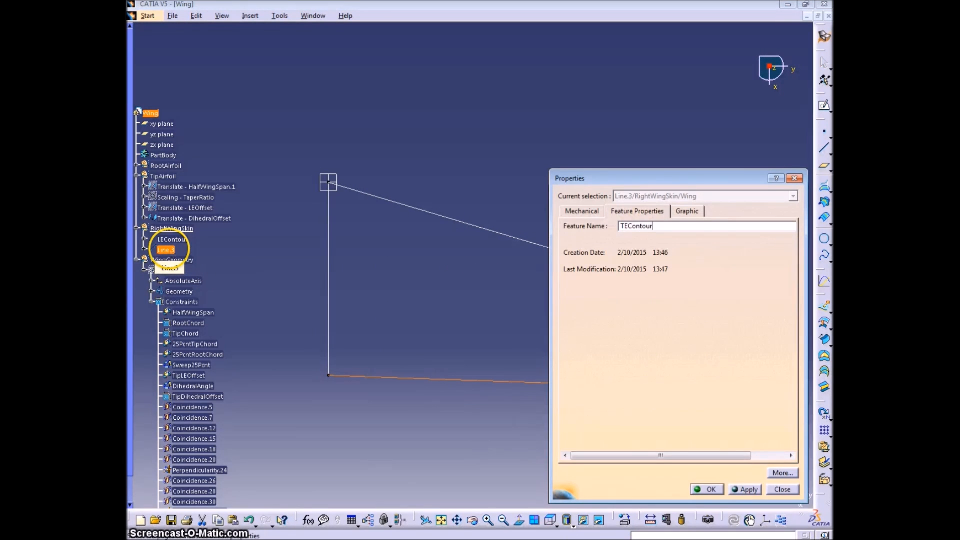
pyautogui.click(707, 490)
# - Start a multi-sections surface with the root airfoil and the Translate - DihedralOffset tip airfoil as sections
pyautogui.moveTo(553, 450); pyautogui.dragTo(529, 308, button='middle')
pyautogui.click(825, 372)
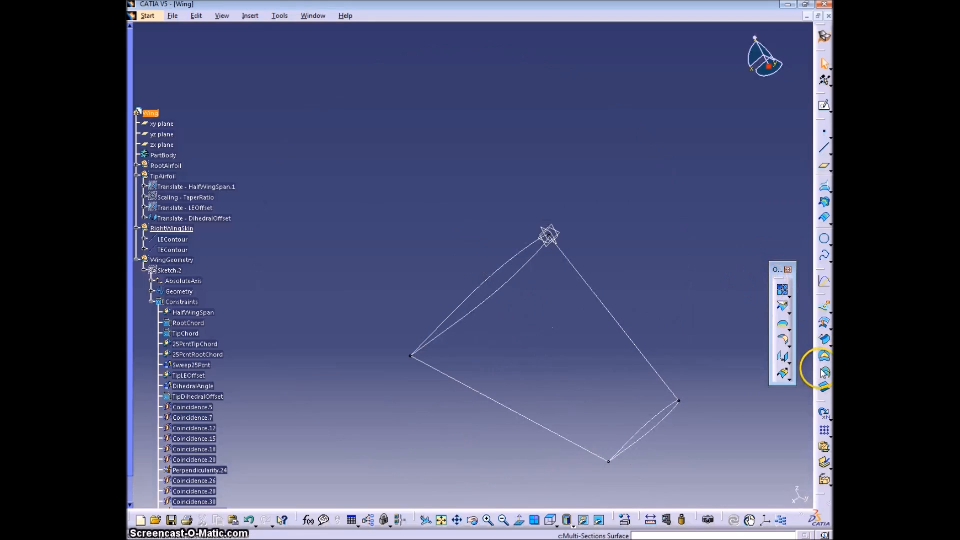
pyautogui.click(513, 268)
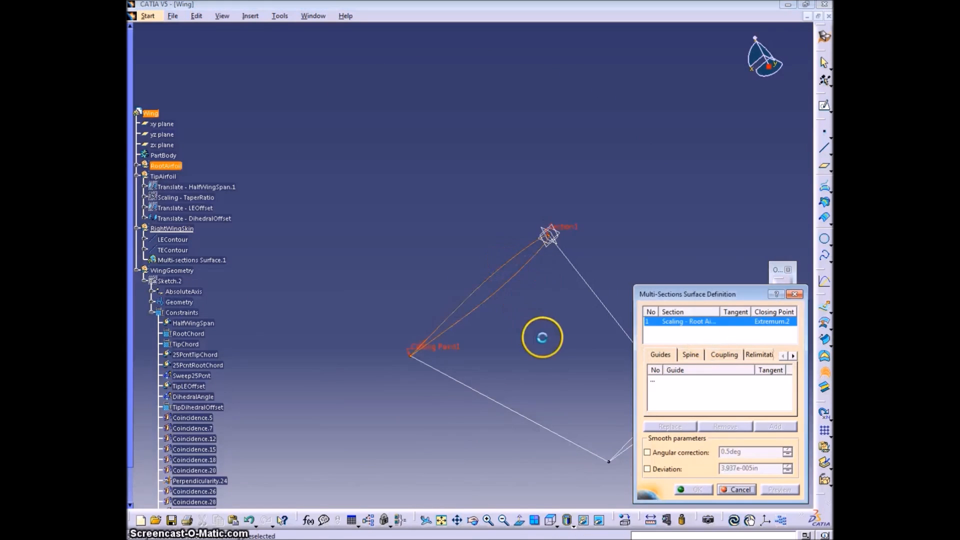
pyautogui.moveTo(542, 337); pyautogui.dragTo(502, 288, button='middle')
pyautogui.click(607, 338)
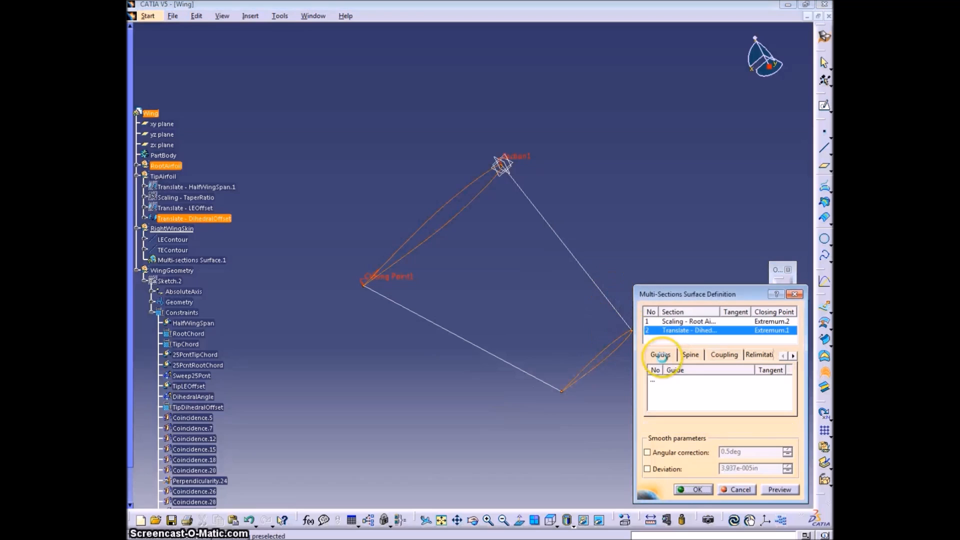
# - Add LEContour as the first guide of the multi-sections surface, keeping only the two airfoils as sections
pyautogui.click(591, 278)
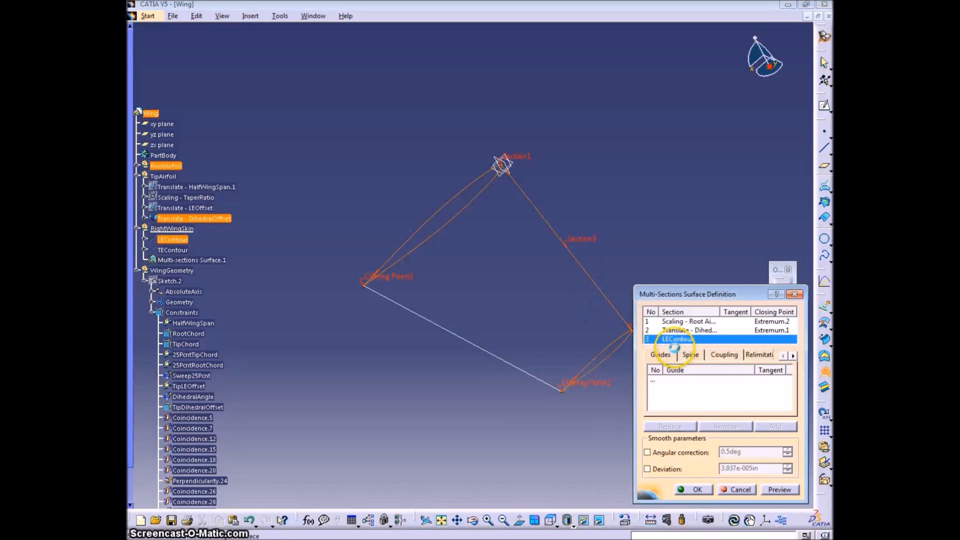
pyautogui.click(730, 427)
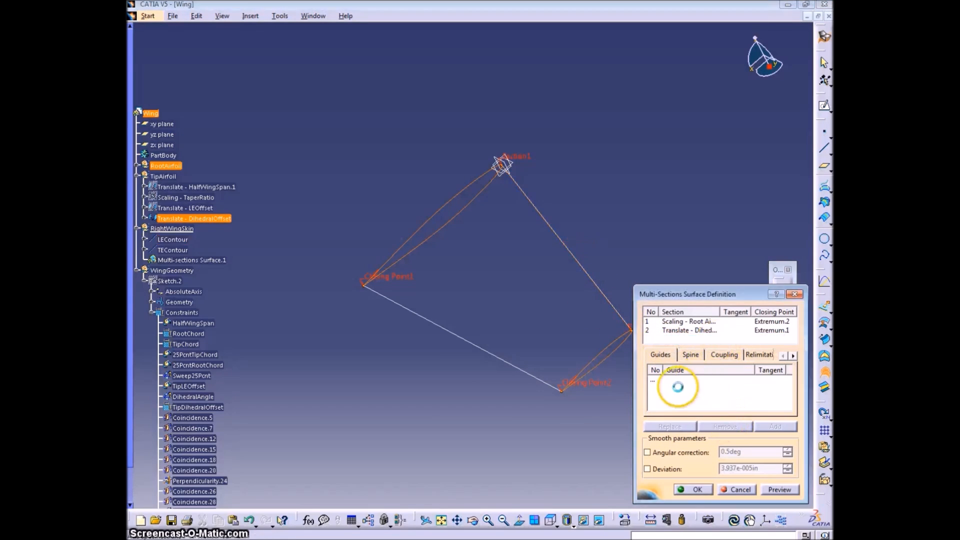
pyautogui.click(654, 381)
pyautogui.click(579, 264)
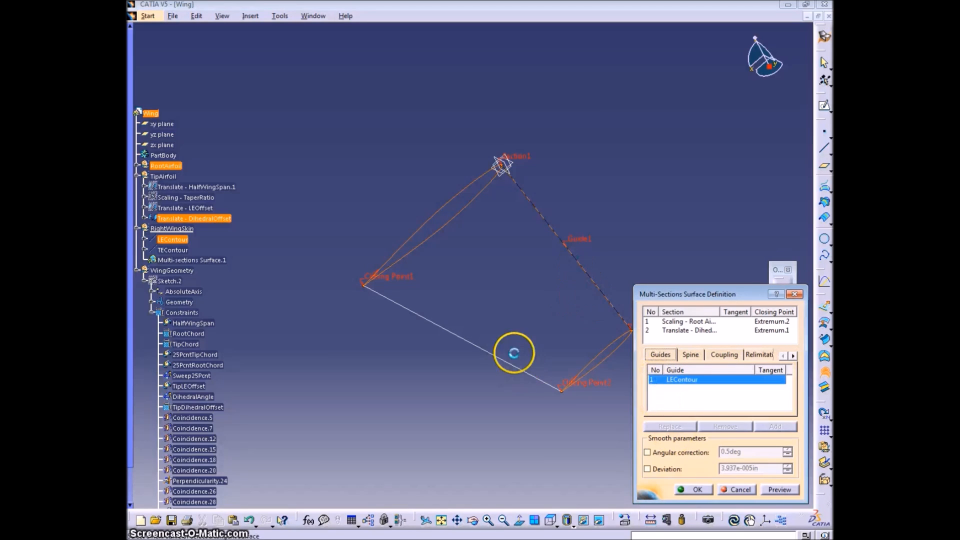
# - Add TEContour as the second guide and create the multi-sections surface of the right wing
pyautogui.click(500, 359)
pyautogui.click(781, 490)
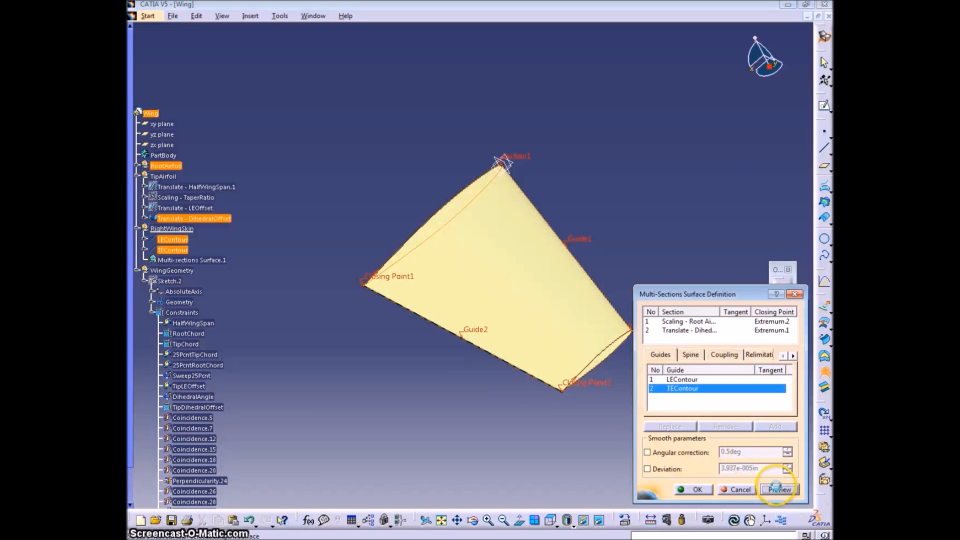
pyautogui.click(701, 490)
# - Insert a new geometrical set named "LeftWingSkin"
pyautogui.moveTo(336, 392); pyautogui.dragTo(478, 400, button='middle')
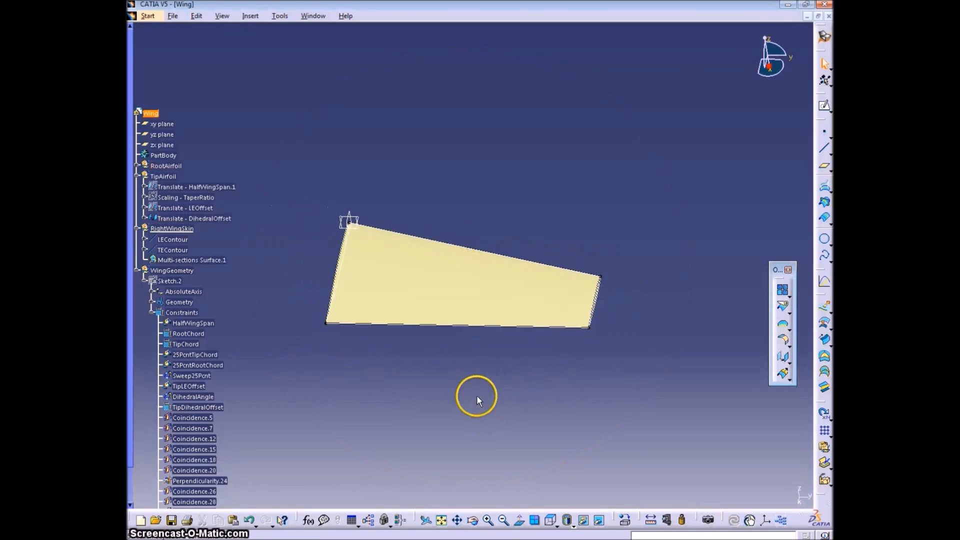
pyautogui.click(250, 16)
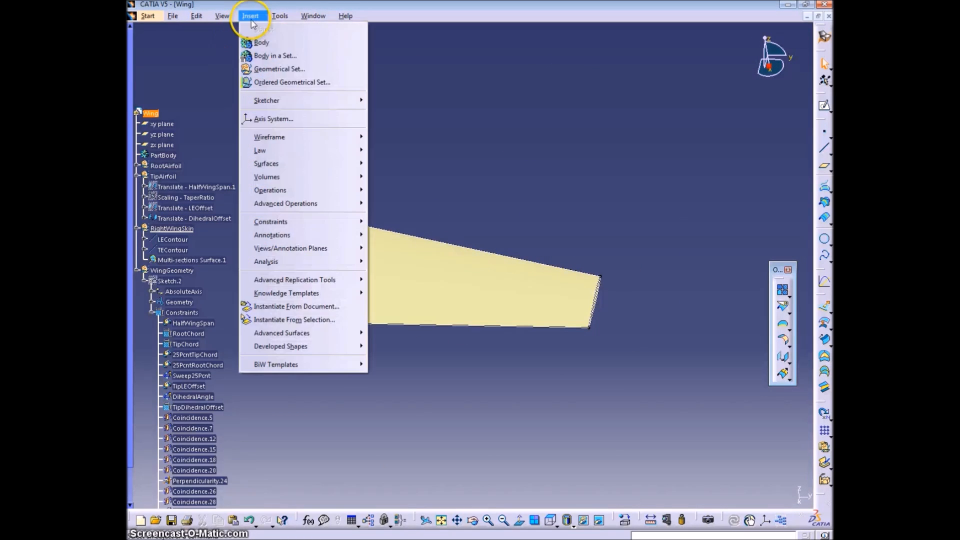
pyautogui.click(289, 67)
pyautogui.write('LeftWingSkin')
pyautogui.click(733, 490)
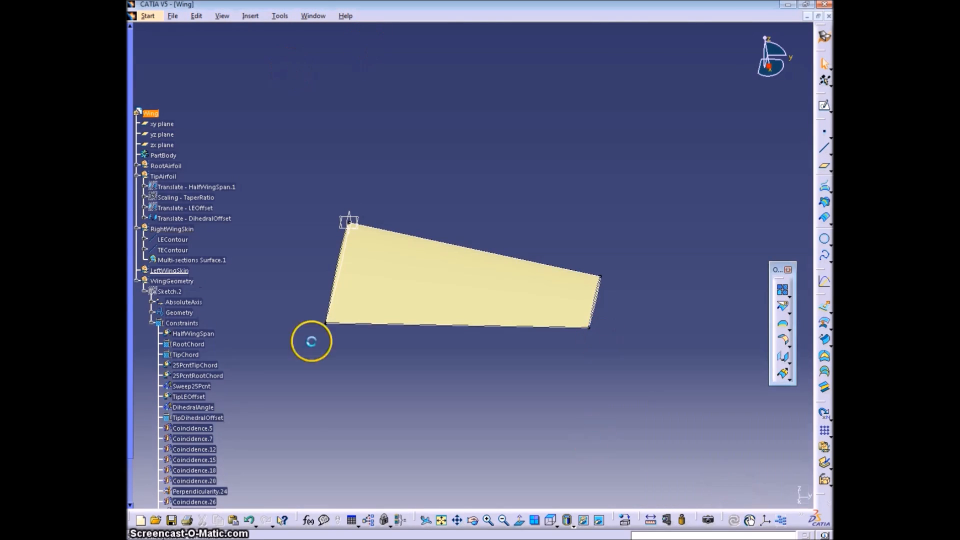
# - Mirror the right wing's multi-sections surface about the zx plane with Symmetry, producing a surface
pyautogui.click(789, 368)
pyautogui.click(770, 372)
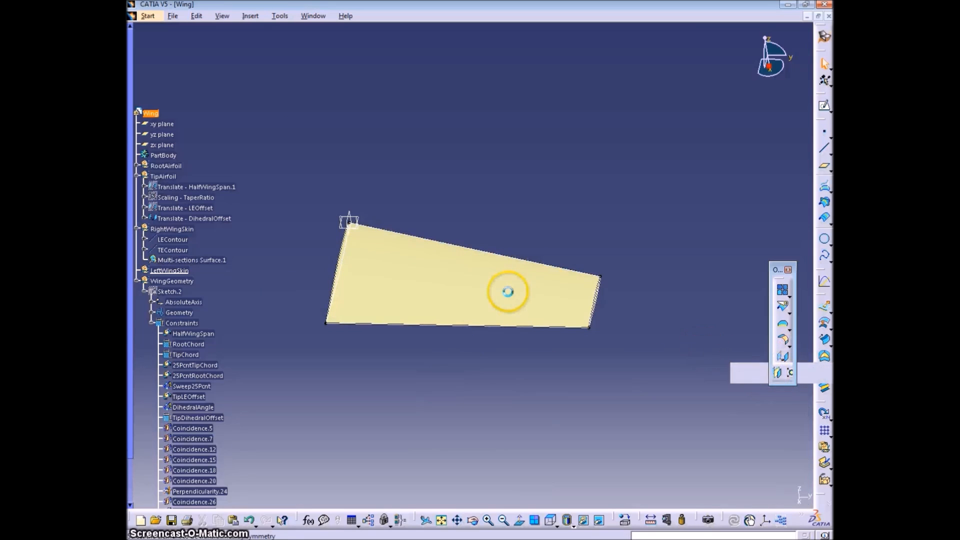
pyautogui.click(521, 294)
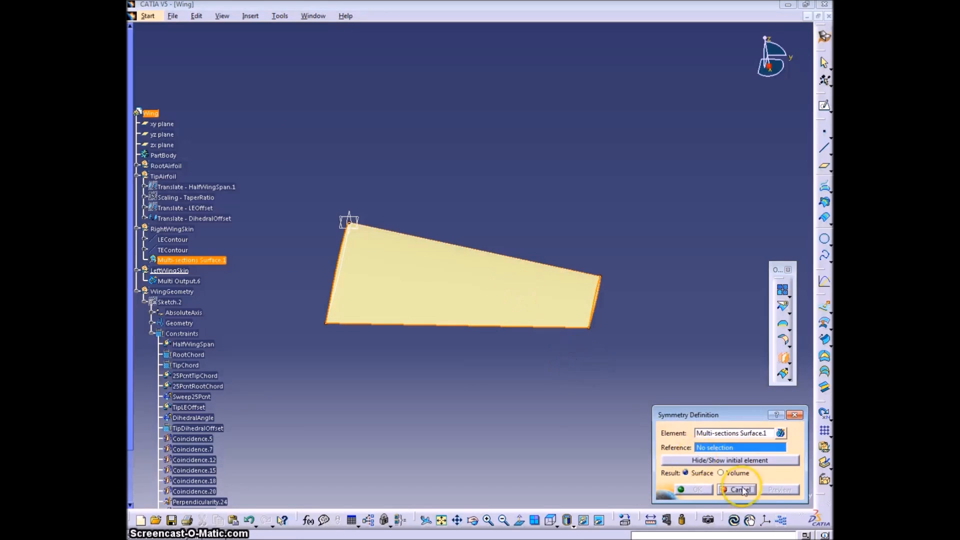
pyautogui.click(357, 214)
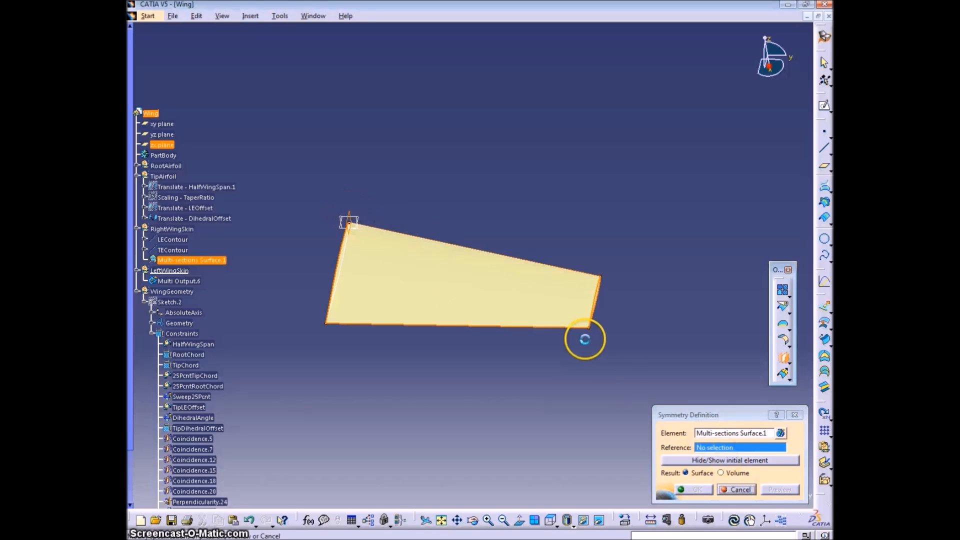
pyautogui.click(696, 490)
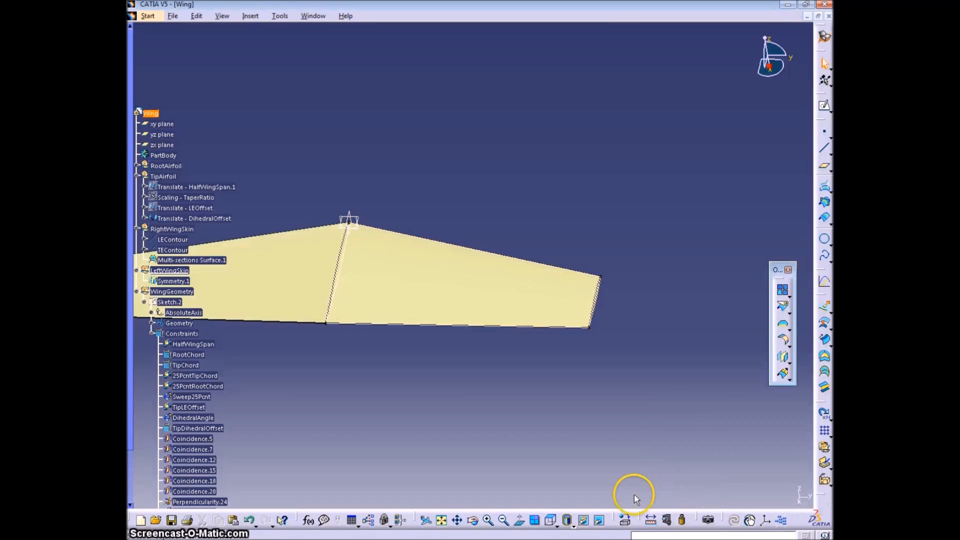
# - Hide the LEContour and TEContour lines in RightWingSkin
pyautogui.click(552, 521)
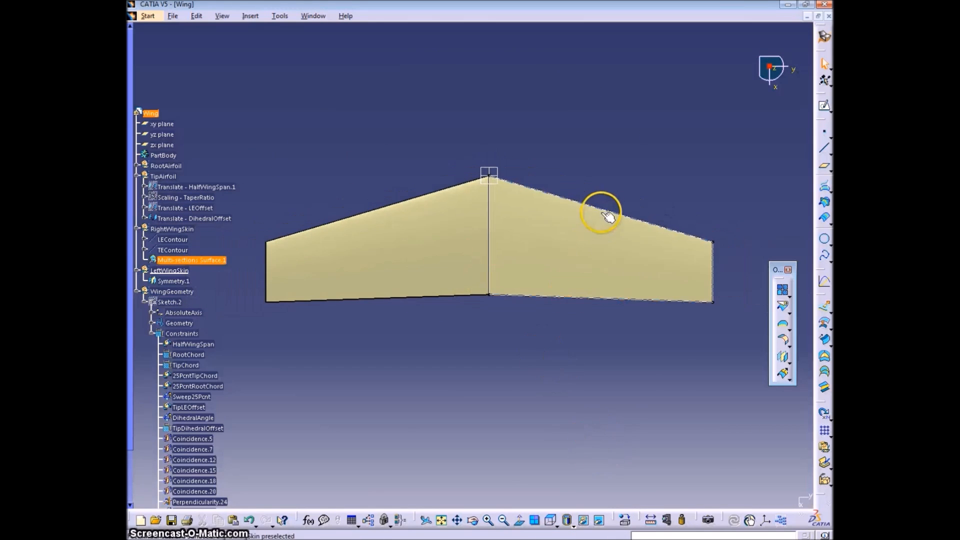
pyautogui.click(175, 240)
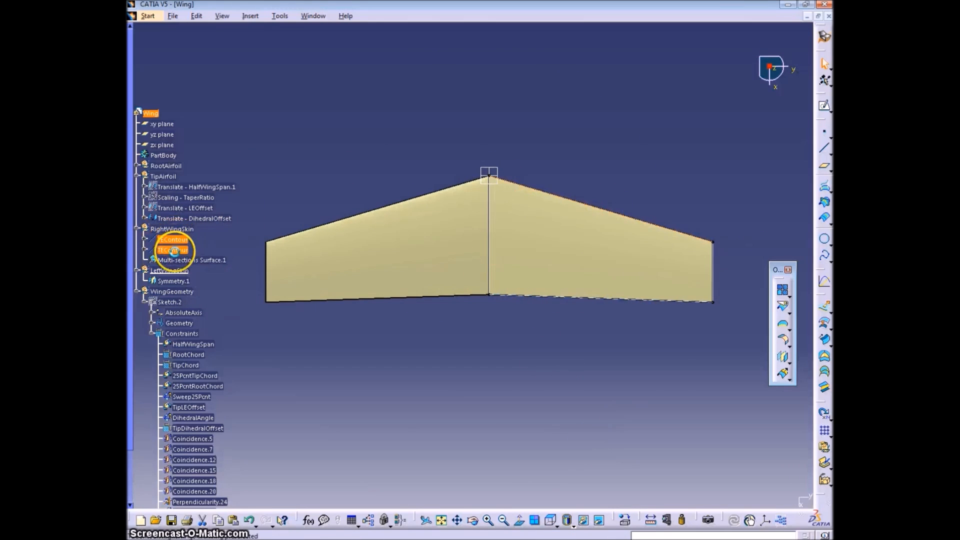
pyautogui.rightClick(174, 251)
pyautogui.click(205, 280)
# - Hide the root airfoil curve and the Translate - DihedralOffset tip airfoil curve
pyautogui.click(498, 291)
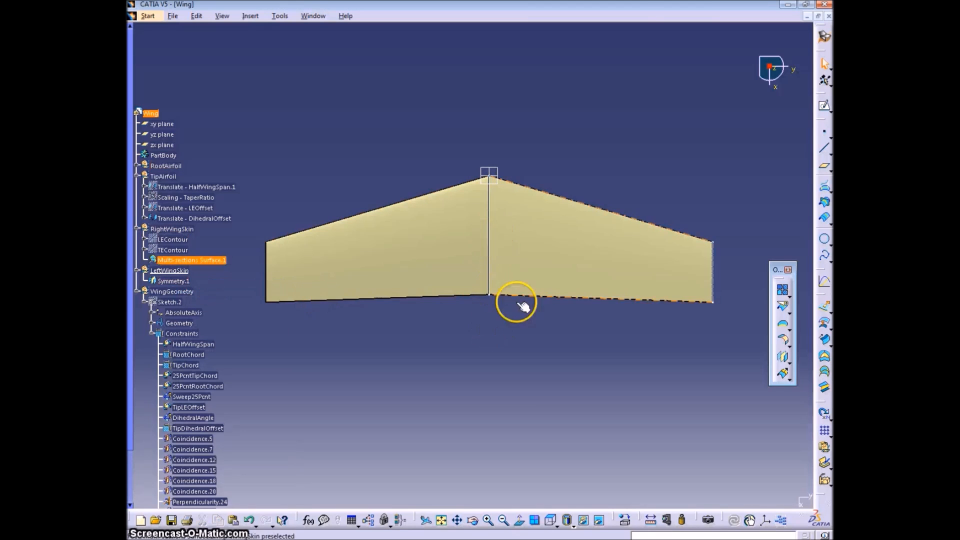
pyautogui.click(715, 262)
pyautogui.keyDown('ctrl'); pyautogui.click(490, 229); pyautogui.keyUp('ctrl')
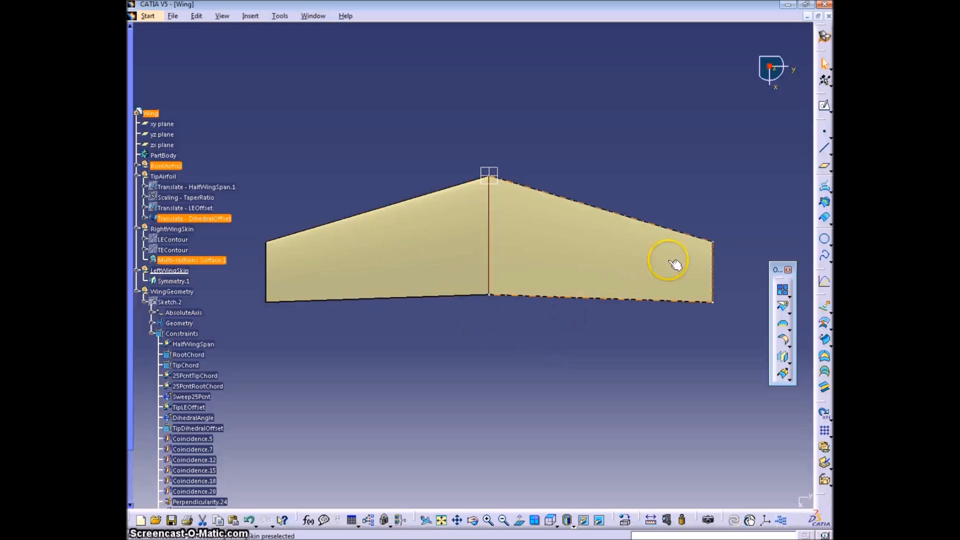
pyautogui.click(733, 279)
pyautogui.click(714, 273)
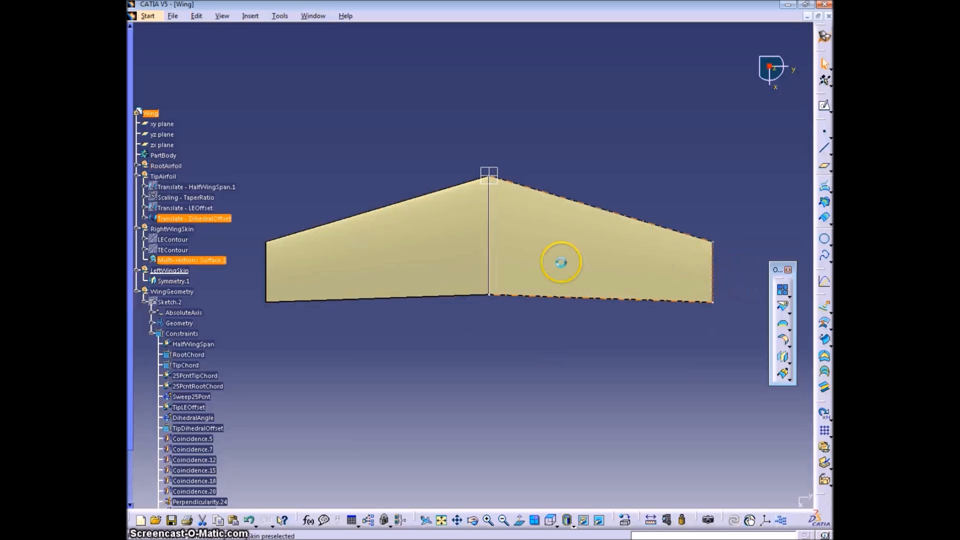
pyautogui.keyDown('ctrl'); pyautogui.click(489, 246); pyautogui.keyUp('ctrl')
pyautogui.rightClick(489, 246)
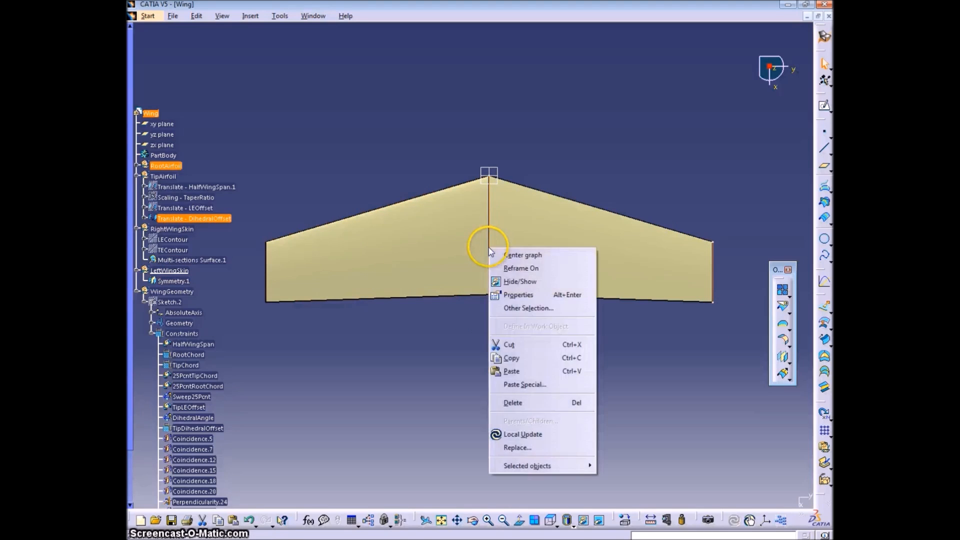
pyautogui.click(515, 281)
# - Examine the complete wing in the isometric view
pyautogui.moveTo(631, 381)
pyautogui.mouseDown(button='middle')
pyautogui.moveTo(393, 311)
pyautogui.moveTo(591, 381)
pyautogui.moveTo(425, 385)
pyautogui.moveTo(438, 405)
pyautogui.moveTo(557, 370)
pyautogui.moveTo(550, 383)
pyautogui.mouseUp(button='middle')
pyautogui.click(560, 527)
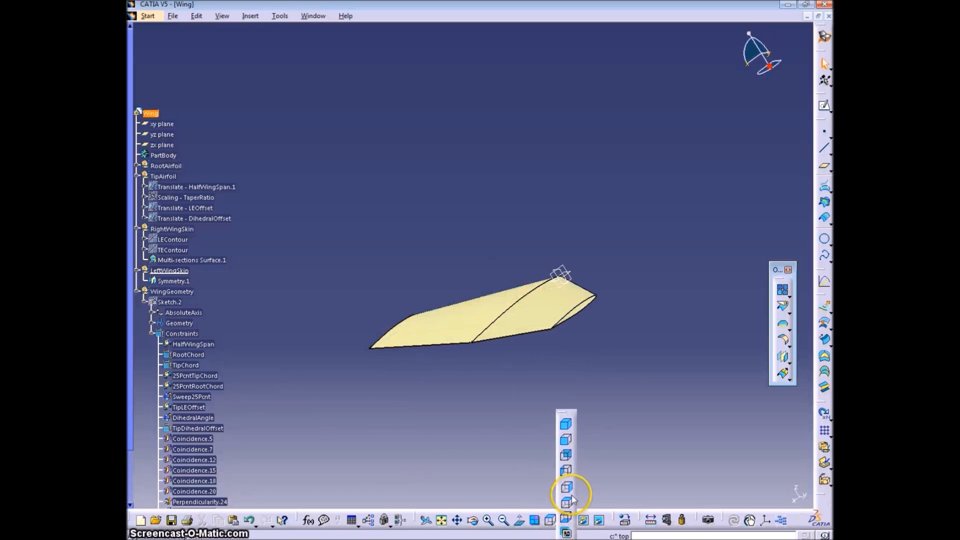
pyautogui.click(567, 426)
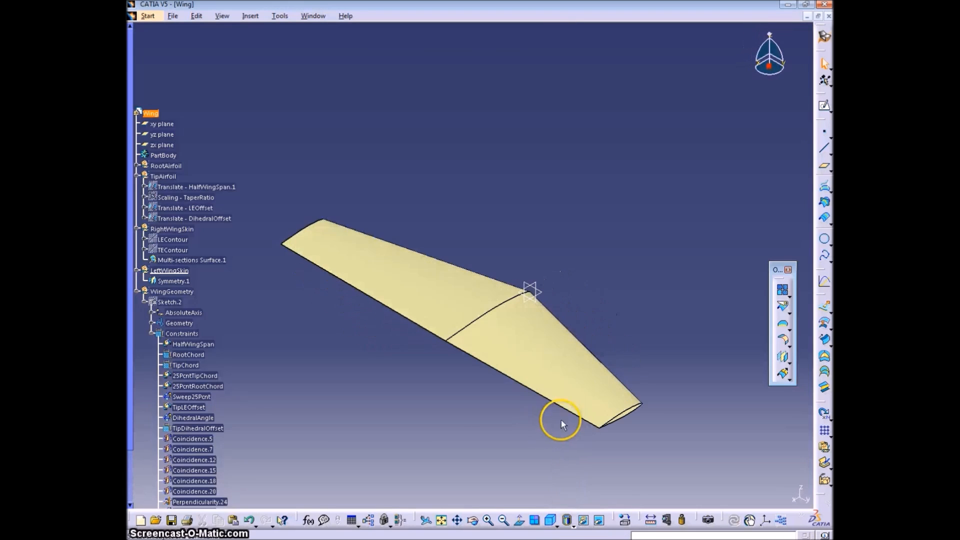